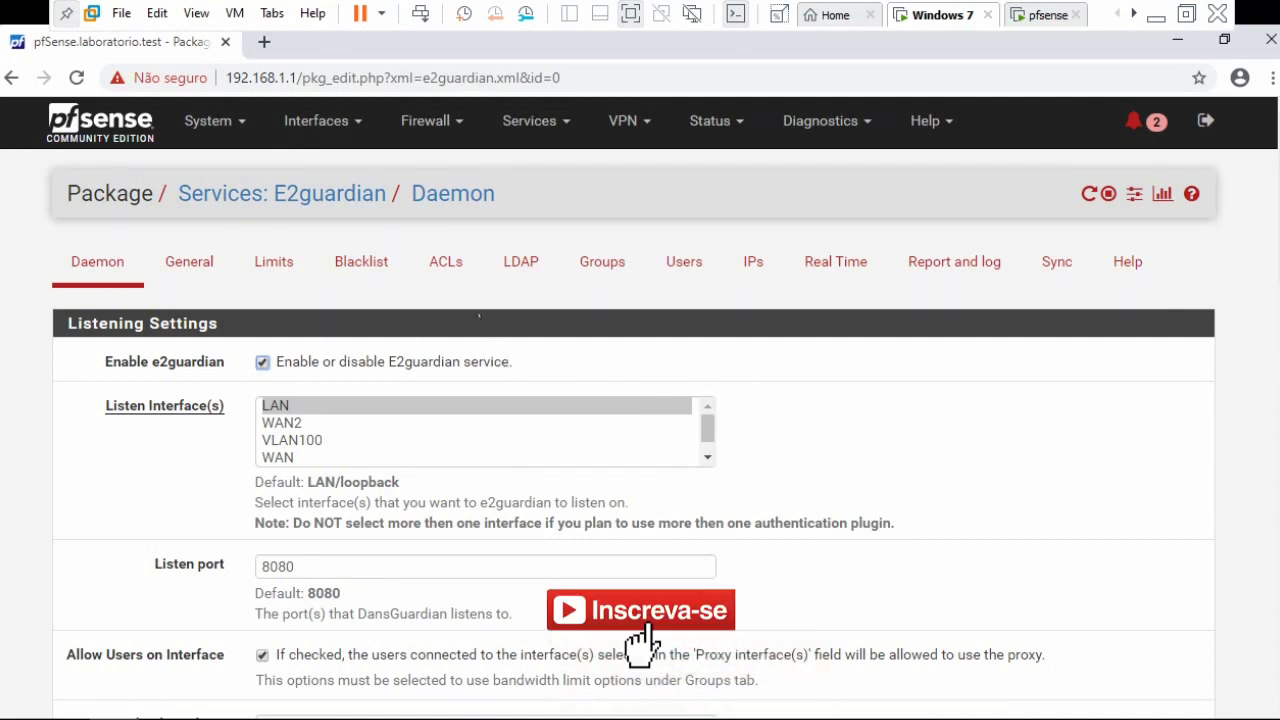
click(523, 122)
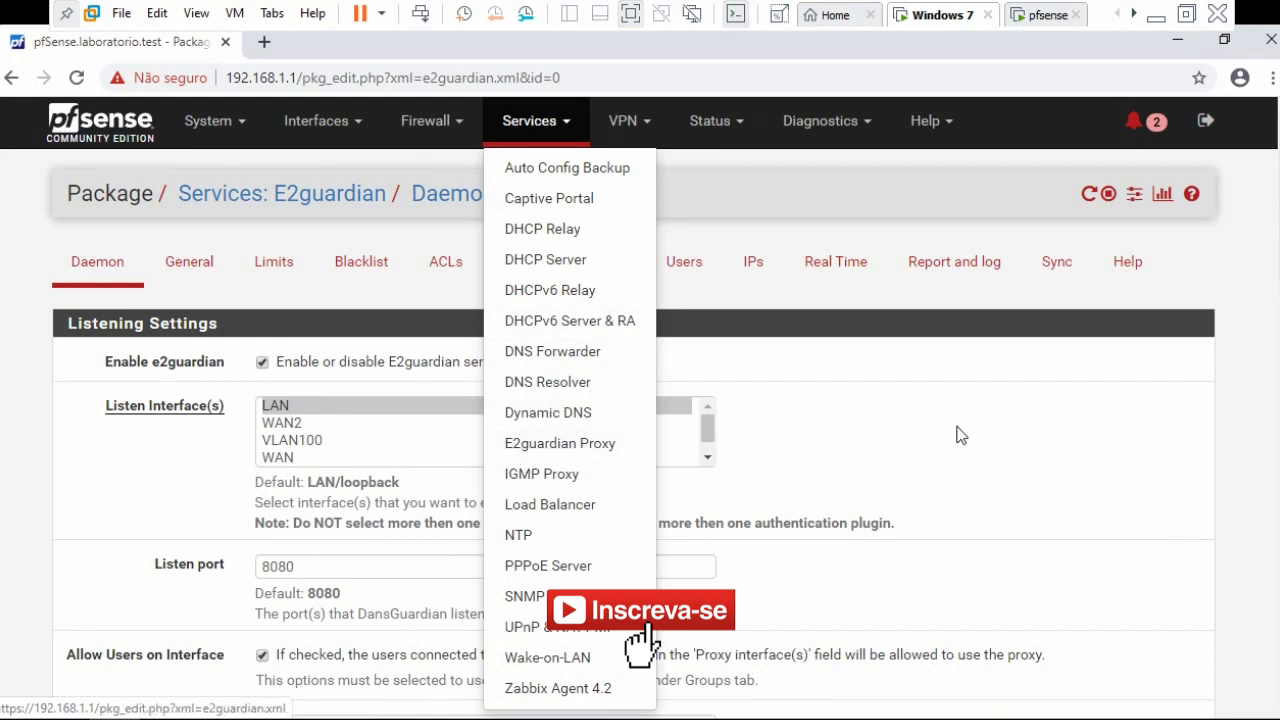
click(1034, 346)
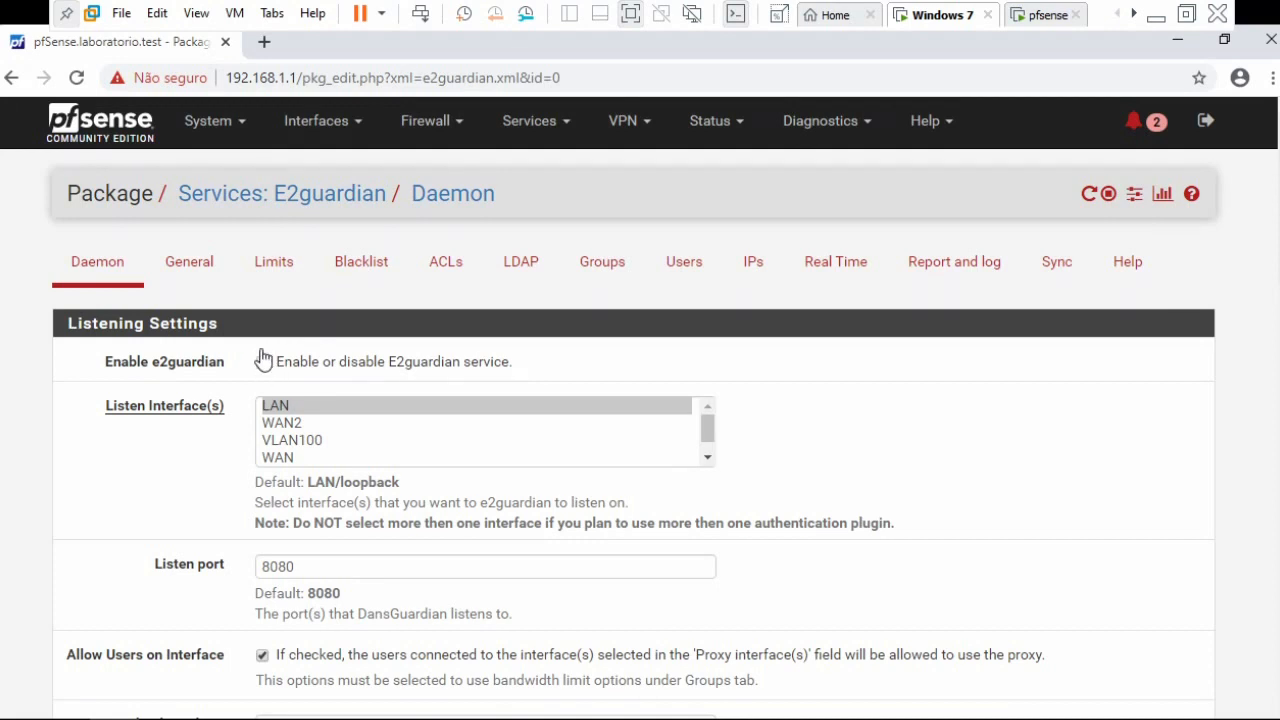
- Review the E2guardian daemon's listening settings: enabled state, listen interface, listen port and user access on the interface
scroll(134, 358, down, 1)
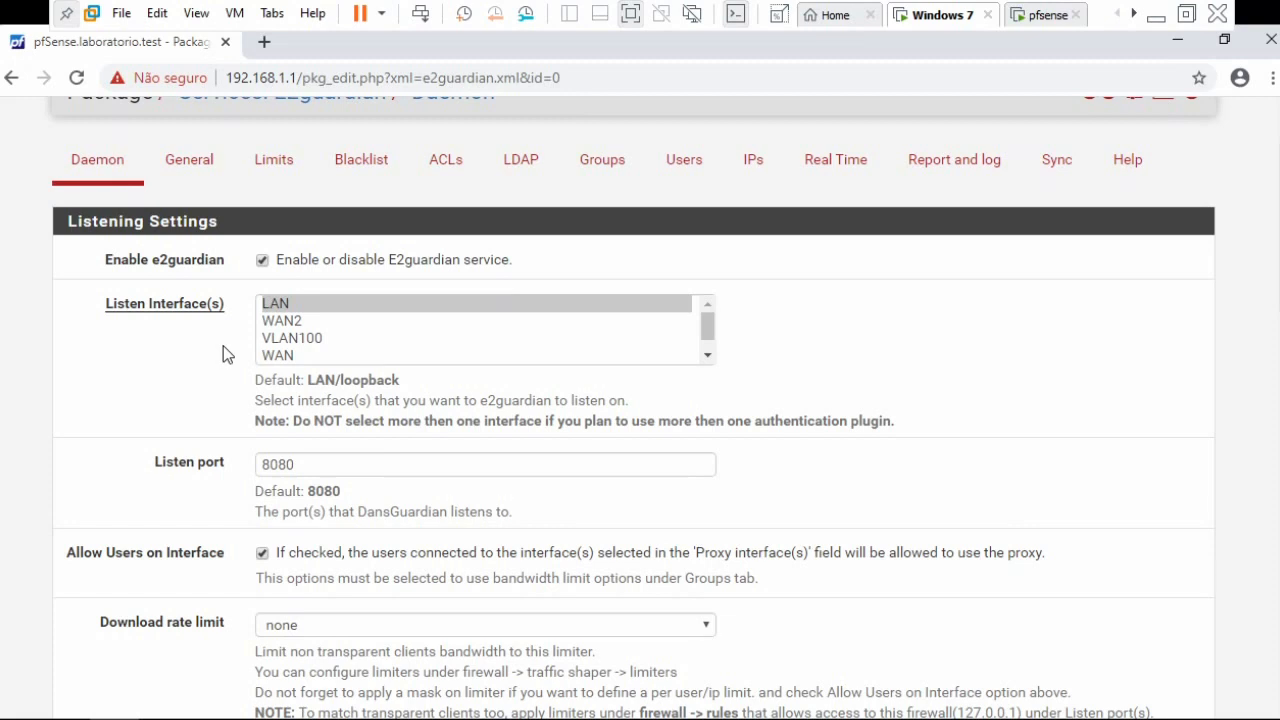
click(281, 300)
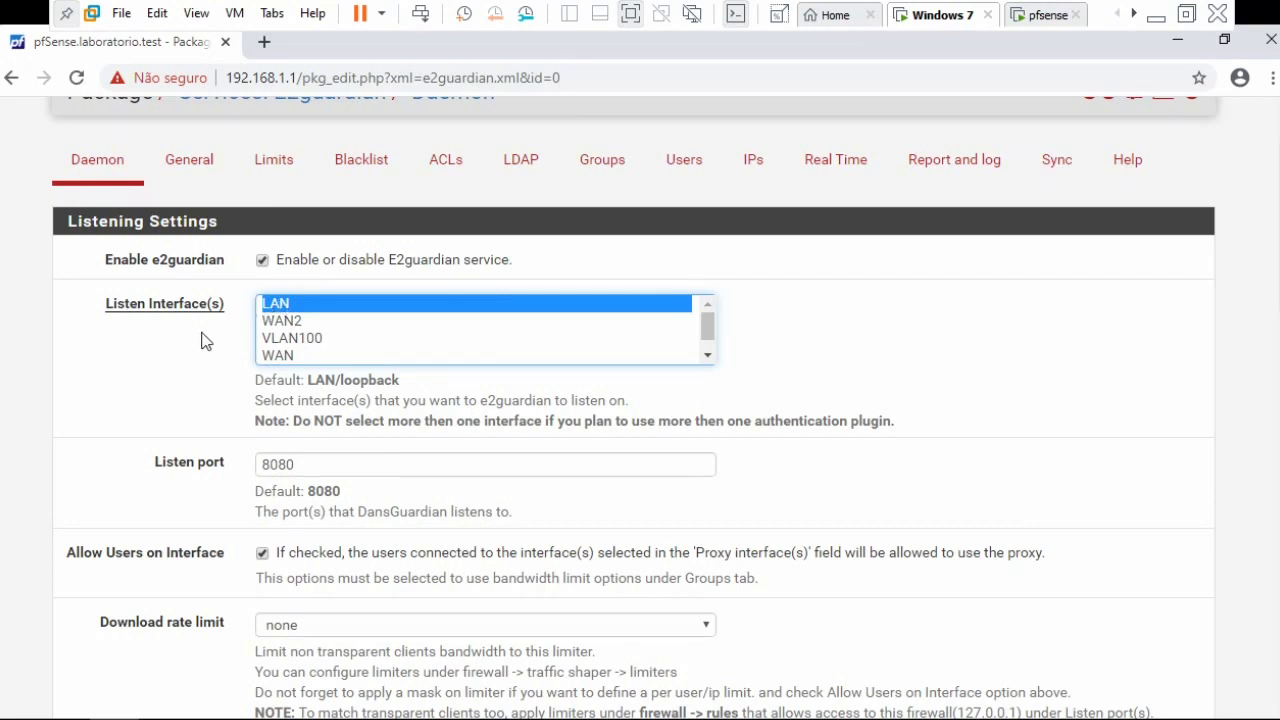
scroll(182, 341, down, 1)
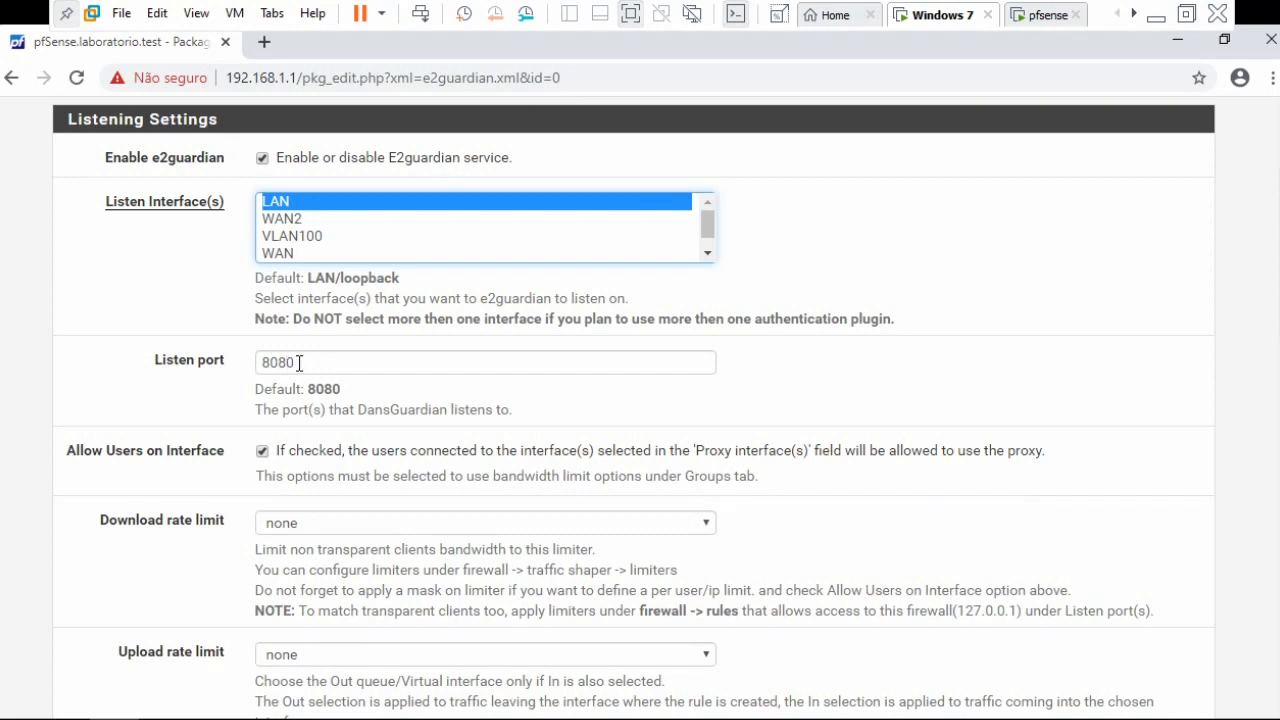
click(299, 363)
click(172, 362)
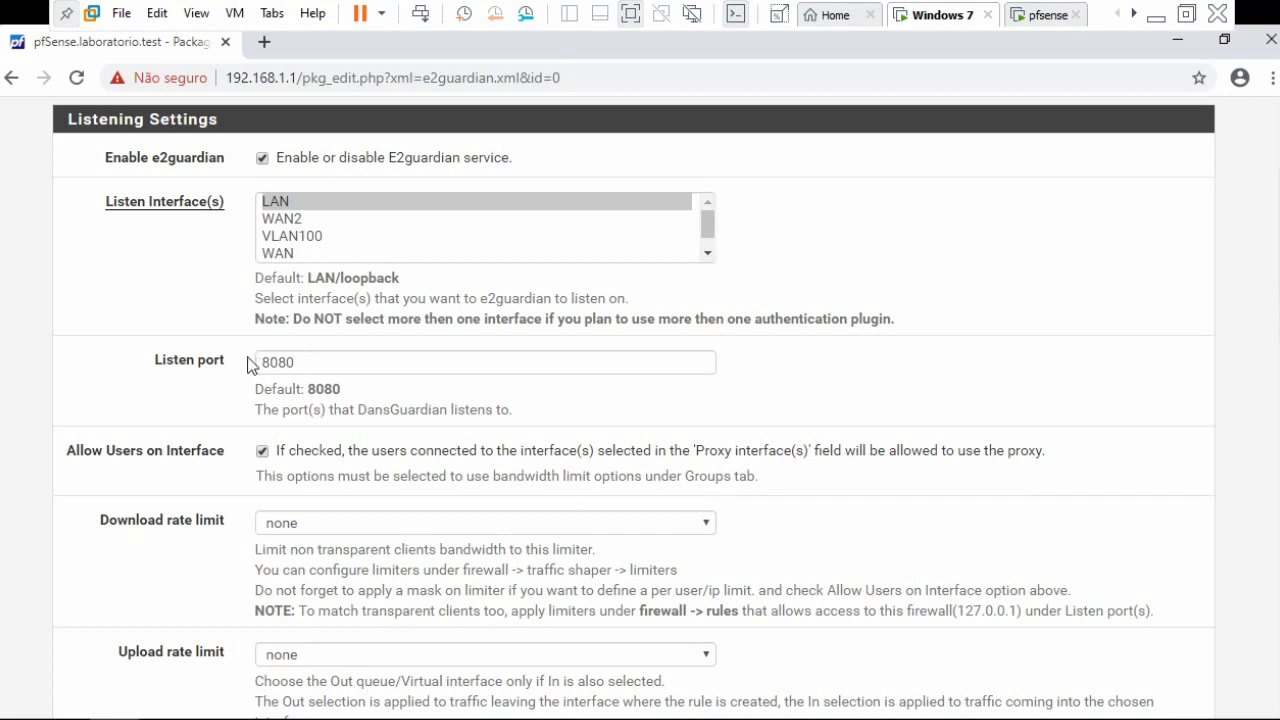
scroll(174, 350, down, 1)
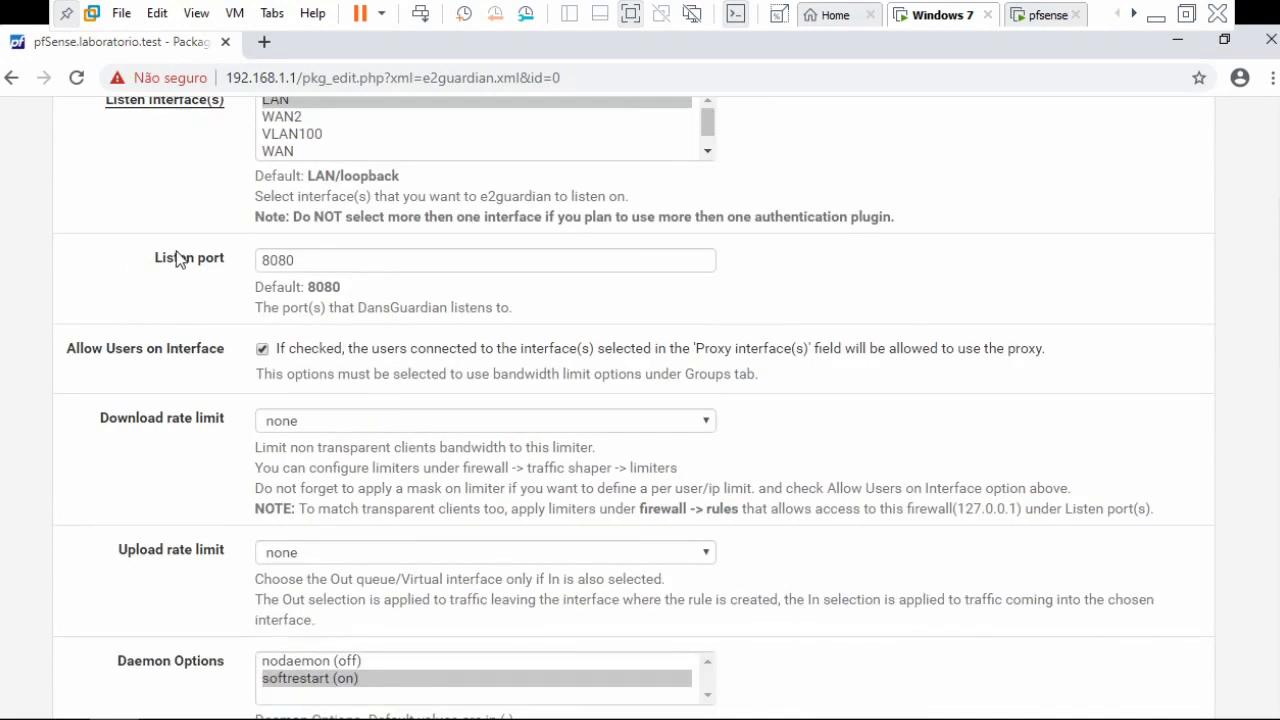
scroll(80, 306, down, 1)
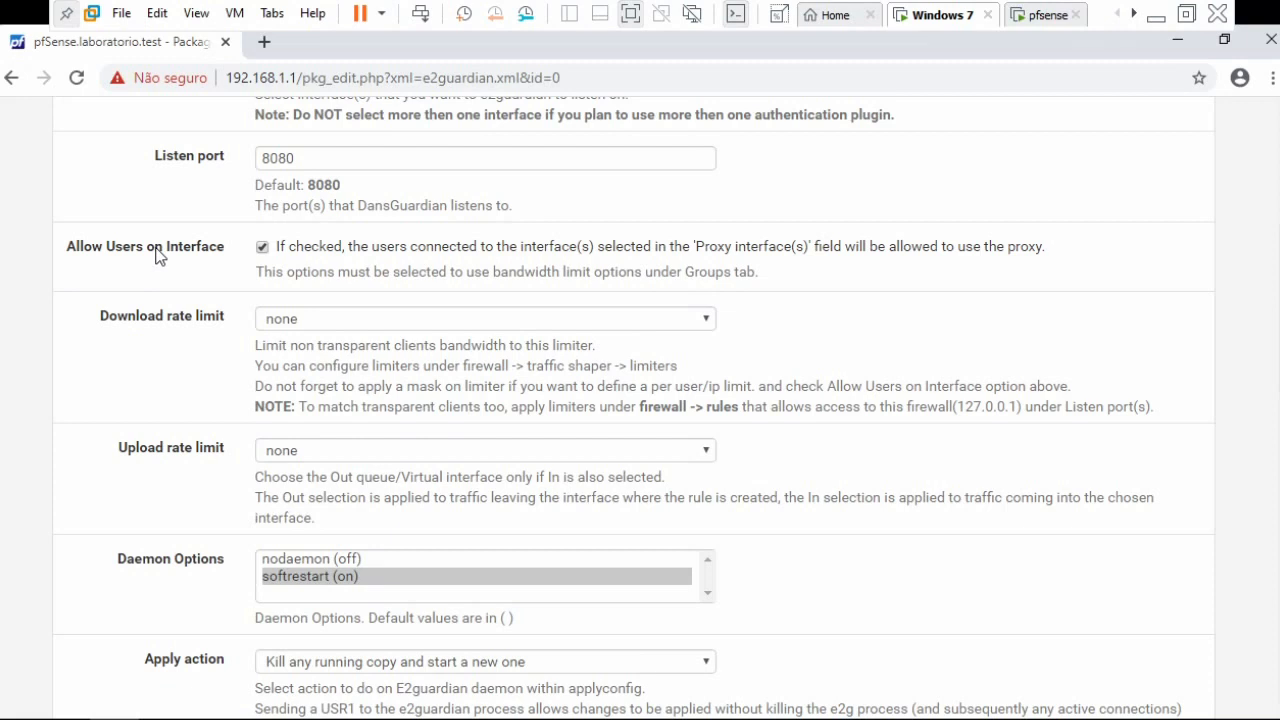
scroll(154, 329, down, 1)
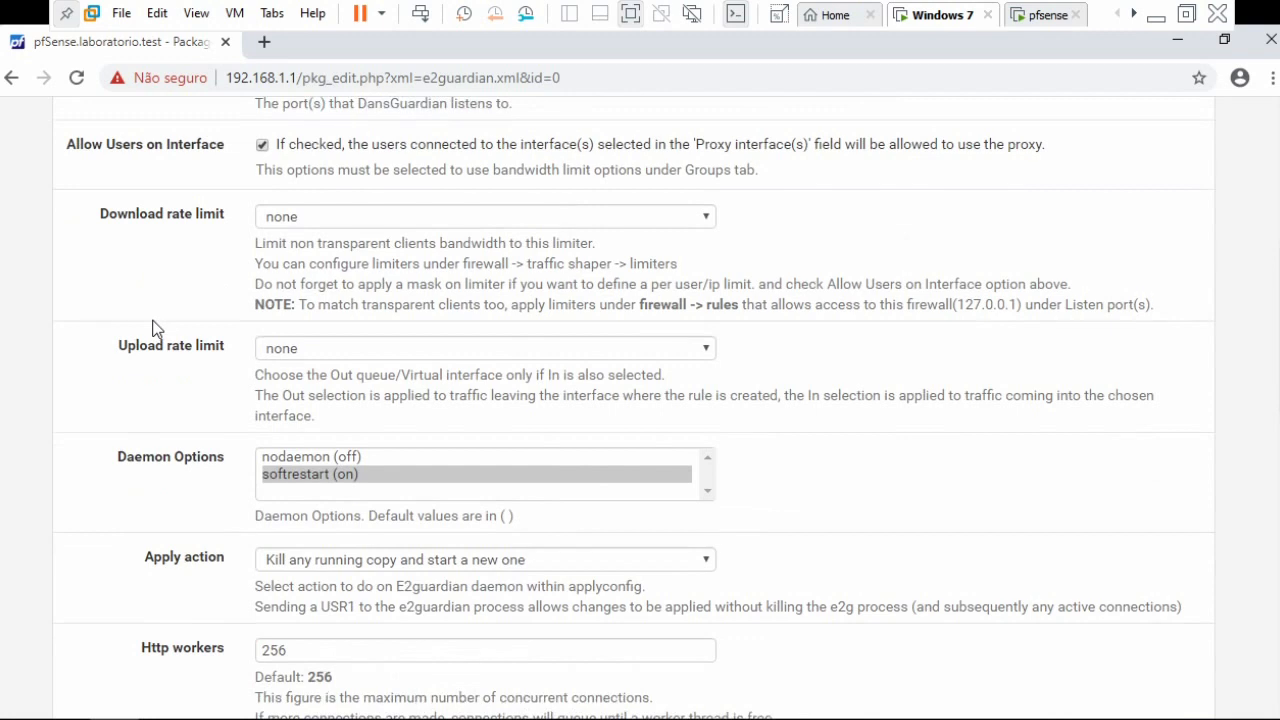
scroll(149, 337, up, 1)
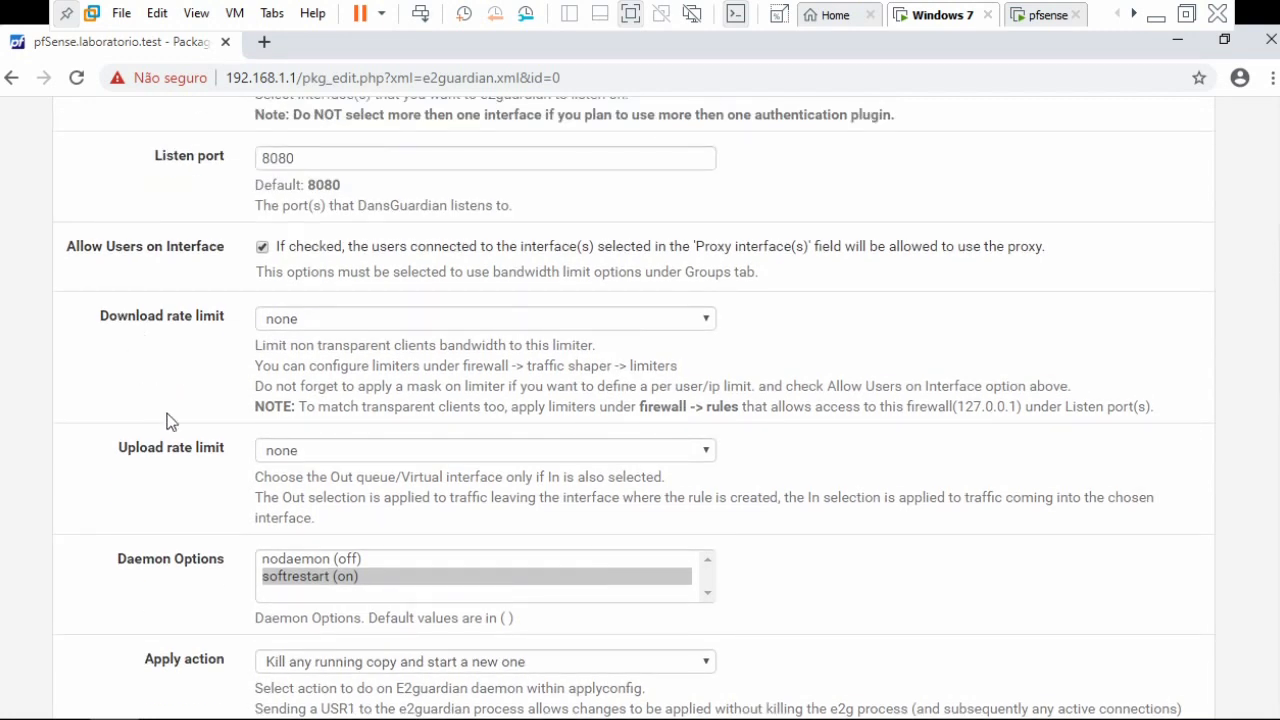
- Check which limiters are available for the daemon's download rate limit
click(312, 321)
click(196, 362)
click(289, 323)
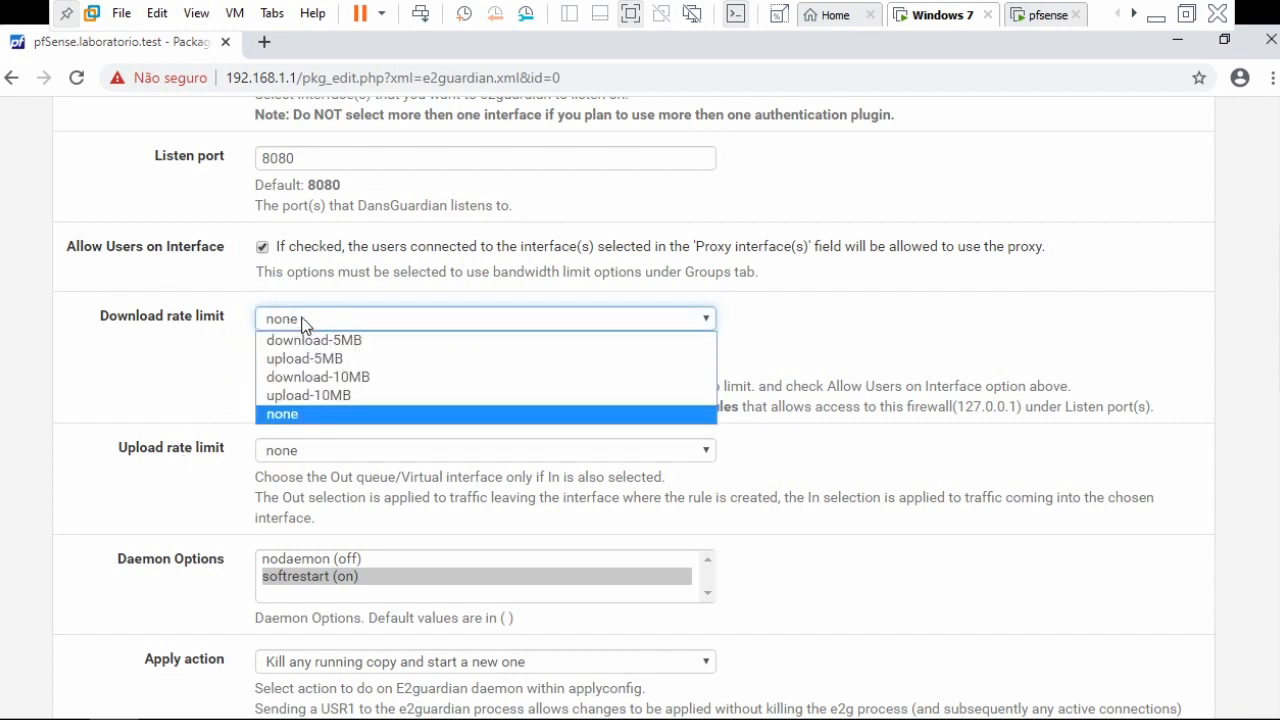
click(150, 352)
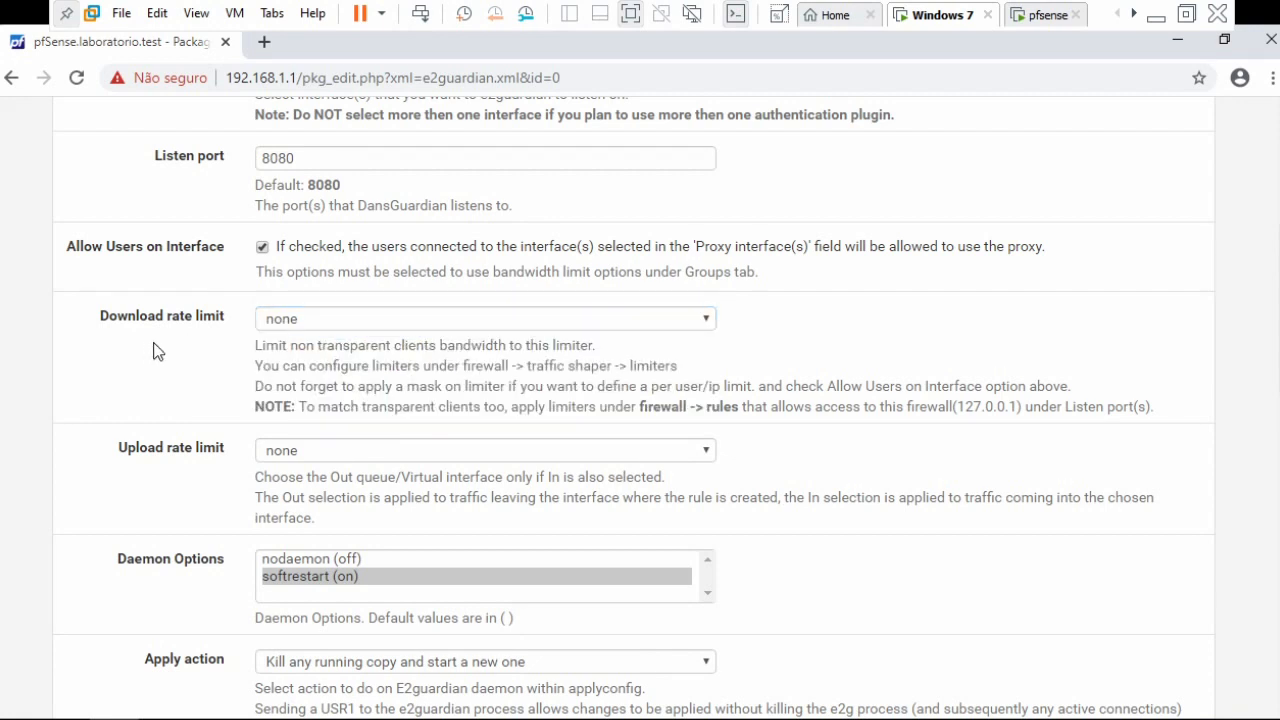
- Examine the upload rate limit, daemon options, apply action and the Http workers value with its guidance on concurrent connections
scroll(222, 350, down, 1)
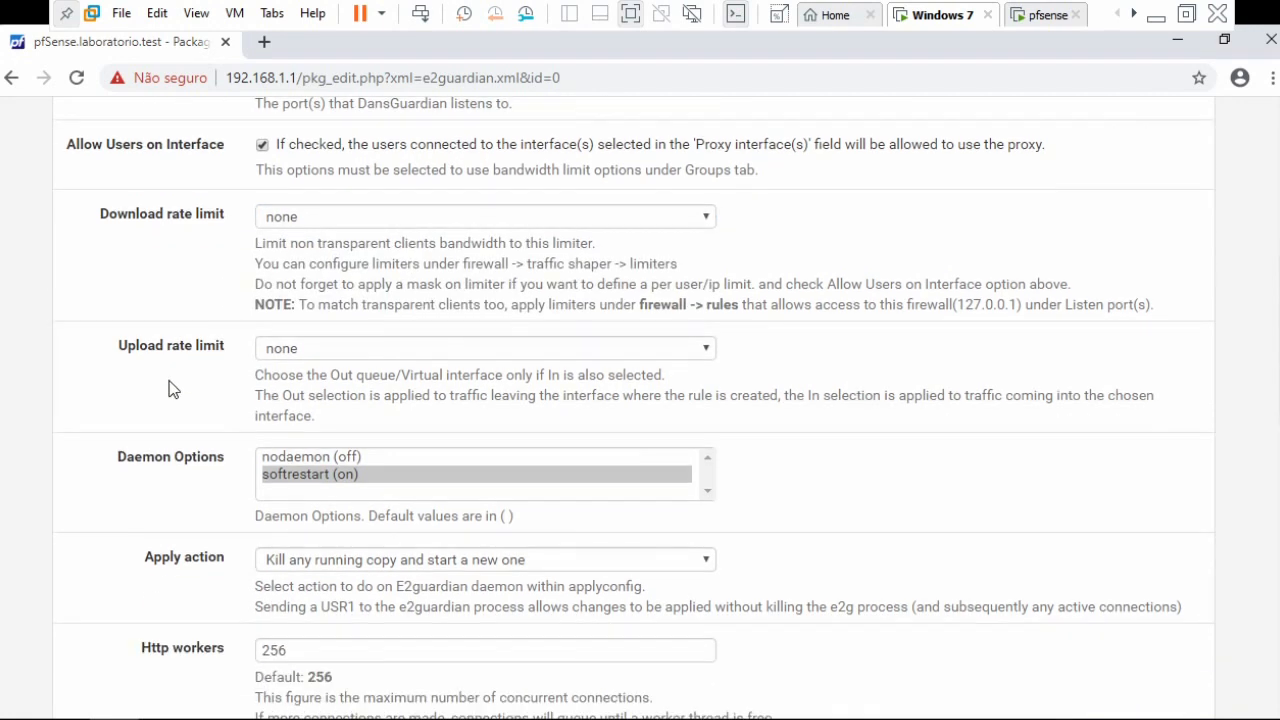
scroll(170, 389, down, 2)
scroll(155, 423, down, 1)
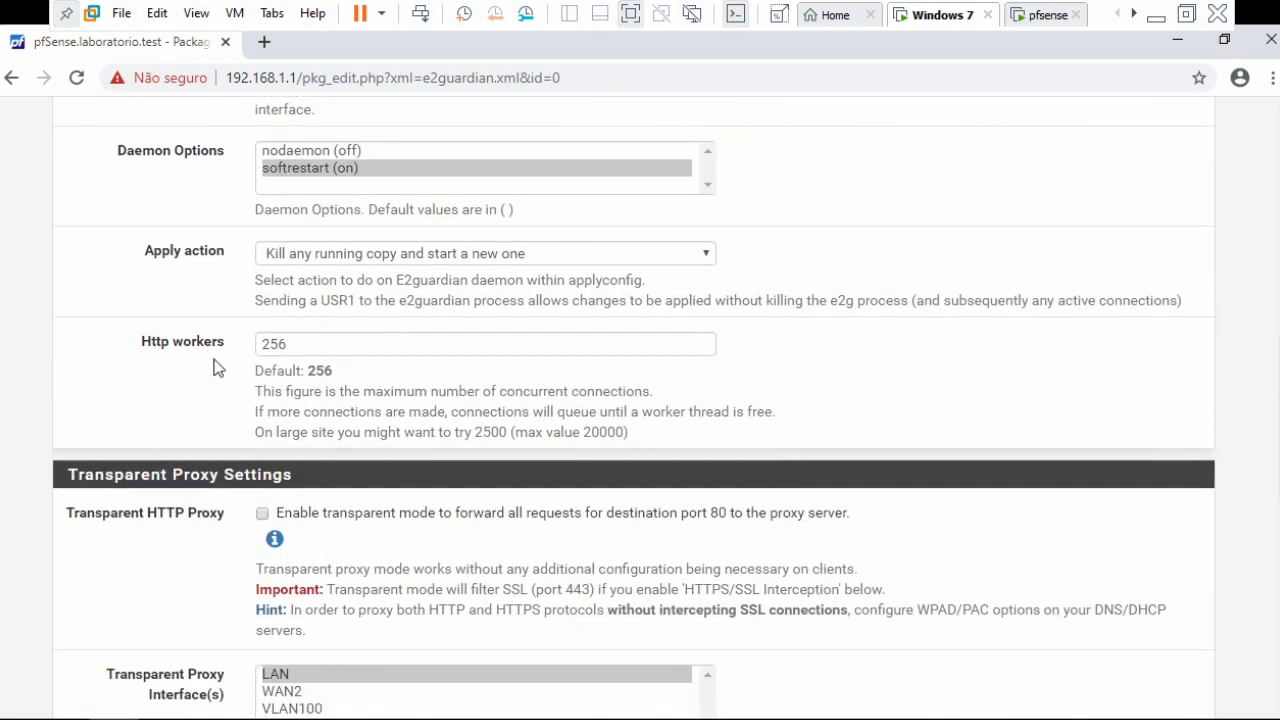
click(301, 347)
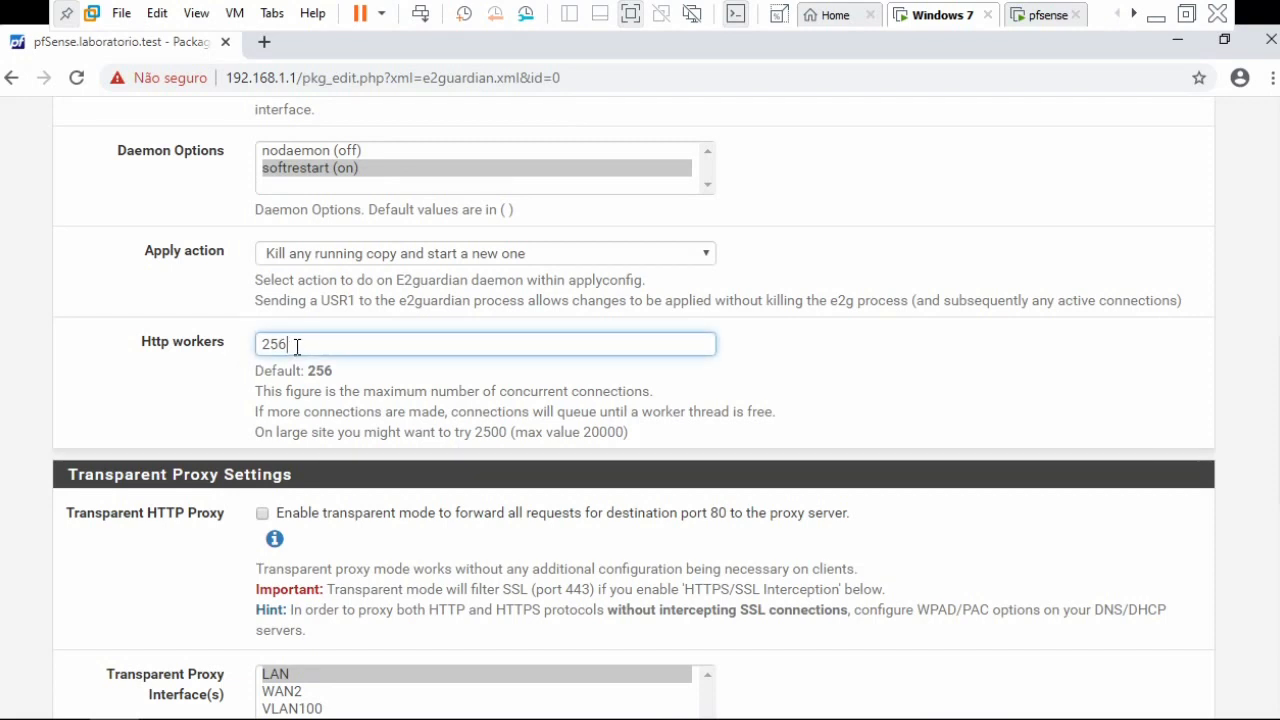
drag(297, 345, 259, 345)
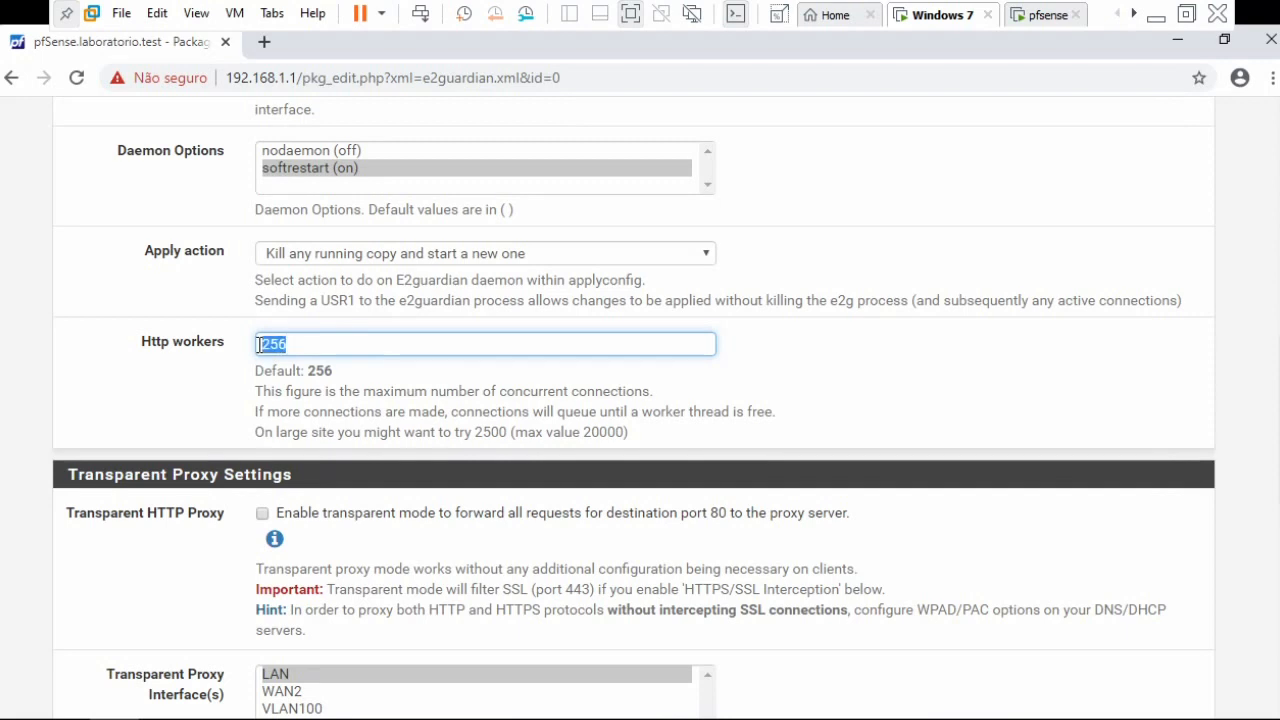
click(281, 347)
drag(321, 346, 254, 344)
click(317, 344)
drag(219, 342, 137, 334)
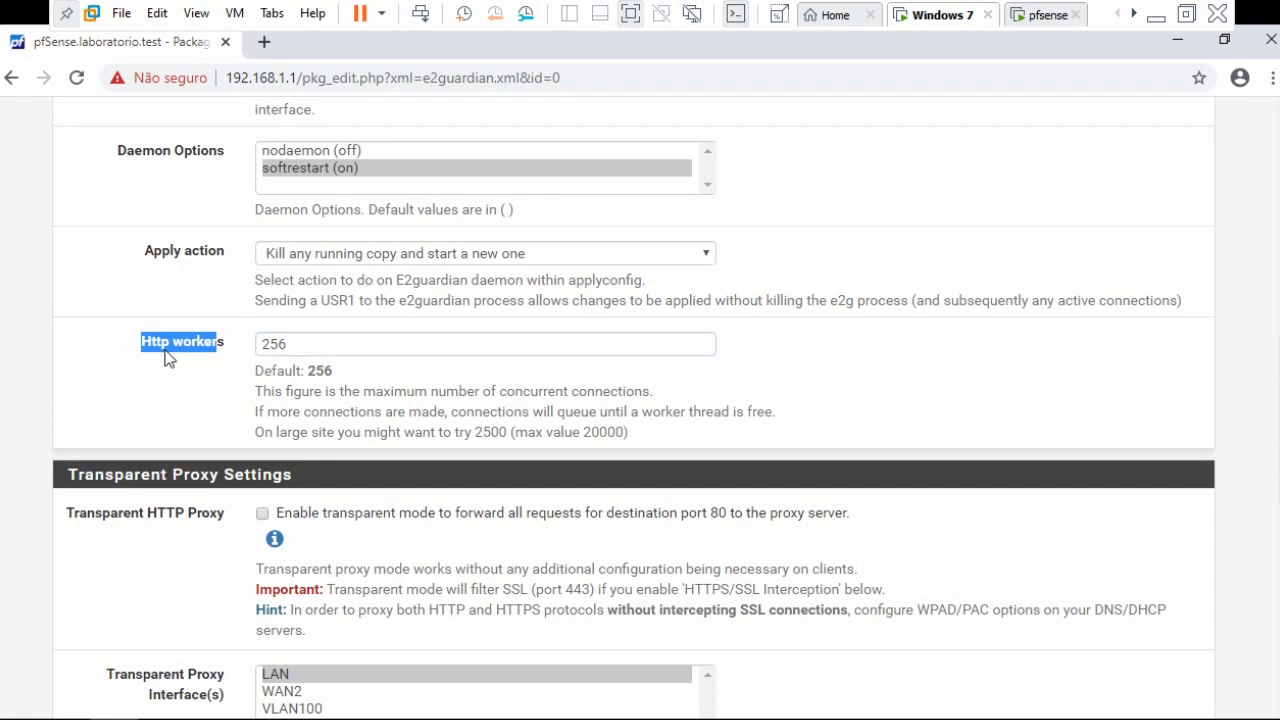
click(826, 388)
double_click(274, 343)
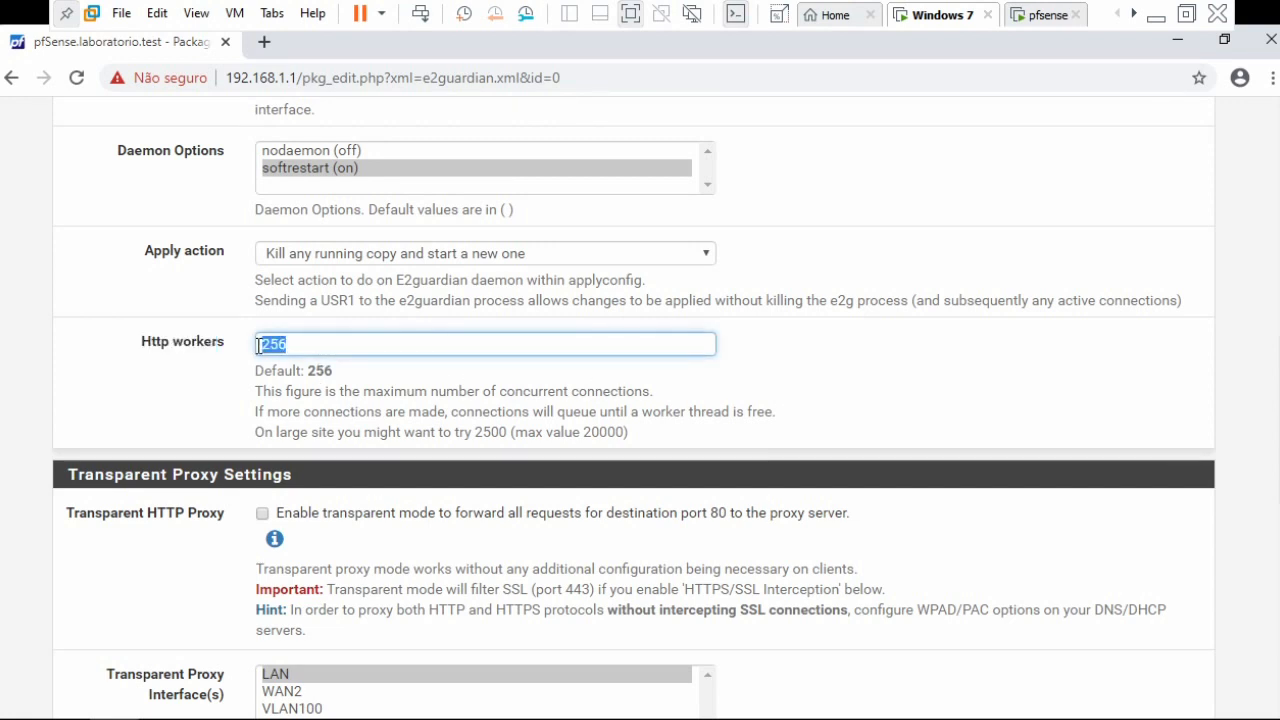
click(317, 343)
drag(516, 432, 589, 443)
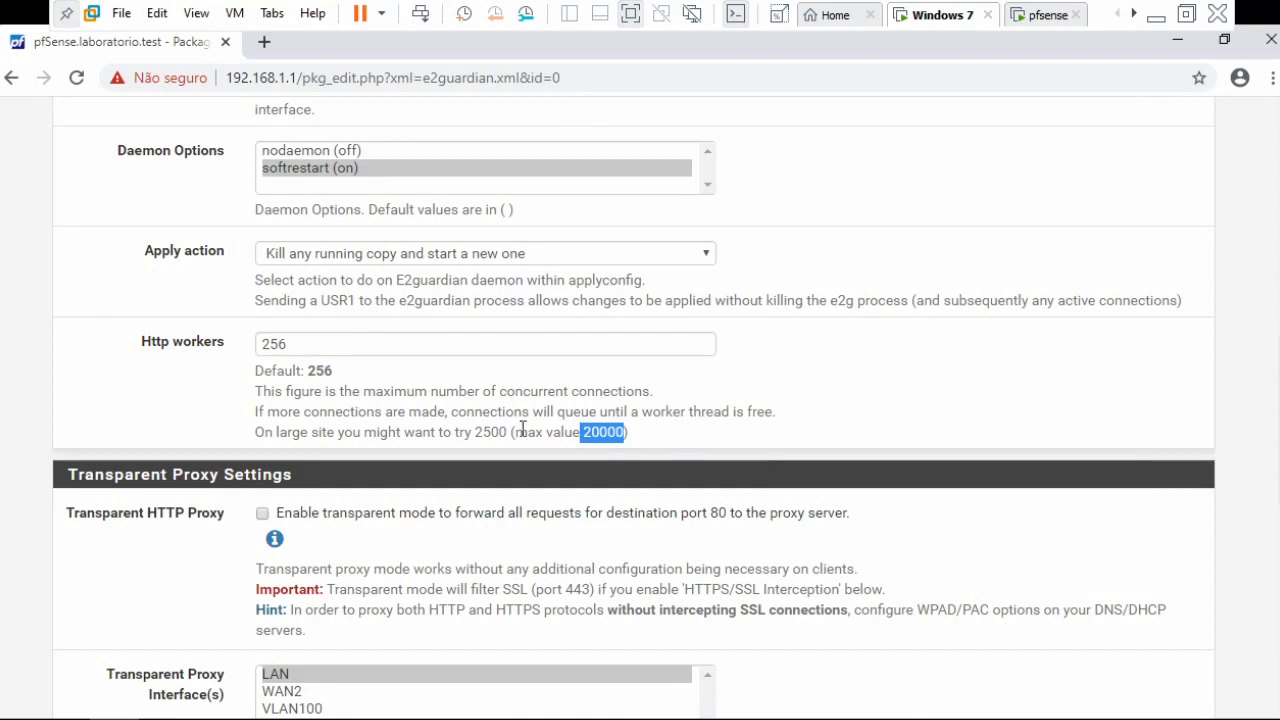
click(301, 344)
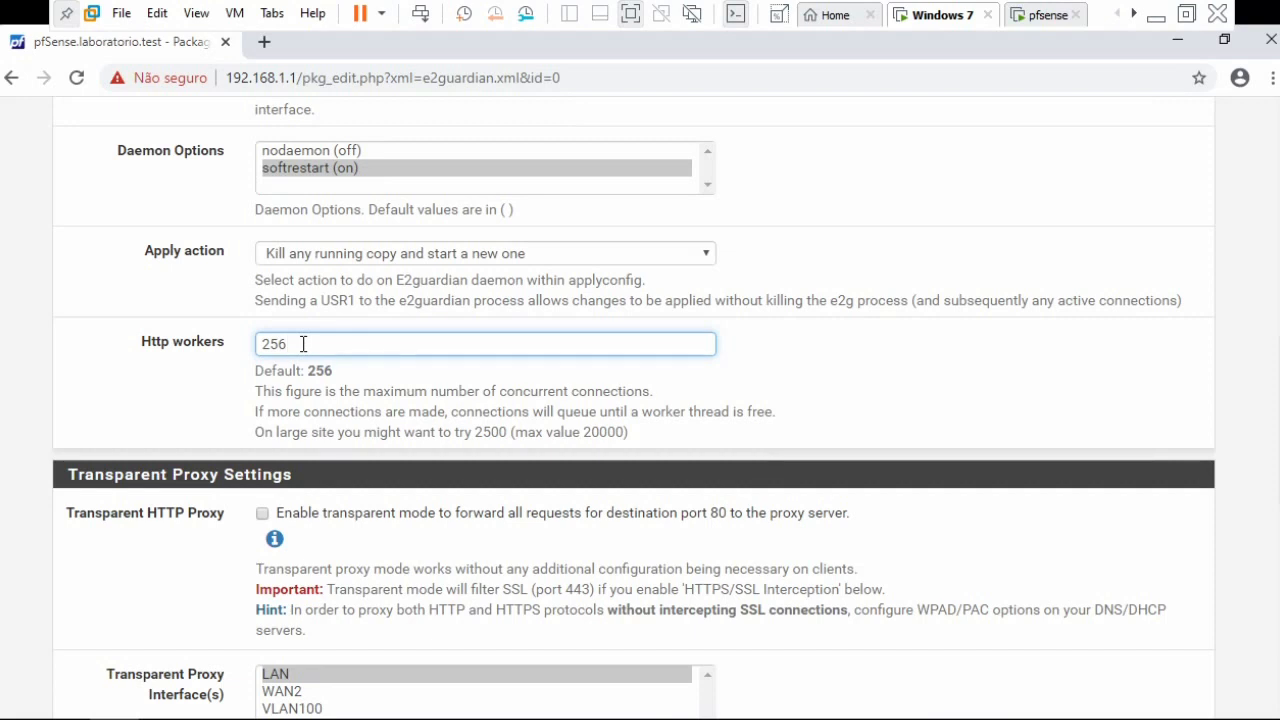
- Review the transparent proxy settings, the proxy bypass fields and the SSL verification and filtering options of the daemon
scroll(160, 319, down, 1)
scroll(160, 319, down, 3)
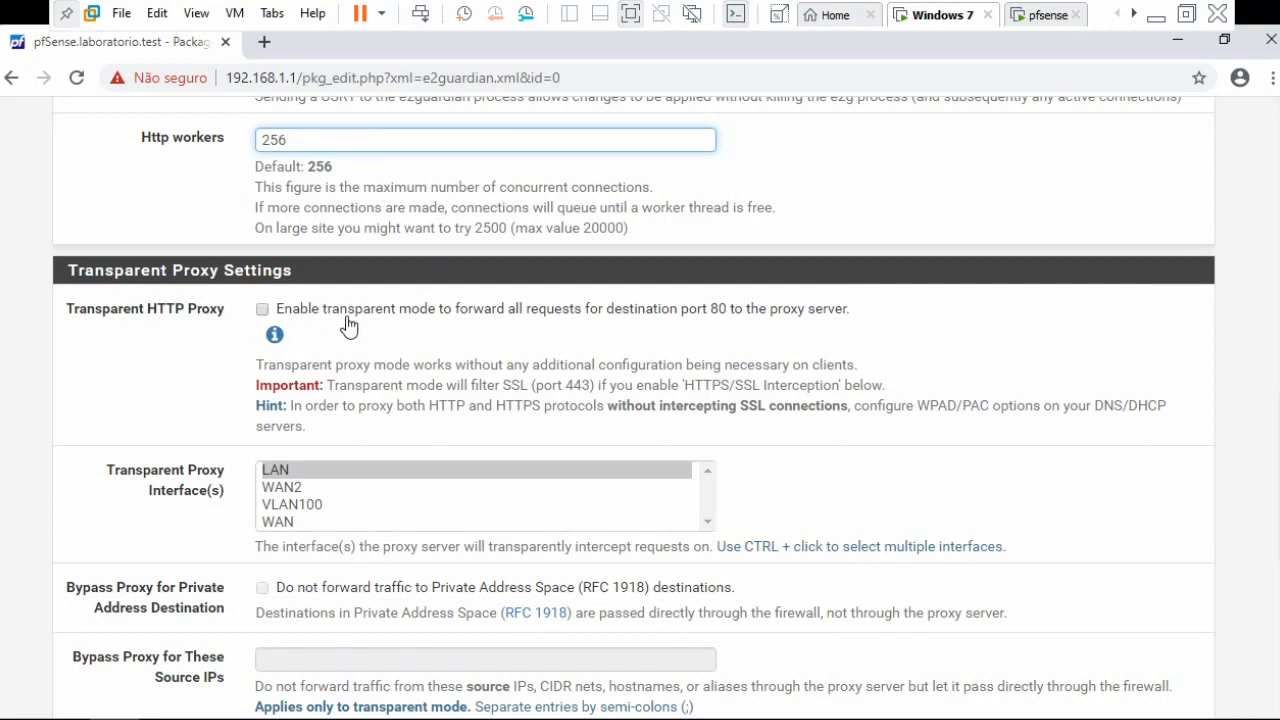
scroll(127, 308, down, 2)
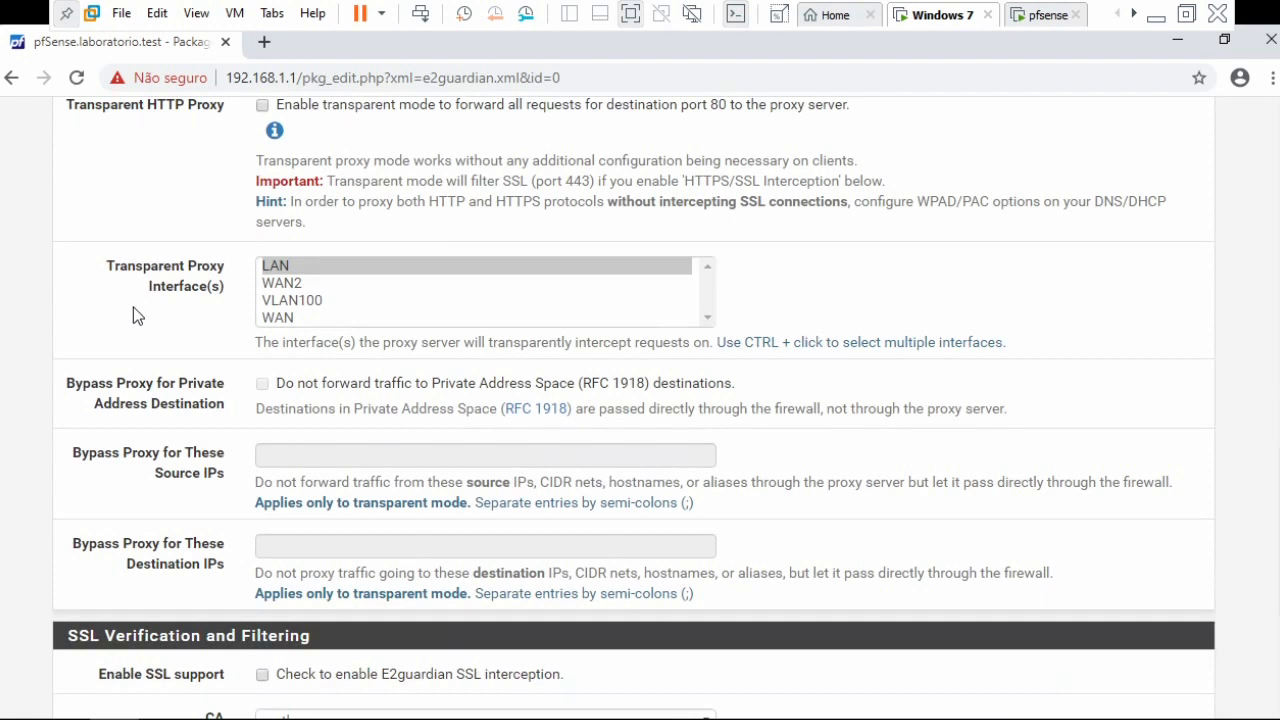
scroll(120, 330, down, 3)
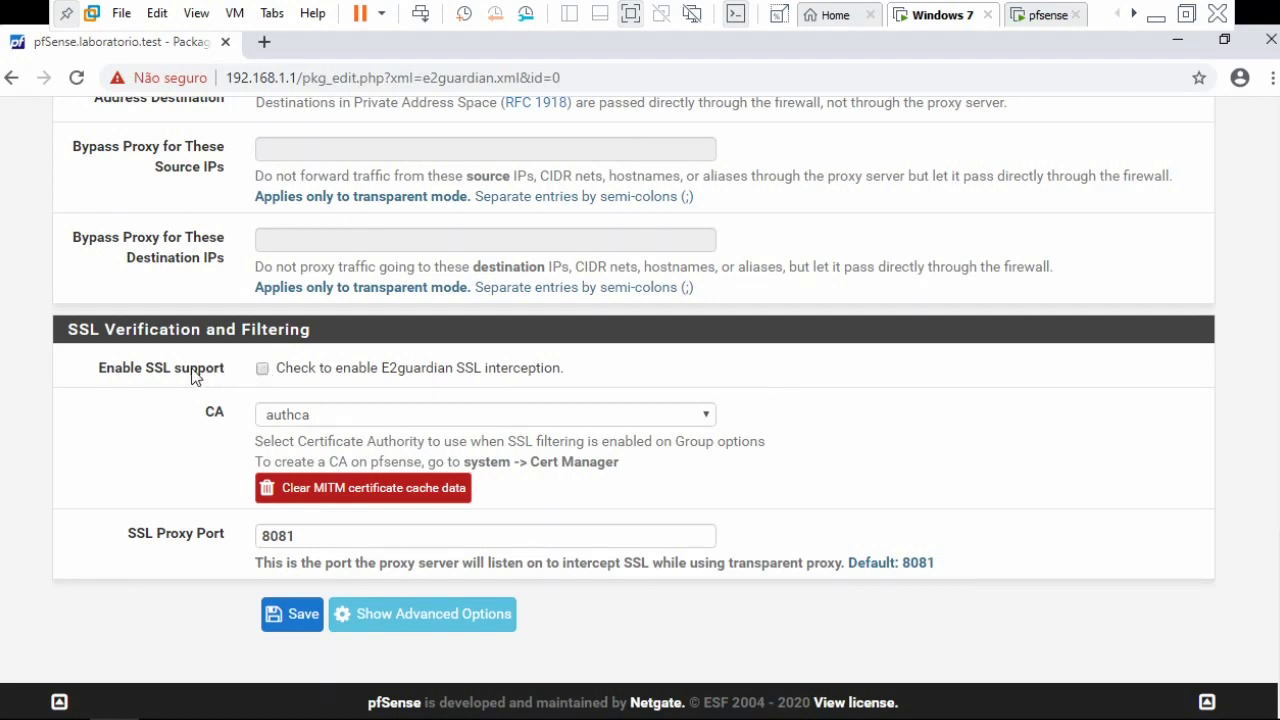
scroll(180, 377, up, 2)
scroll(180, 377, up, 2)
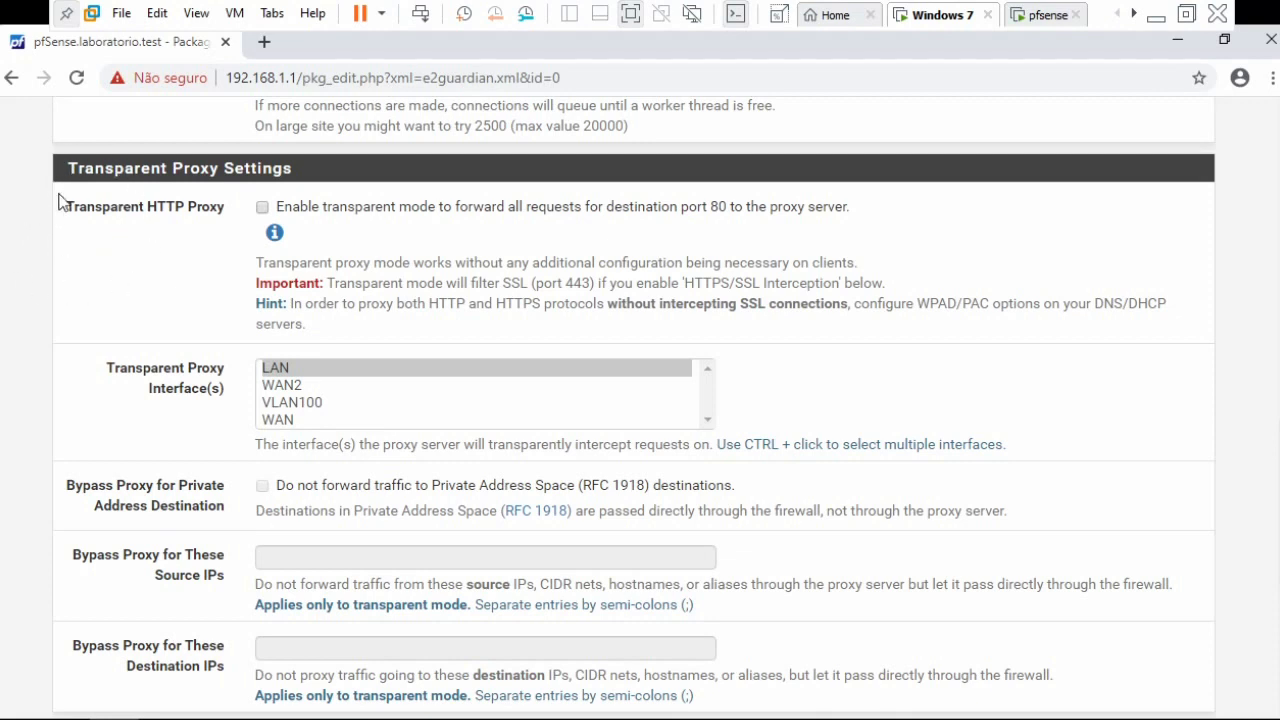
scroll(150, 355, down, 2)
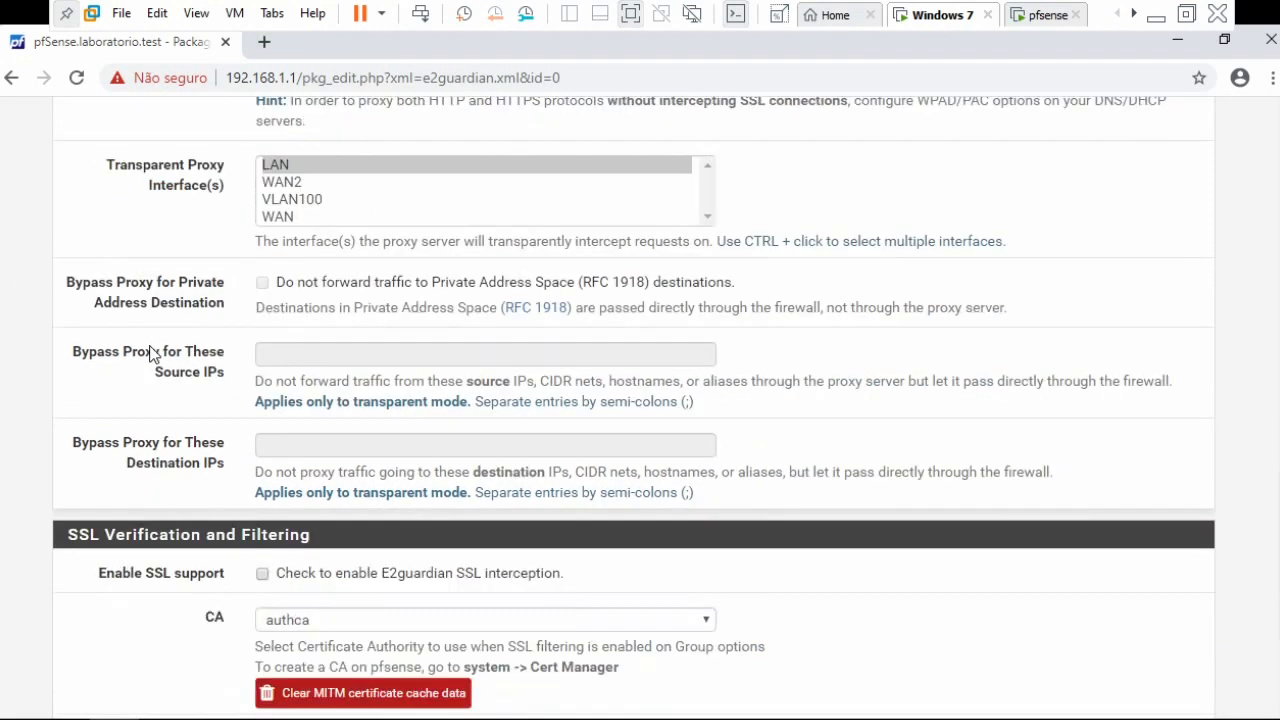
scroll(168, 350, up, 2)
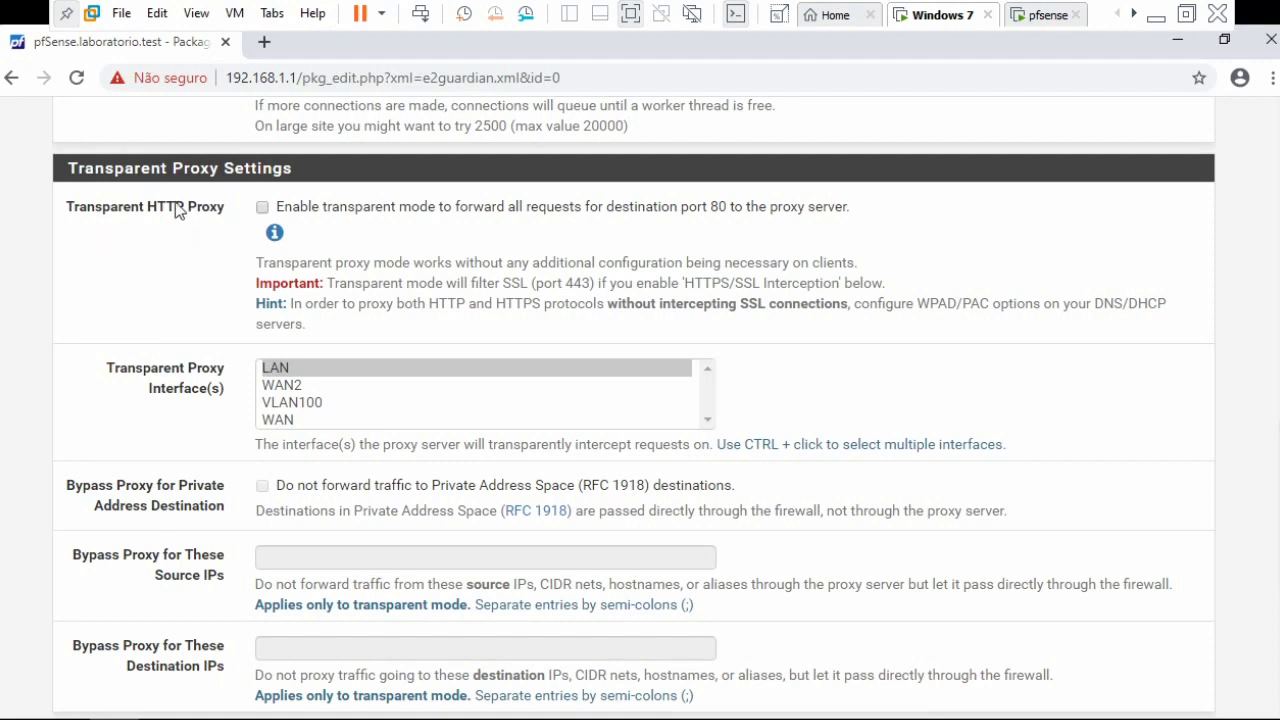
scroll(126, 292, down, 3)
scroll(126, 292, up, 4)
scroll(127, 290, up, 10)
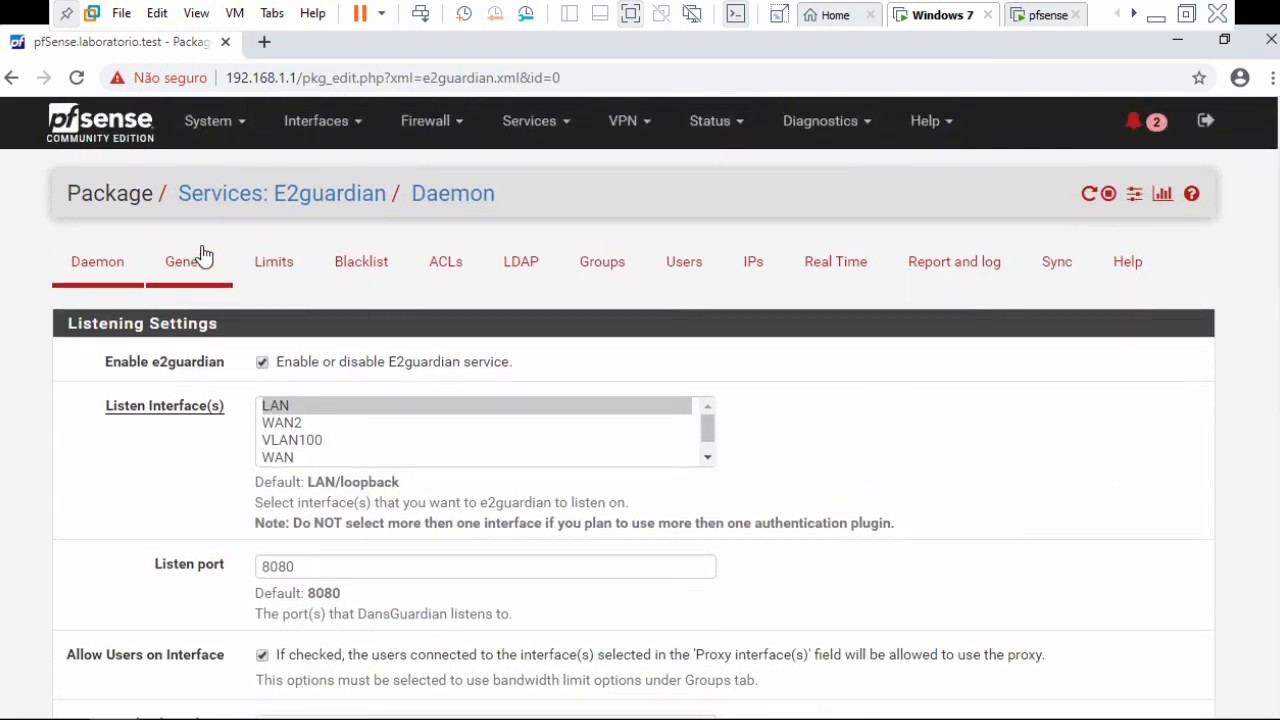
- Open E2guardian's General settings and review the auth plugins, scan, filter, URL cache, content scanner and misc options
click(205, 263)
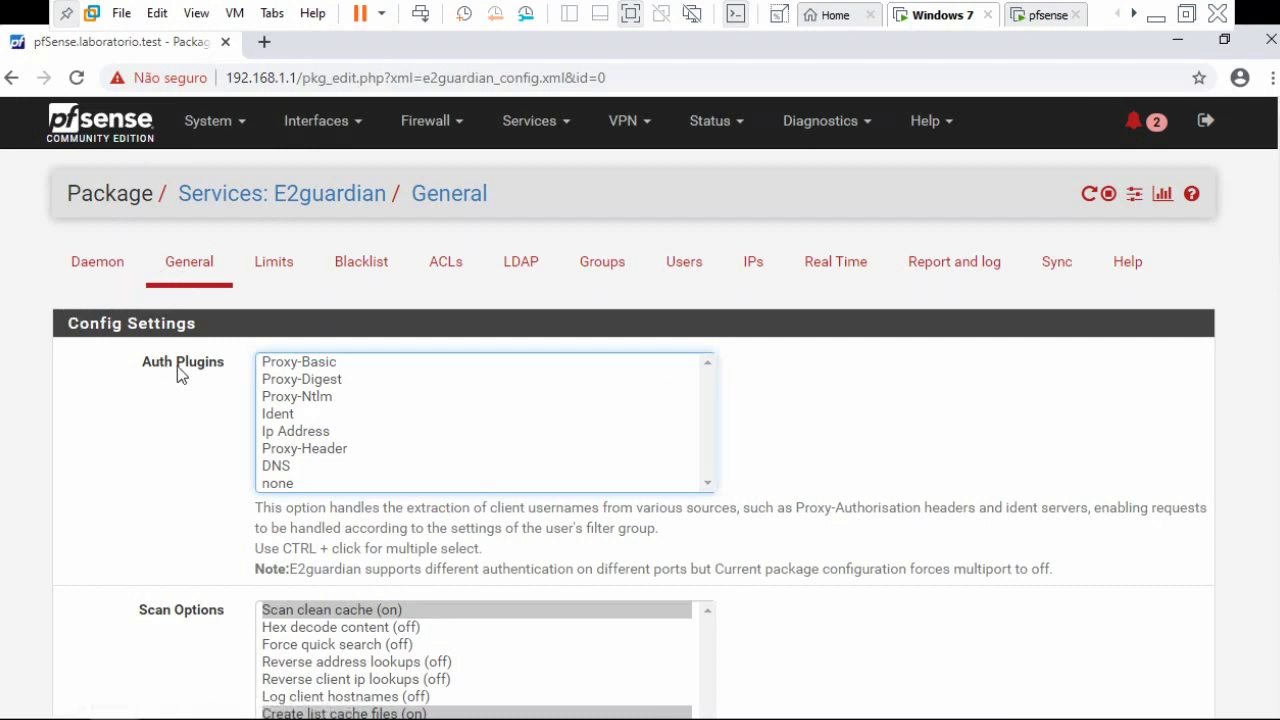
scroll(197, 391, down, 1)
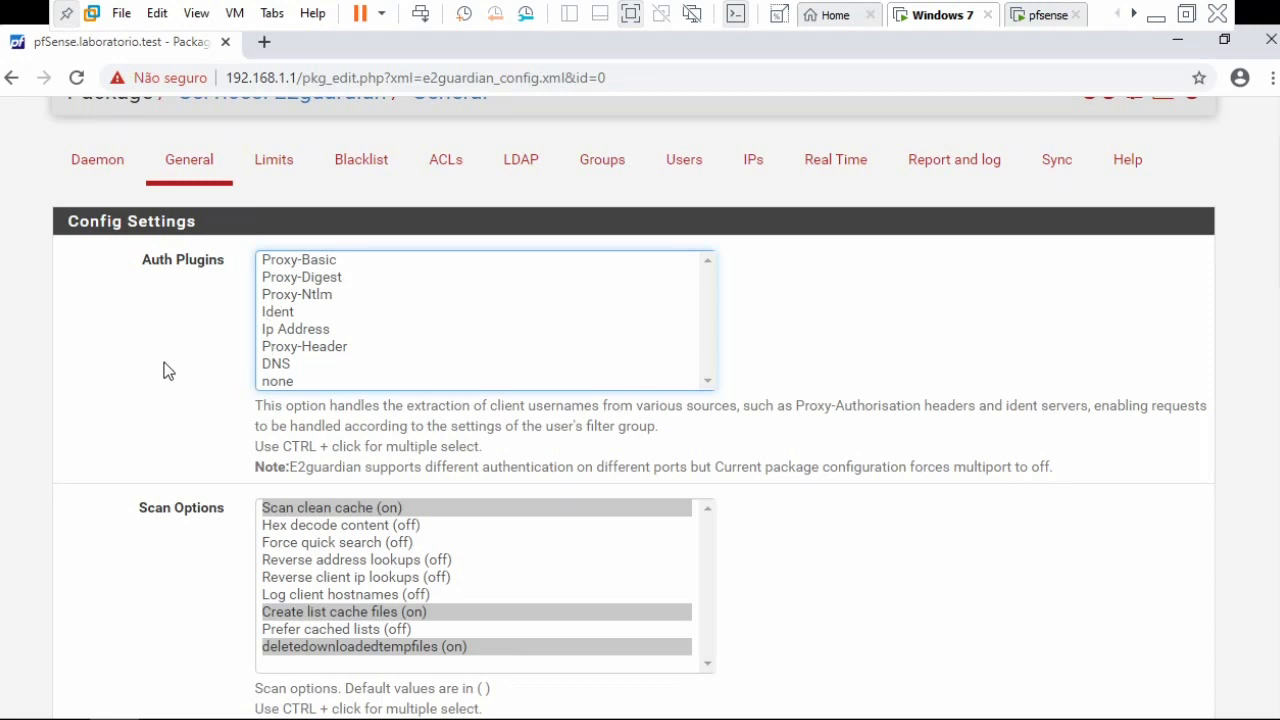
scroll(163, 300, down, 1)
scroll(127, 322, down, 1)
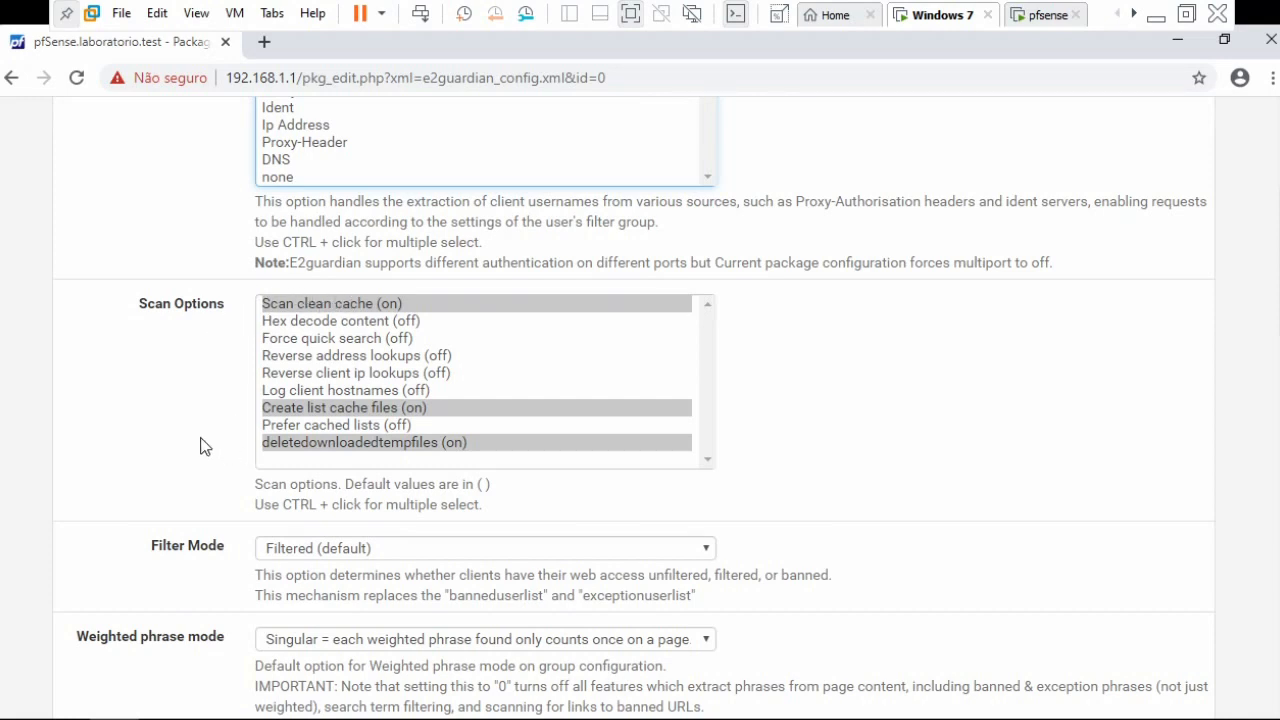
scroll(168, 427, down, 1)
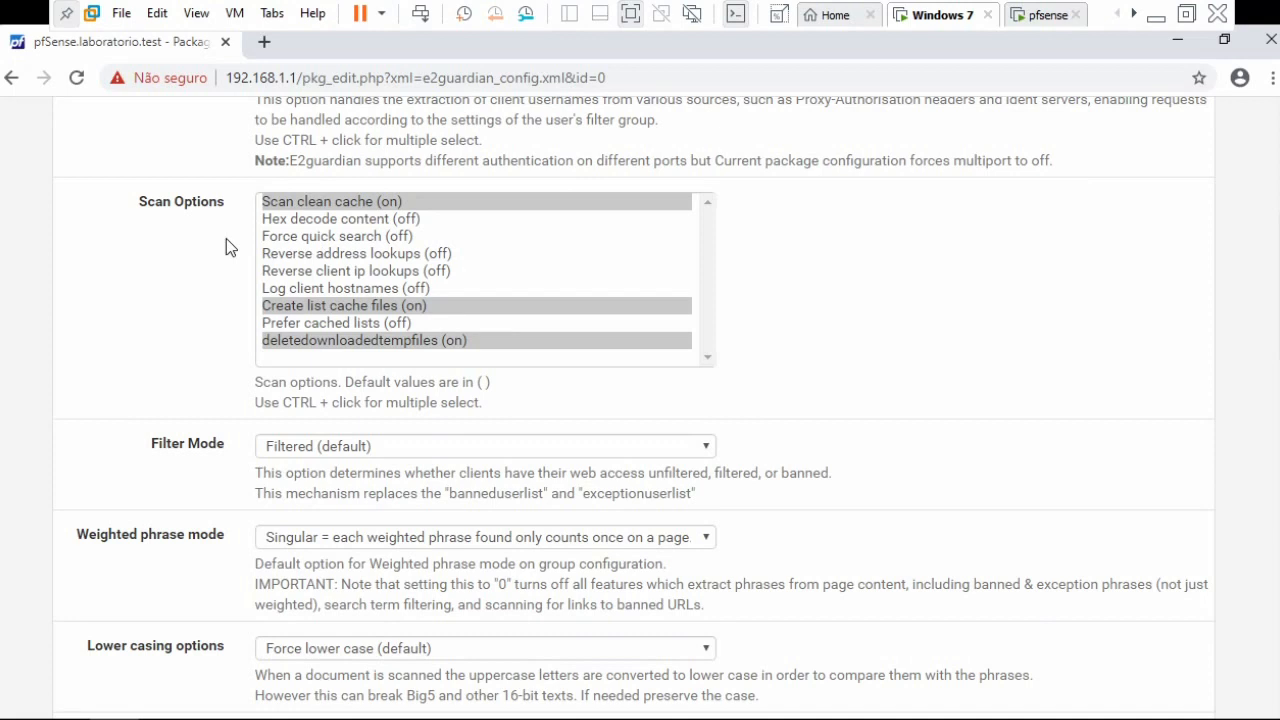
scroll(180, 266, down, 3)
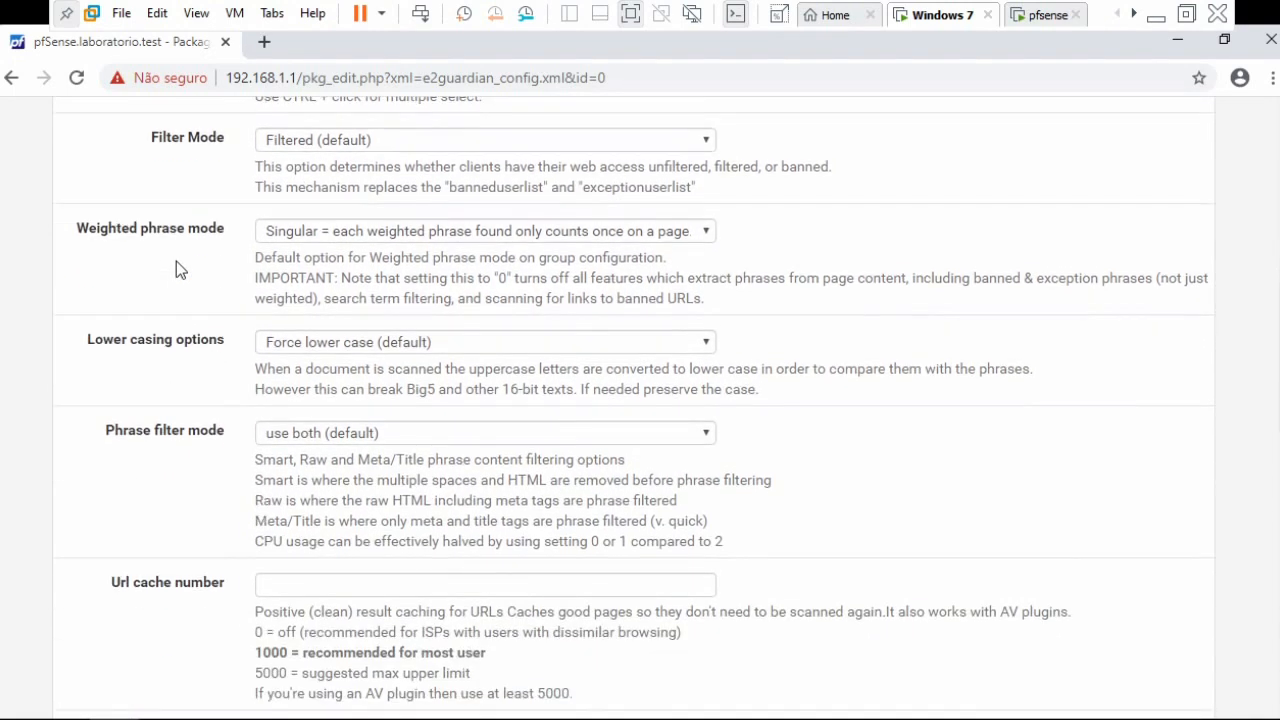
scroll(177, 264, down, 4)
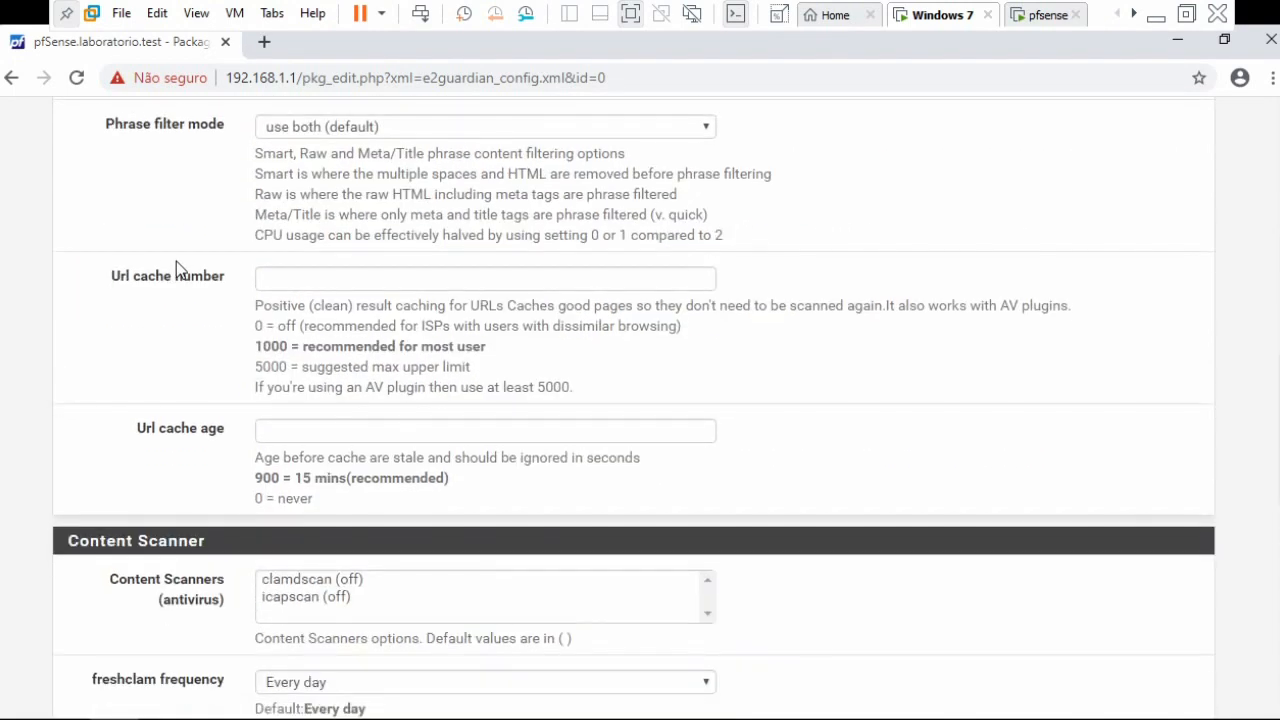
scroll(176, 263, down, 6)
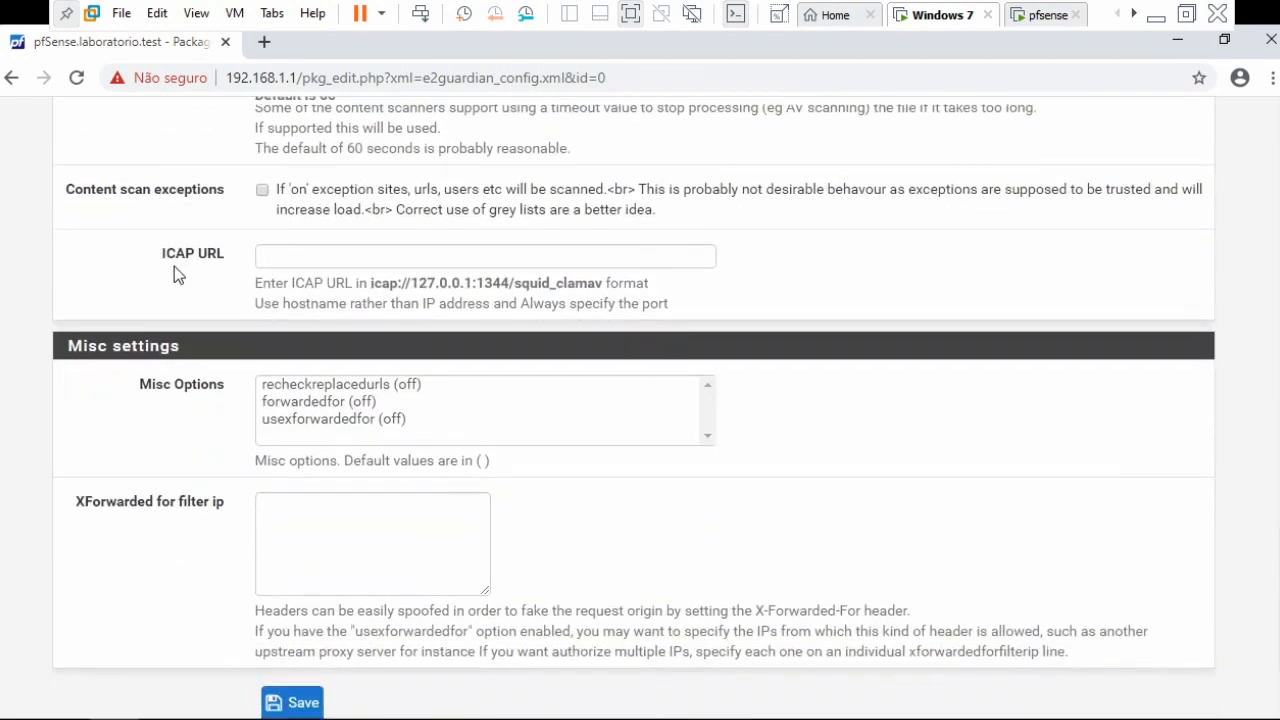
scroll(175, 270, up, 15)
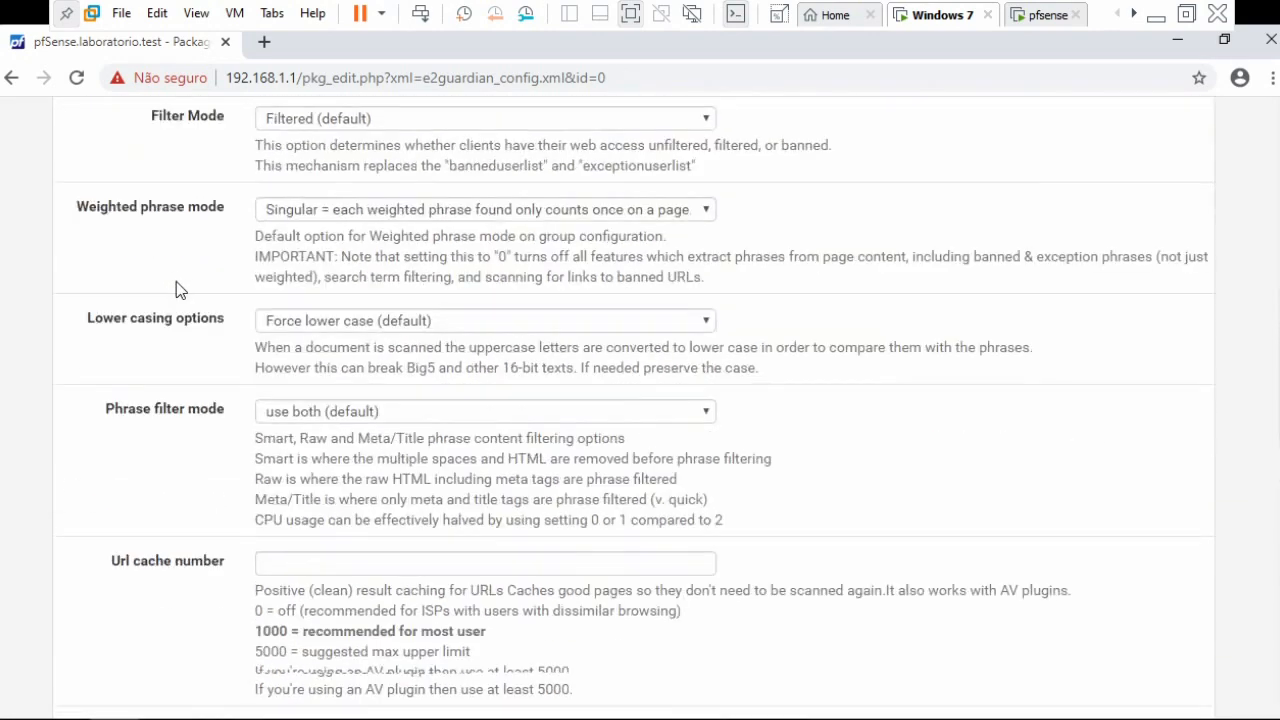
- Open E2guardian's Blacklist settings and review the listing option, the download buttons and the blacklist URL
scroll(177, 282, up, 3)
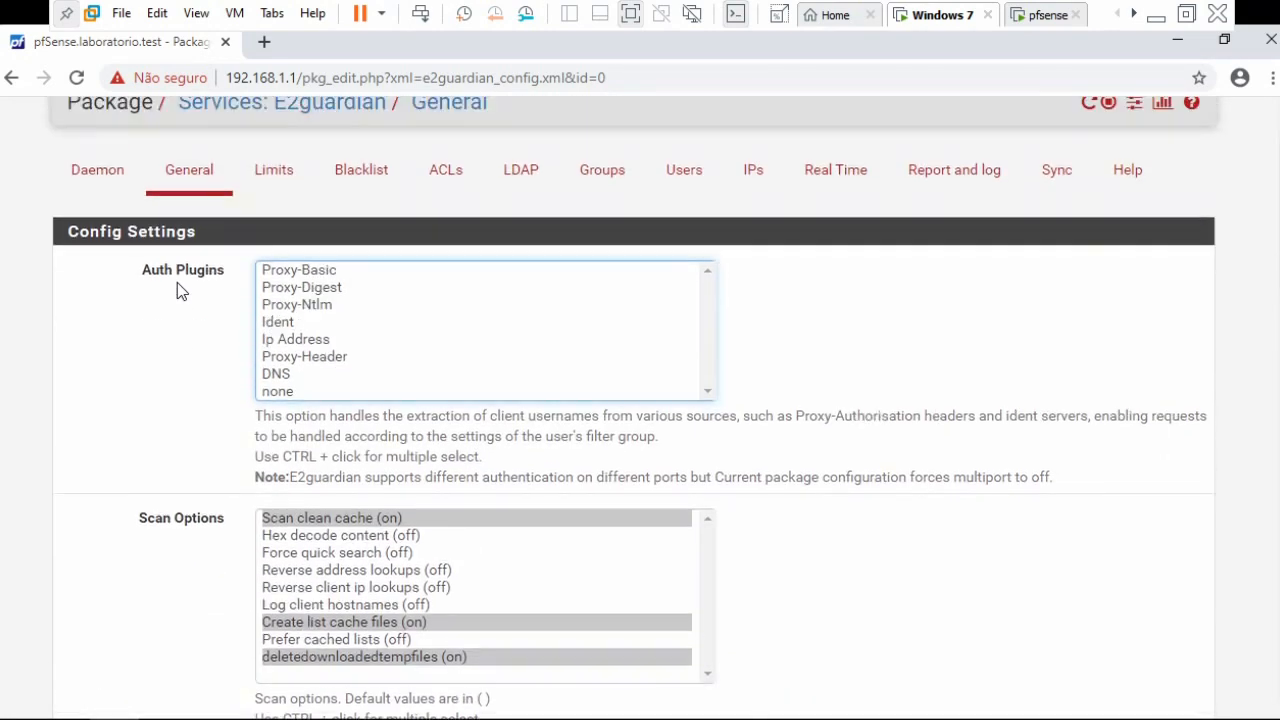
click(372, 186)
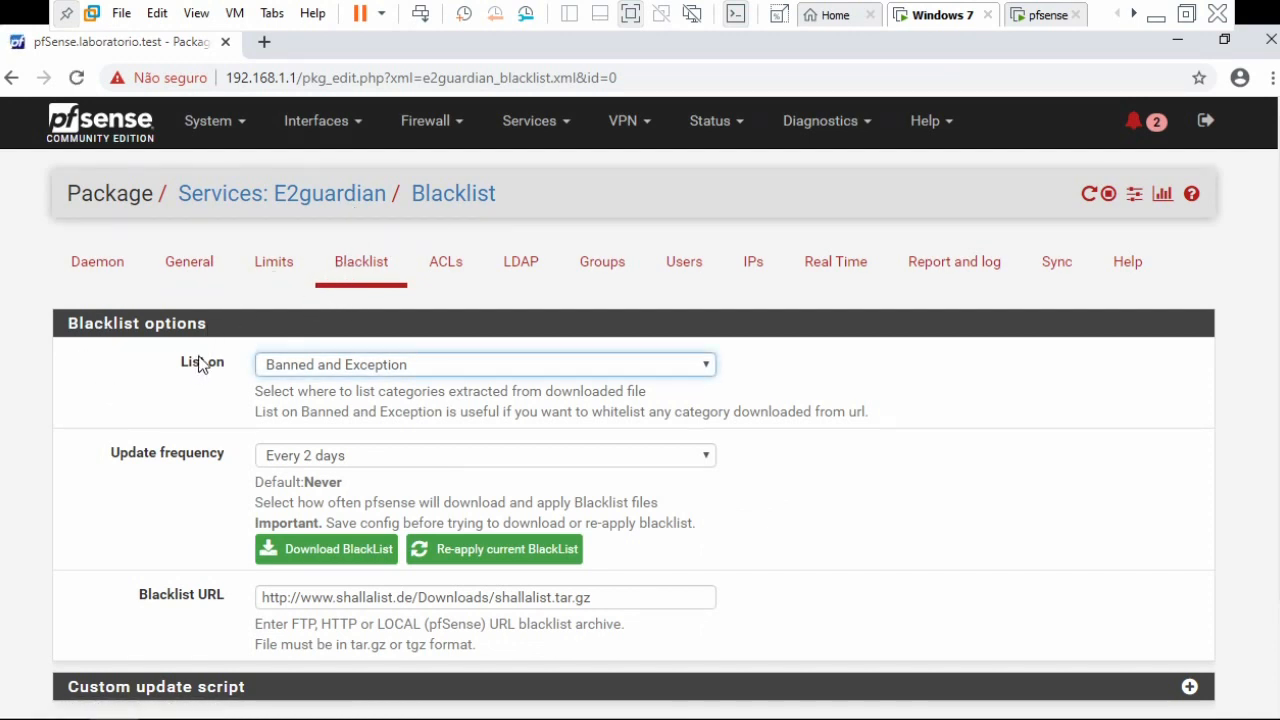
scroll(200, 363, down, 1)
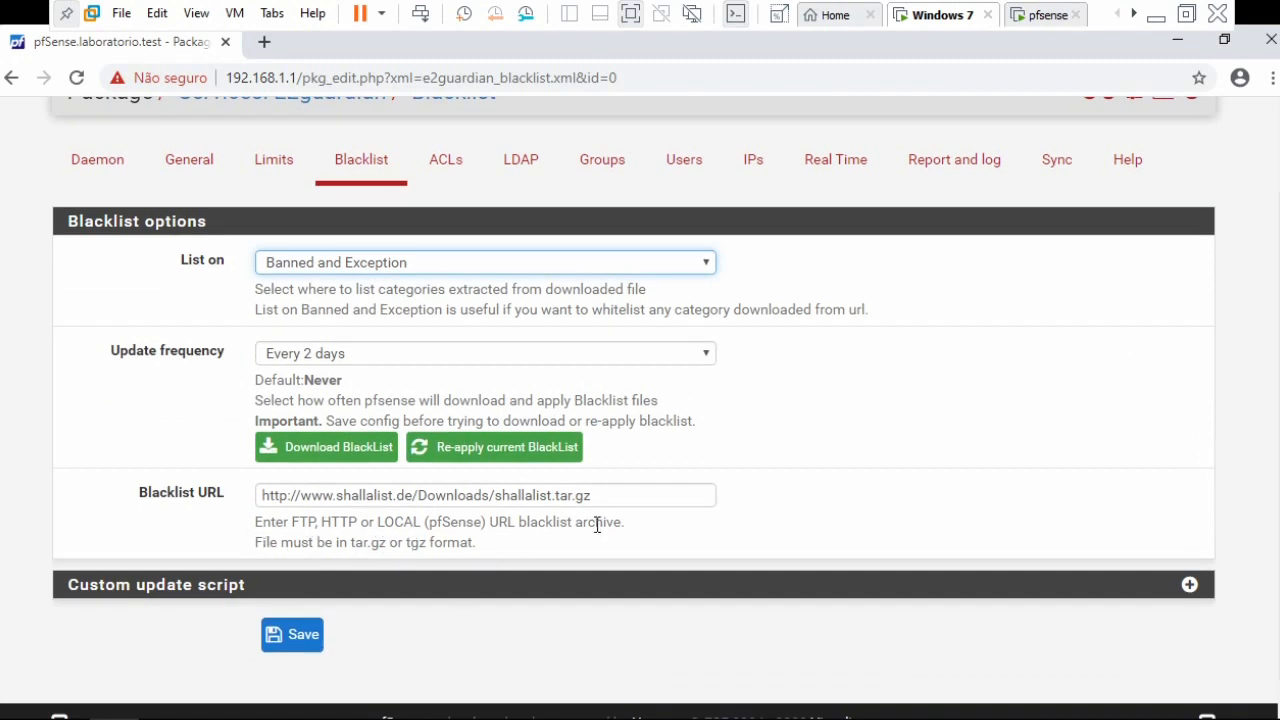
drag(632, 498, 252, 494)
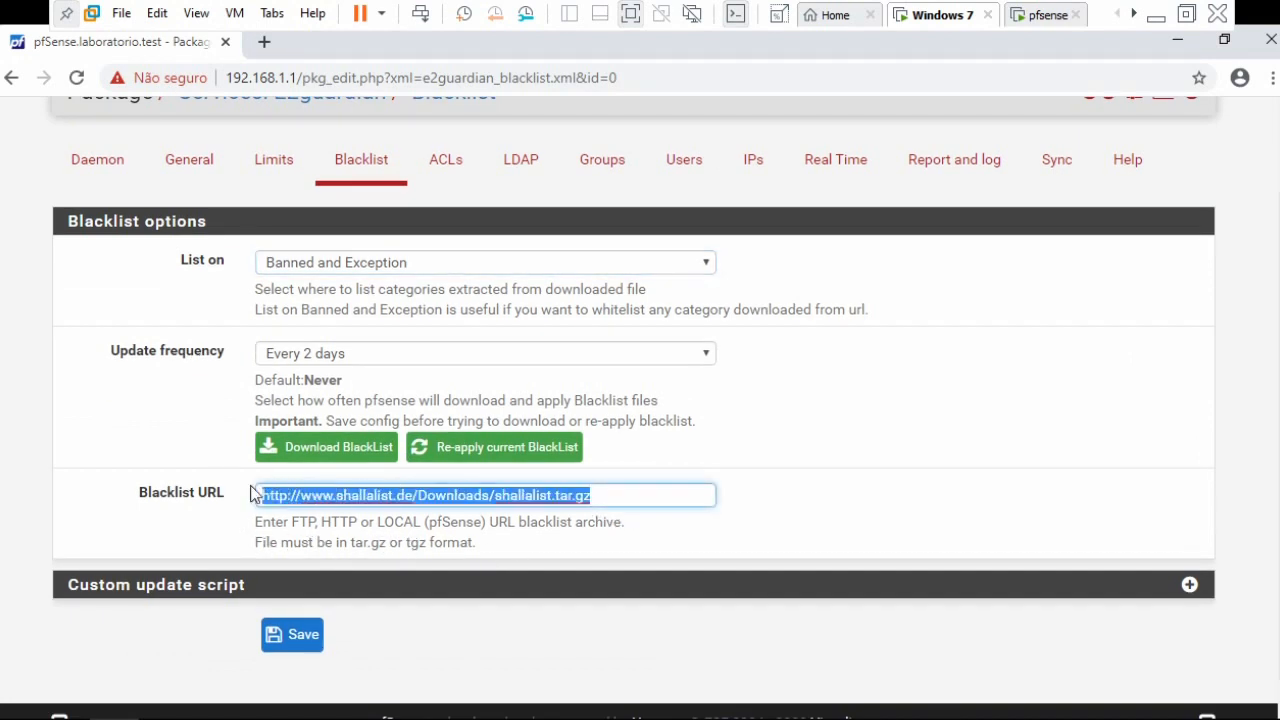
click(629, 500)
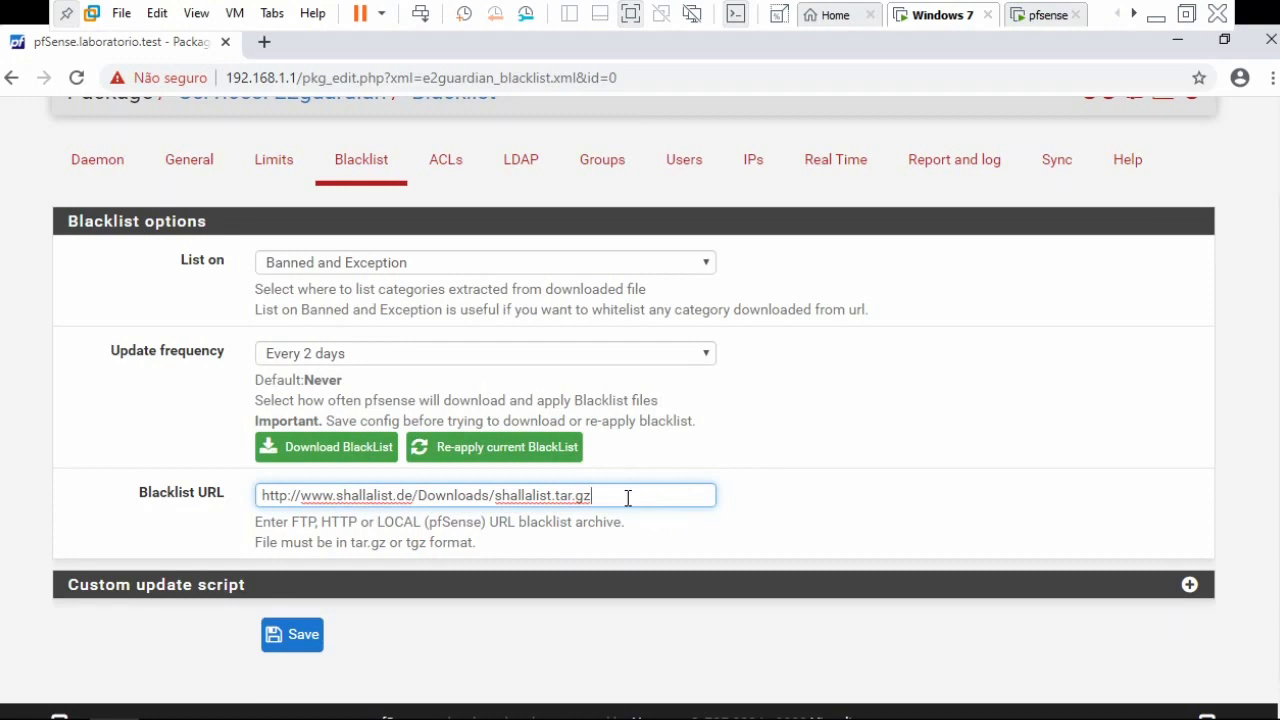
drag(651, 495, 241, 497)
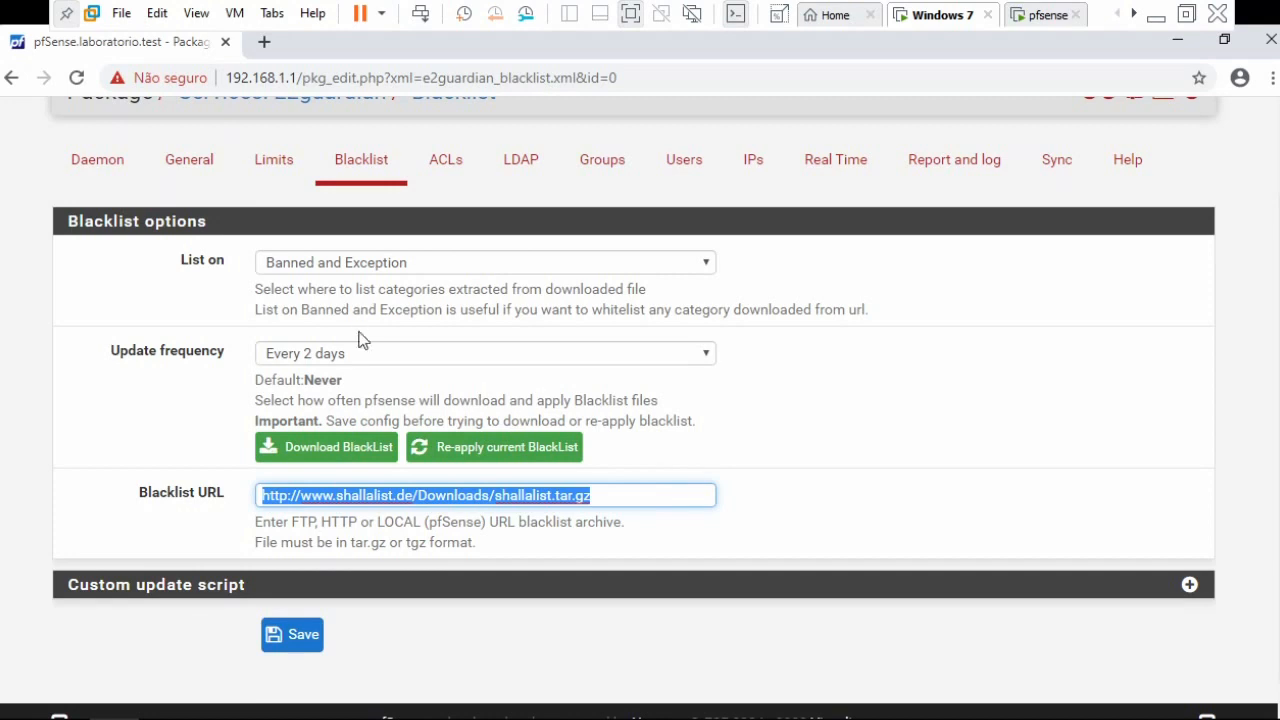
- Check the available update frequencies for the blacklist and save the blacklist options
click(286, 355)
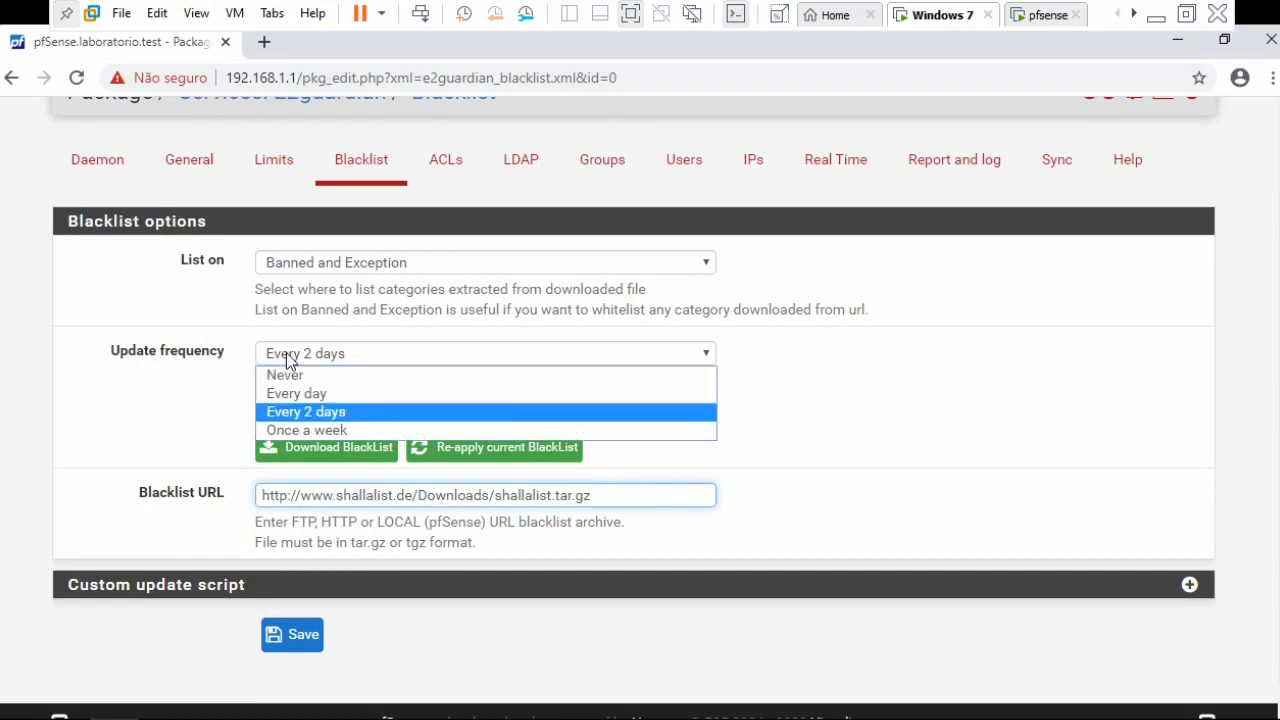
click(209, 354)
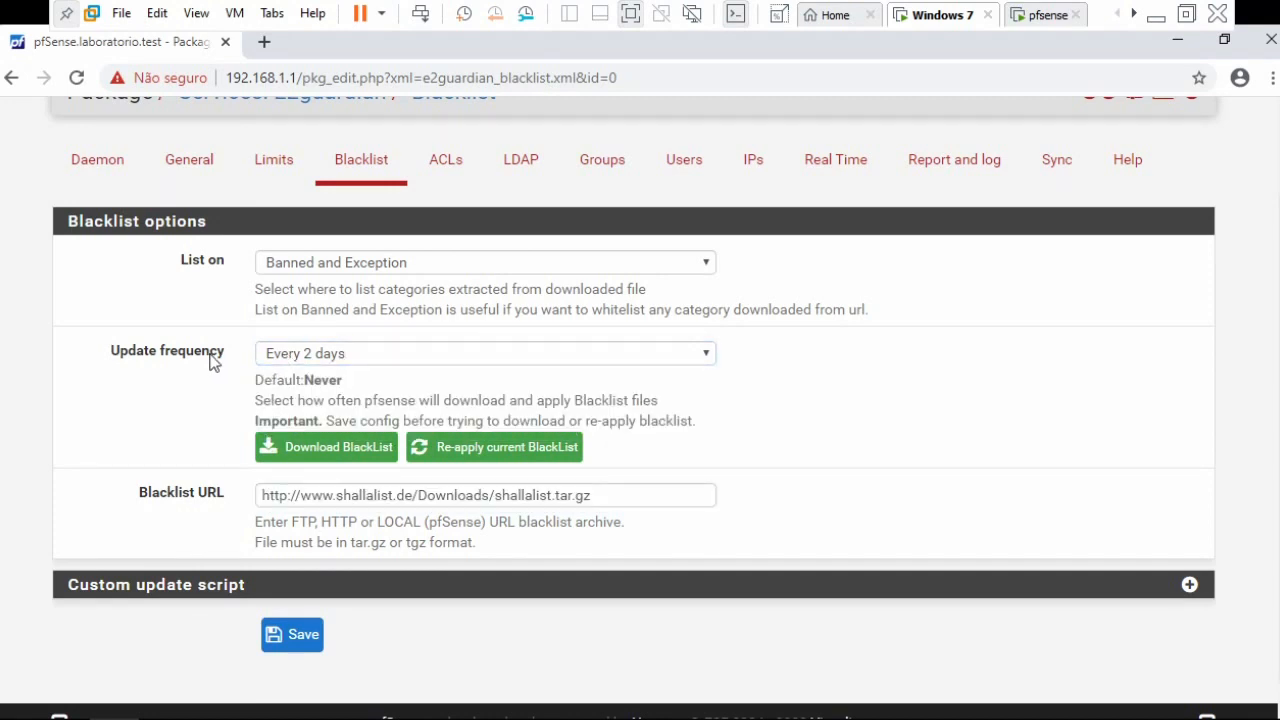
click(284, 635)
scroll(457, 603, down, 1)
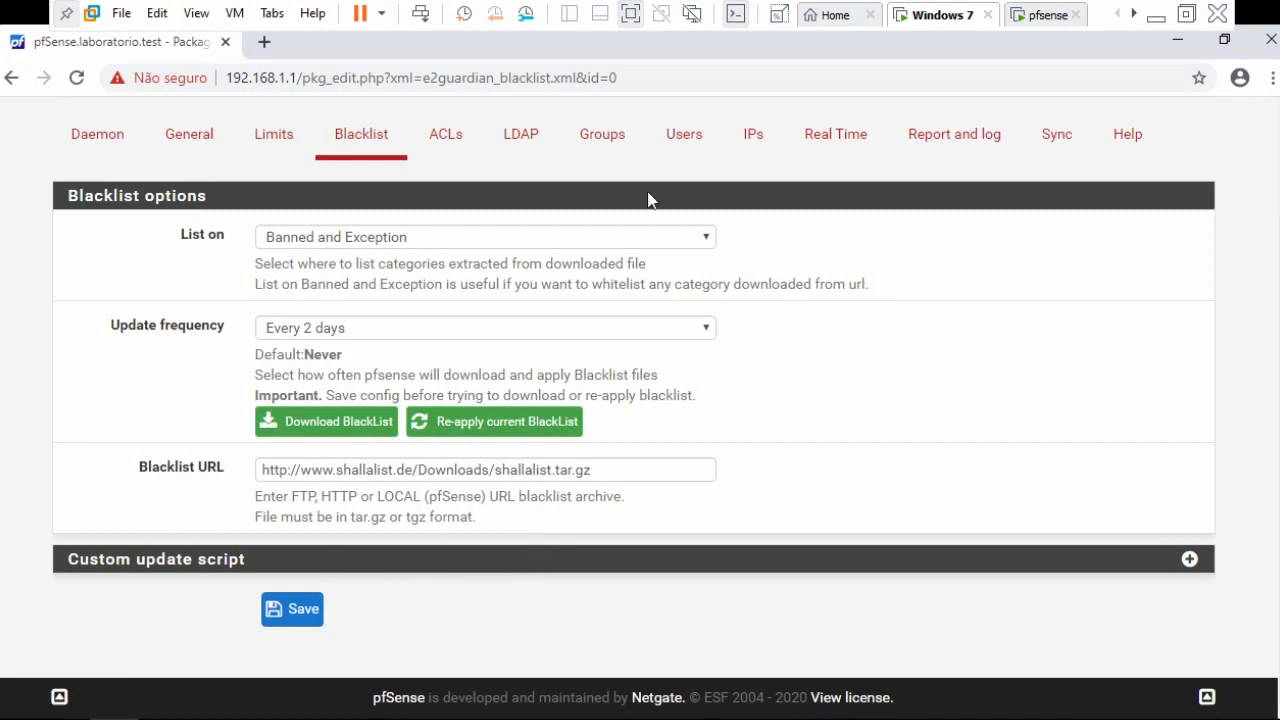
- Open the Default site list in the ACLs for editing, review its name and description, and keep its schedule at Always active
click(440, 131)
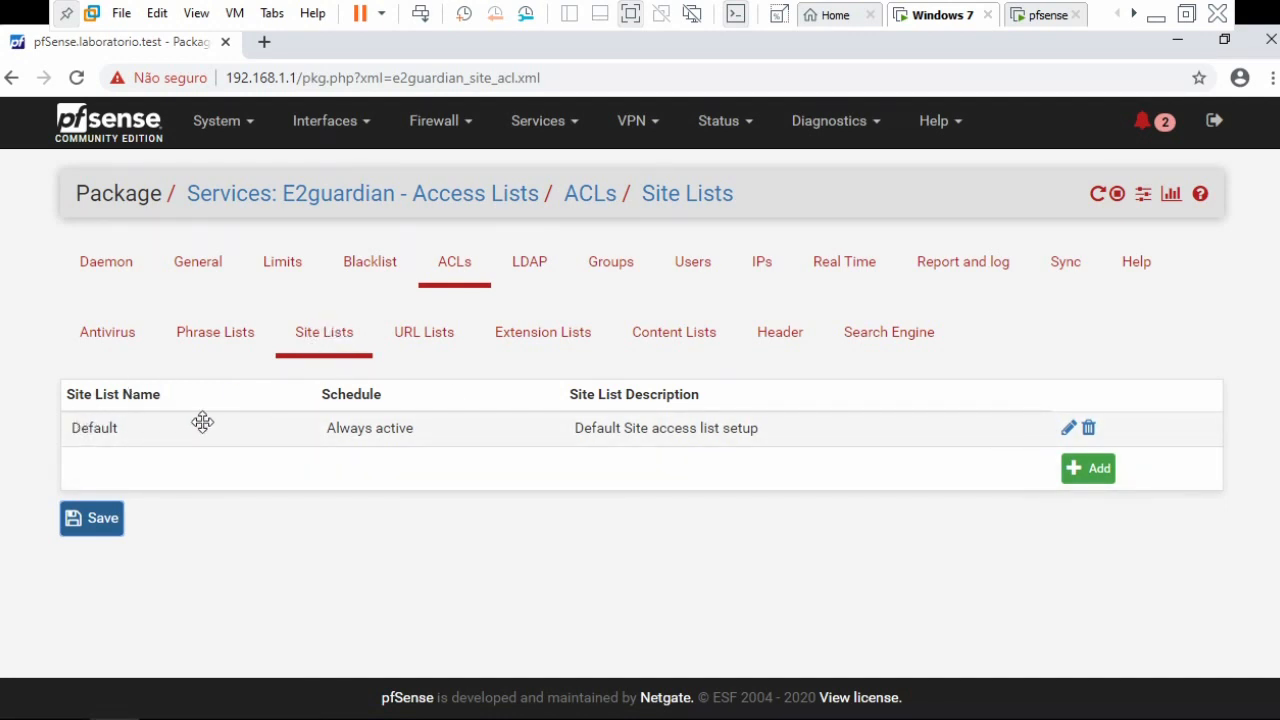
click(1069, 429)
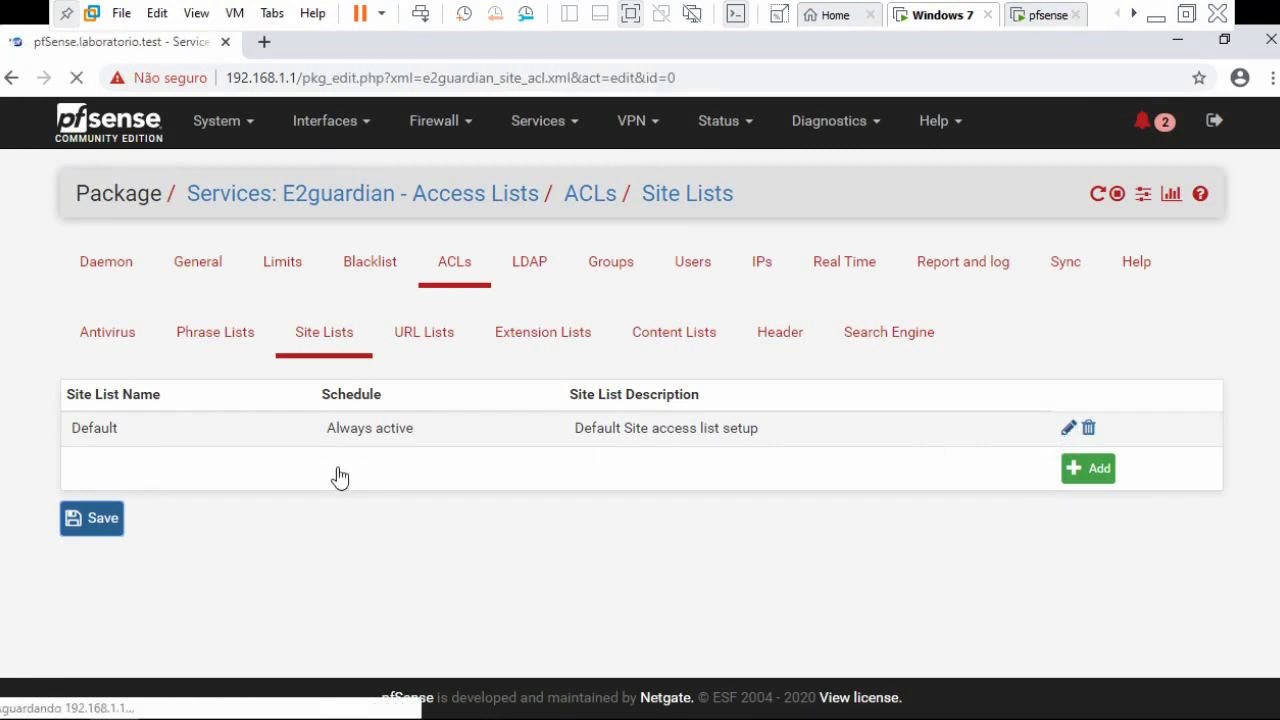
scroll(430, 469, down, 1)
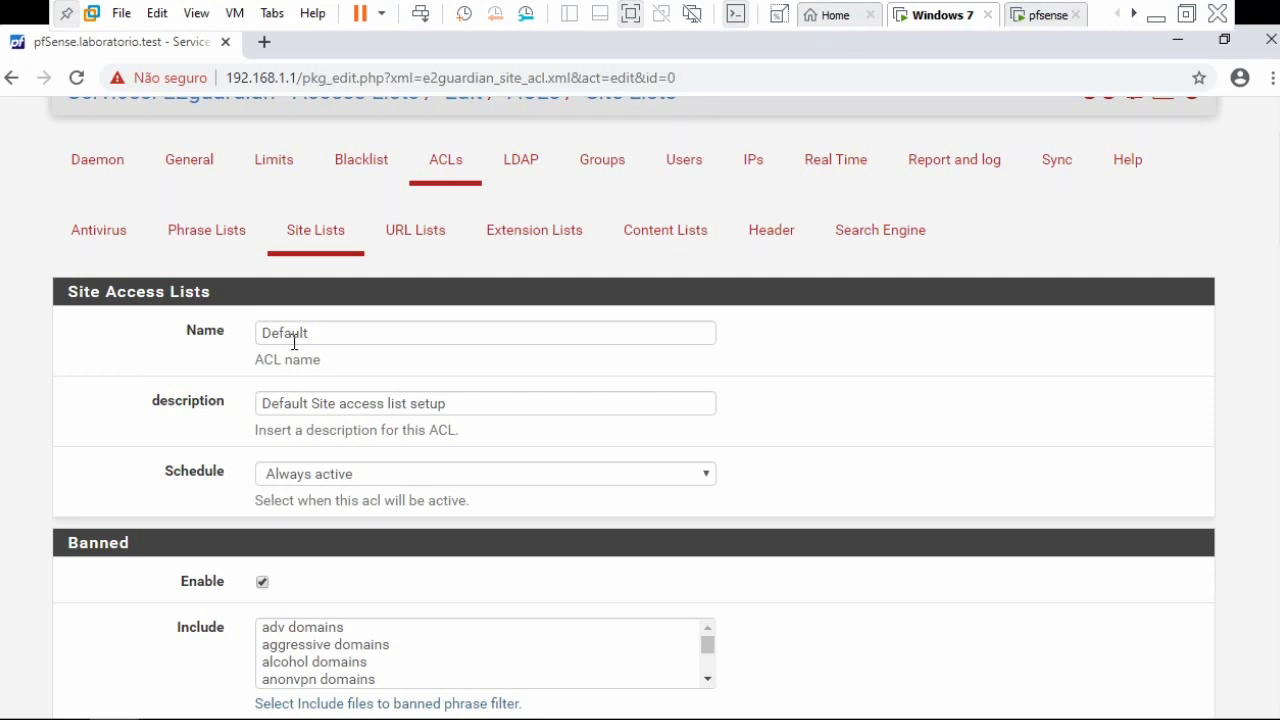
double_click(326, 333)
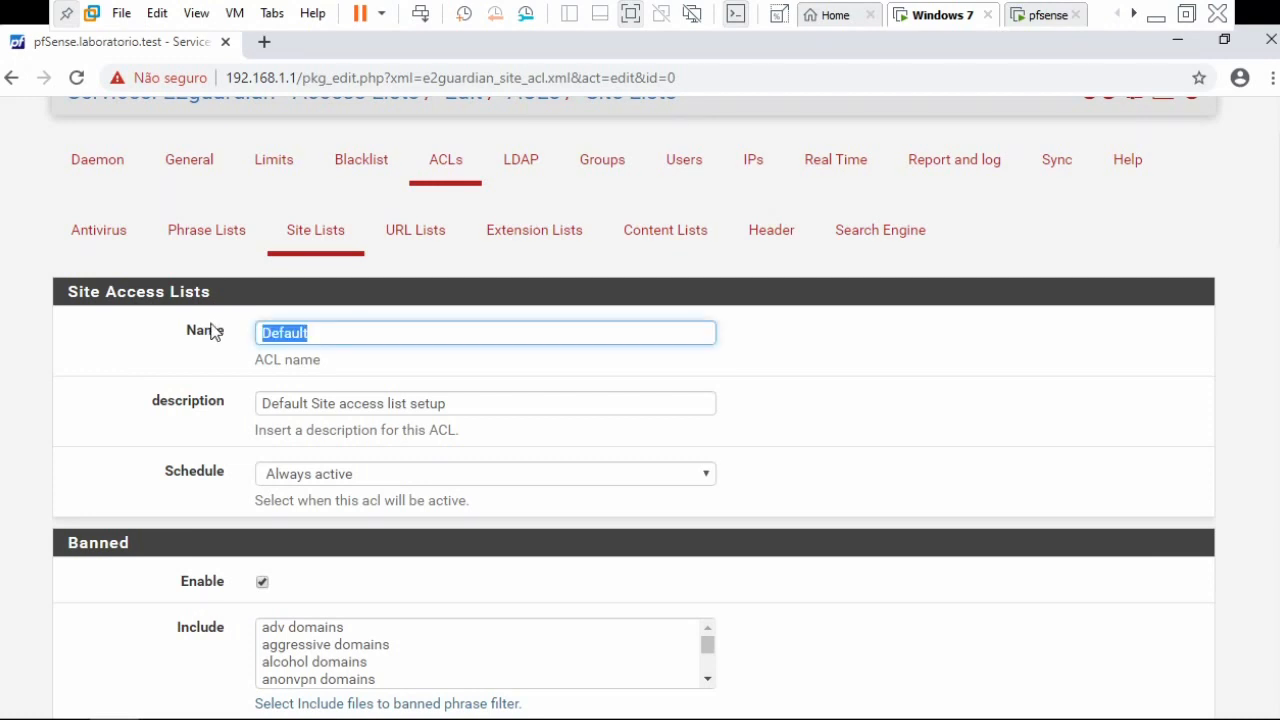
click(90, 404)
scroll(110, 398, down, 1)
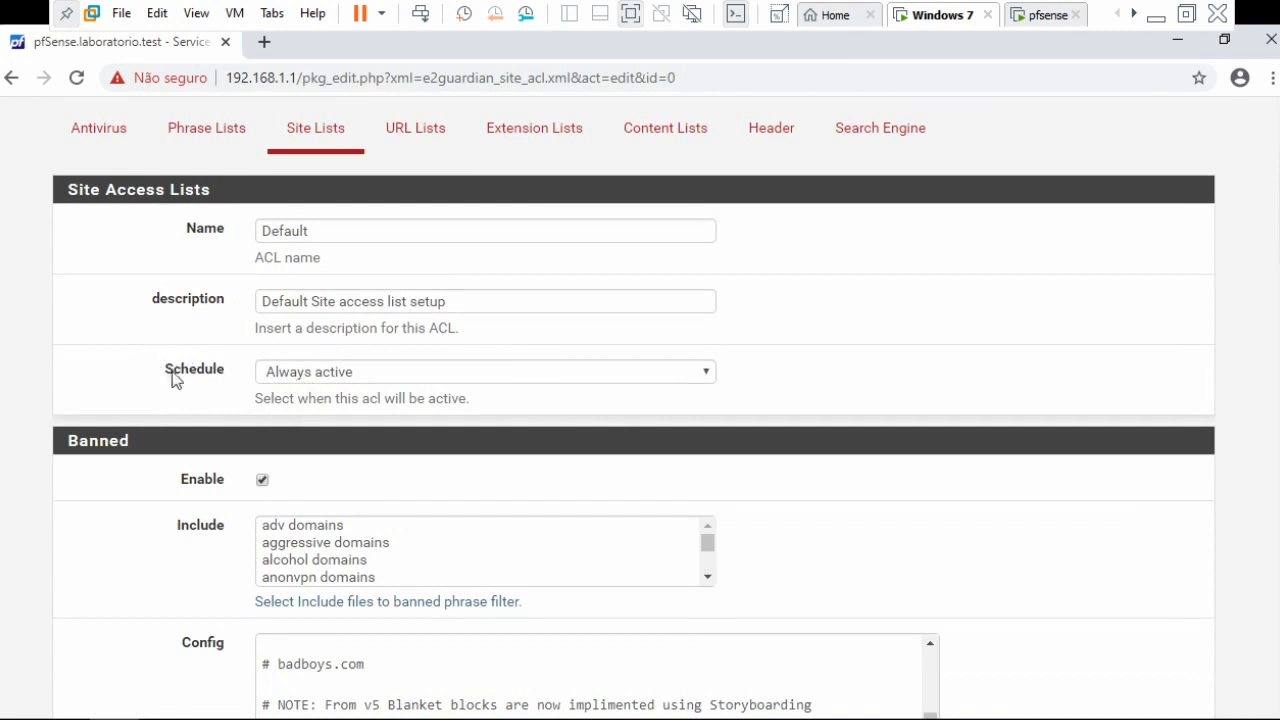
click(336, 375)
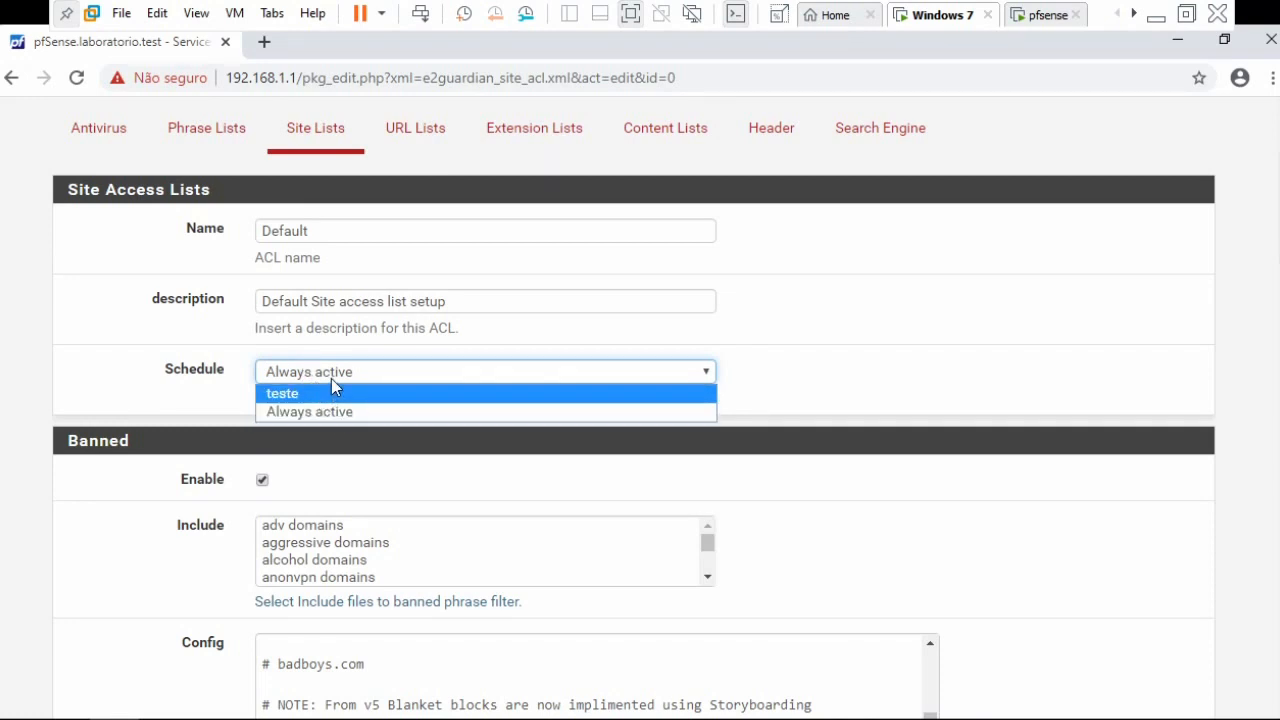
click(276, 413)
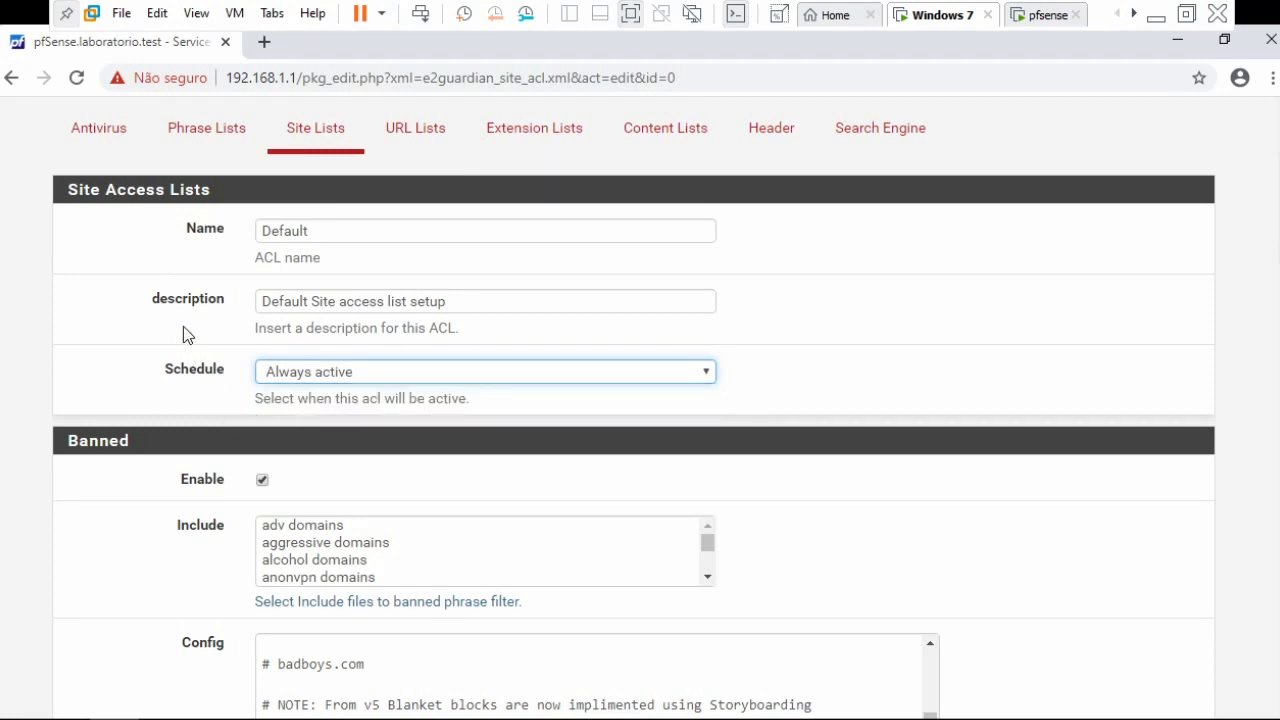
- Browse the categories to include in the Banned section and choose movies domains
scroll(73, 305, down, 1)
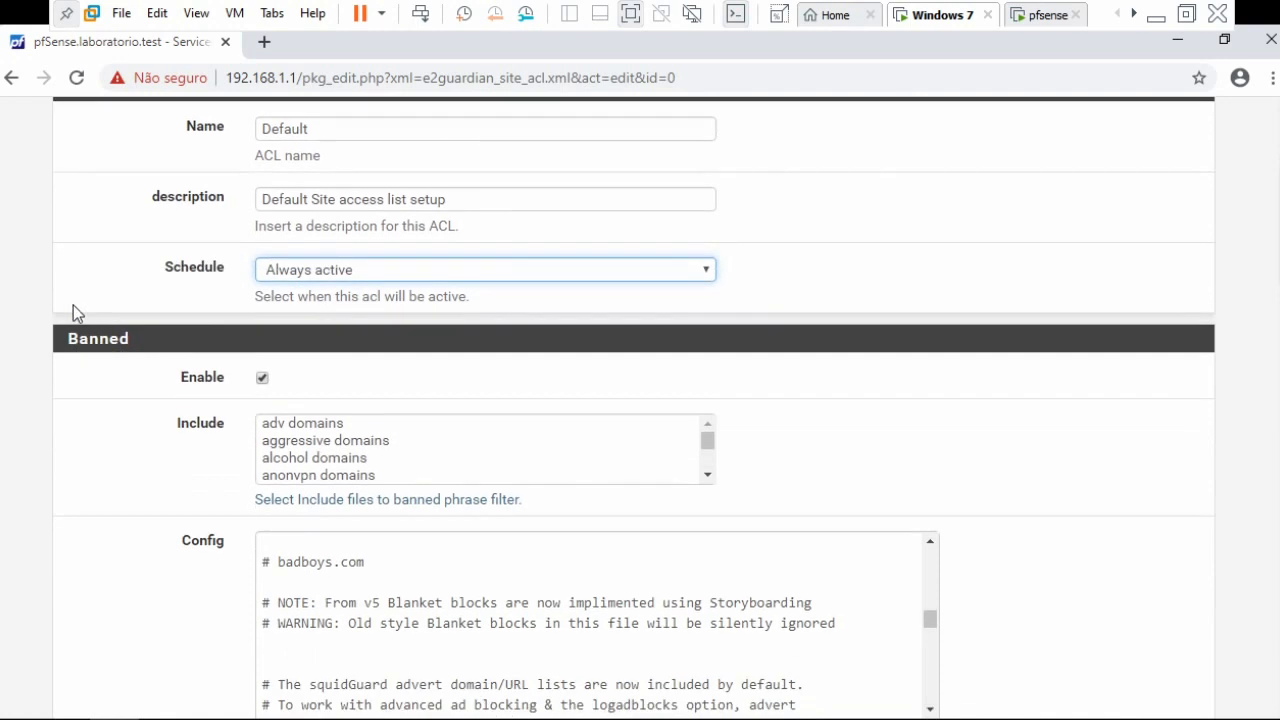
scroll(100, 337, down, 2)
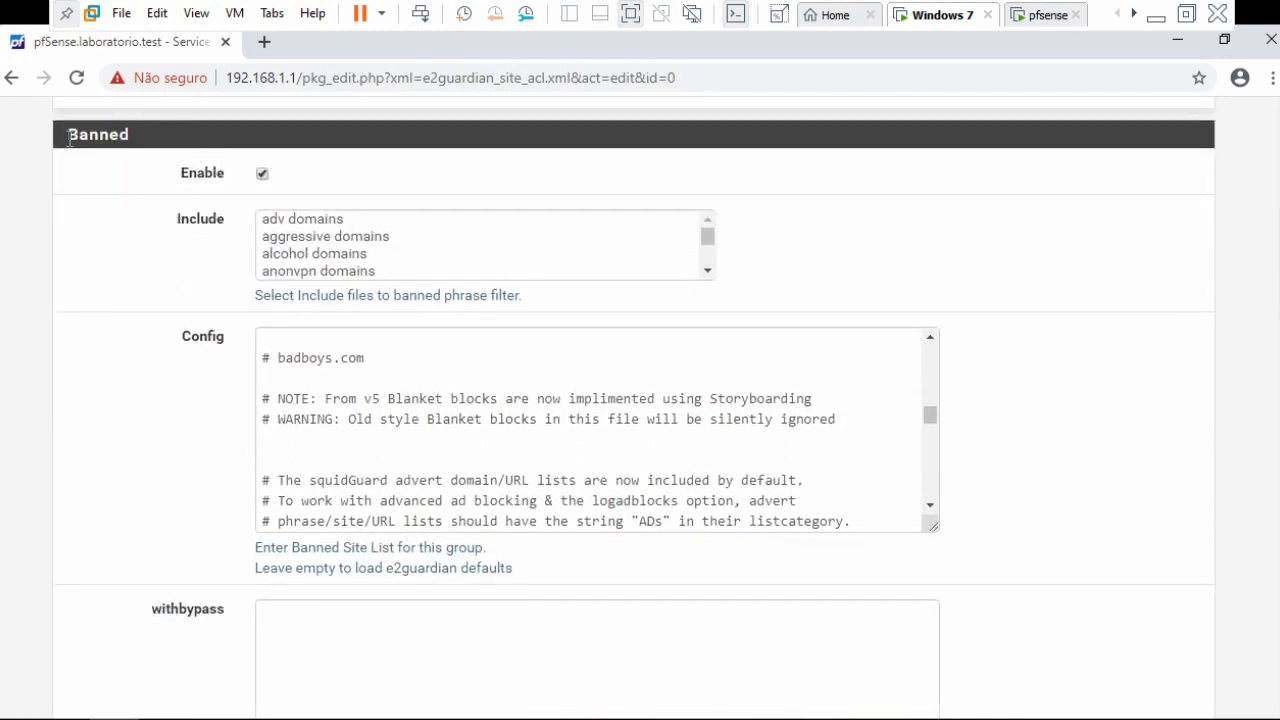
drag(68, 137, 148, 140)
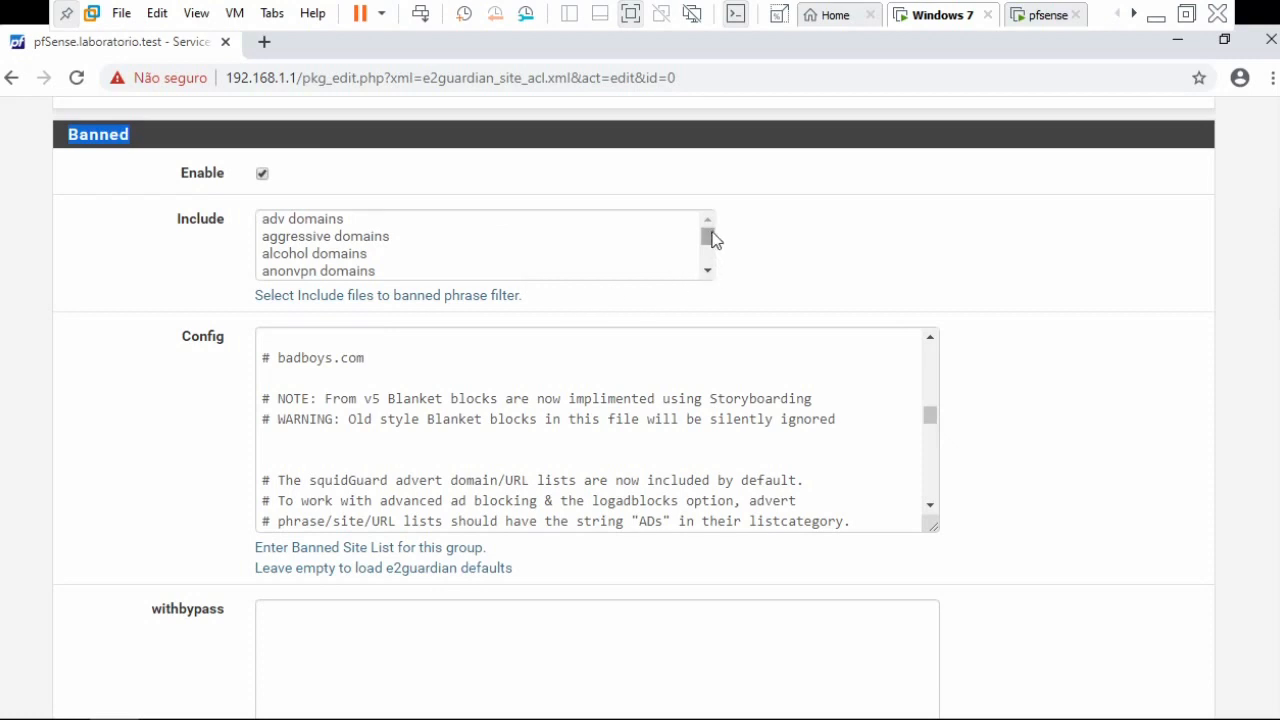
mouse_move(712, 240)
mouse_down()
mouse_move(711, 257)
mouse_move(709, 220)
mouse_up()
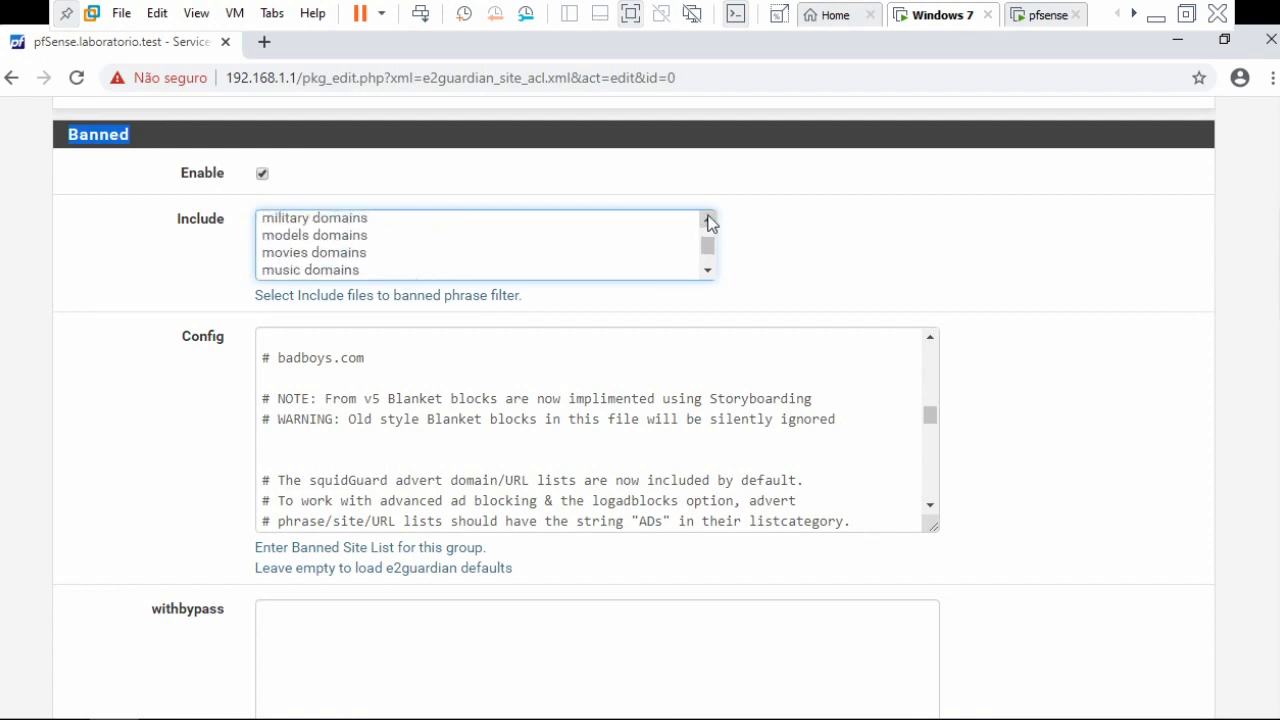
click(410, 253)
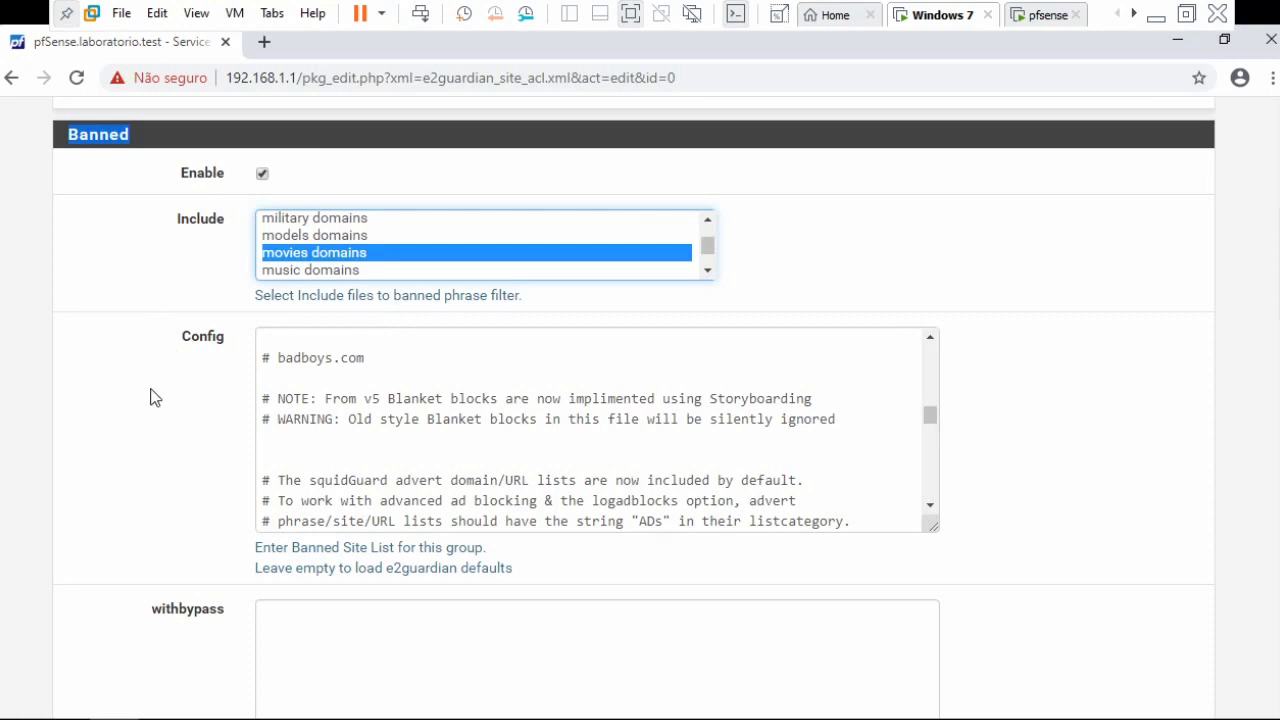
click(206, 266)
click(316, 254)
- Add uol.com.br beneath the badboys.com example in the Banned section's site configuration
drag(929, 415, 931, 329)
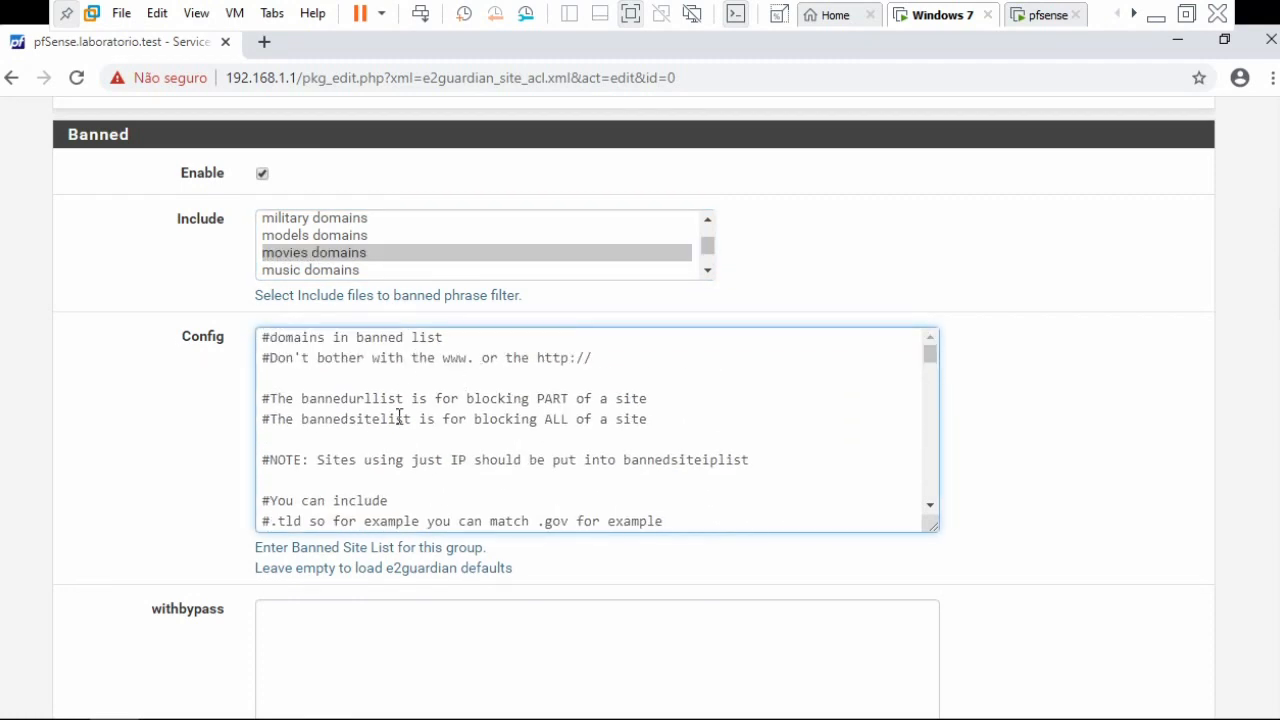
drag(932, 349, 942, 410)
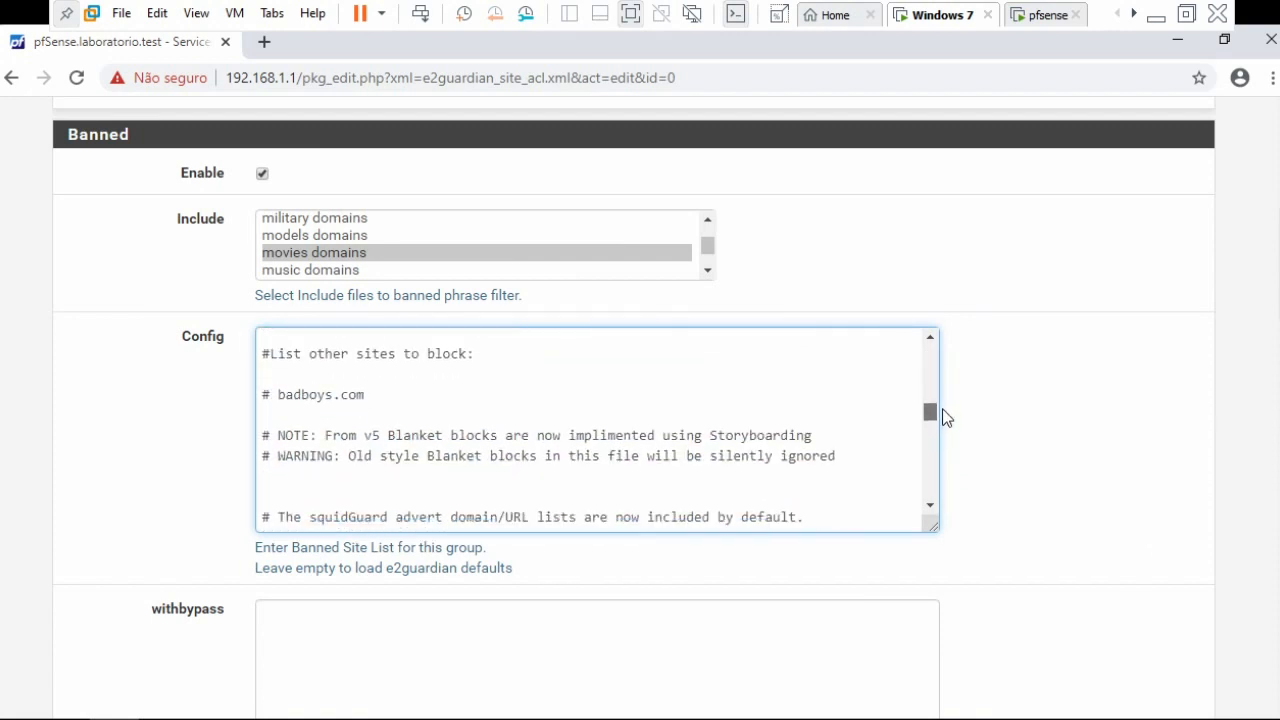
click(310, 410)
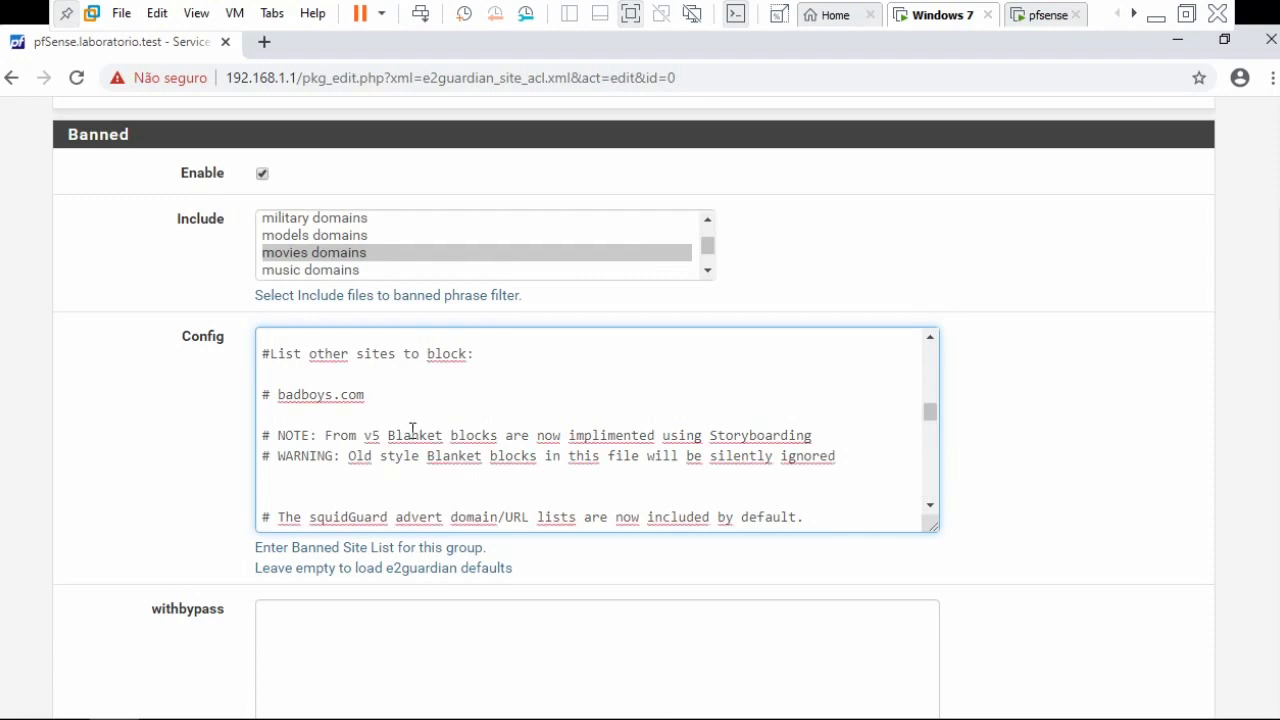
text(uol.com.br)
scroll(412, 430, down, 1)
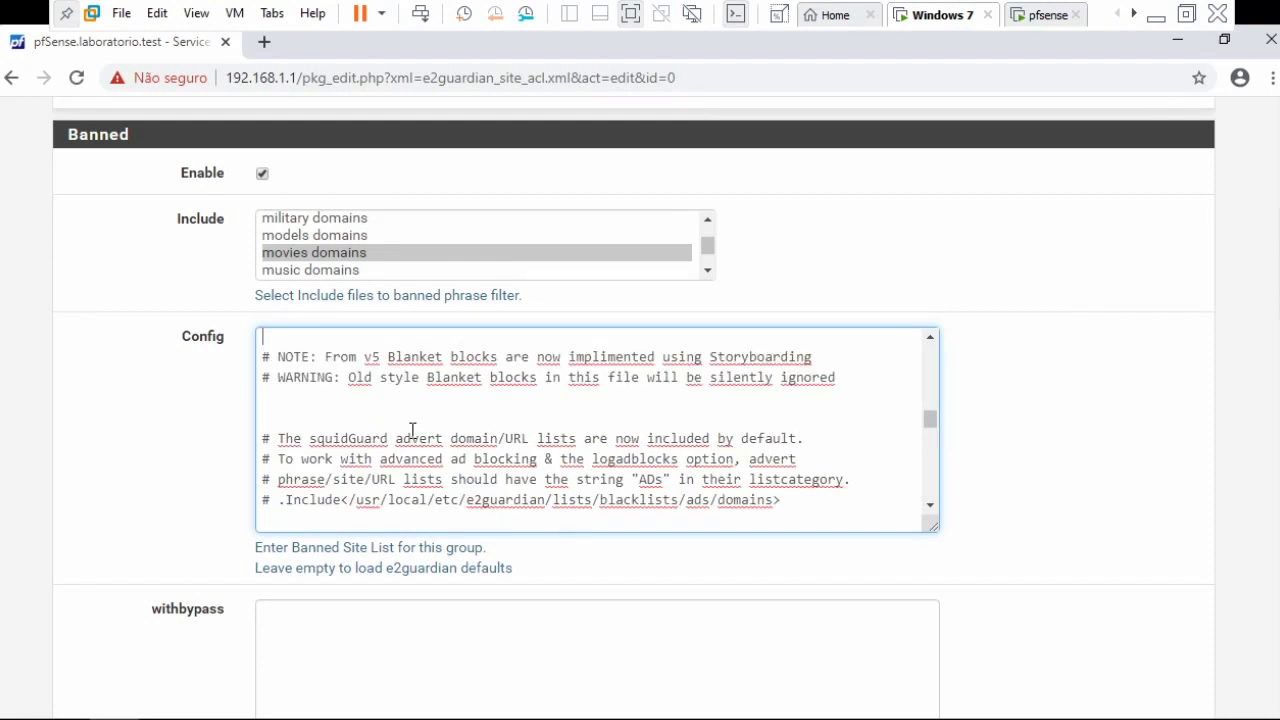
scroll(928, 333, up, 1)
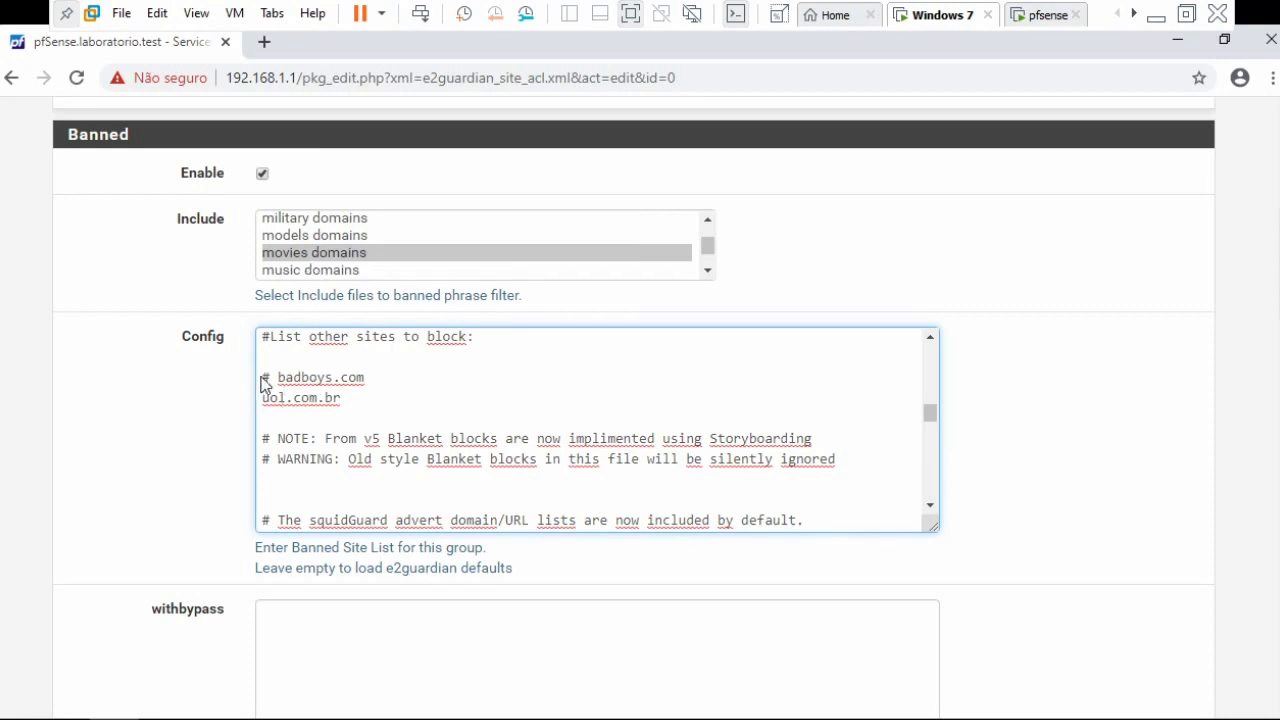
click(374, 412)
drag(362, 398, 258, 400)
click(189, 391)
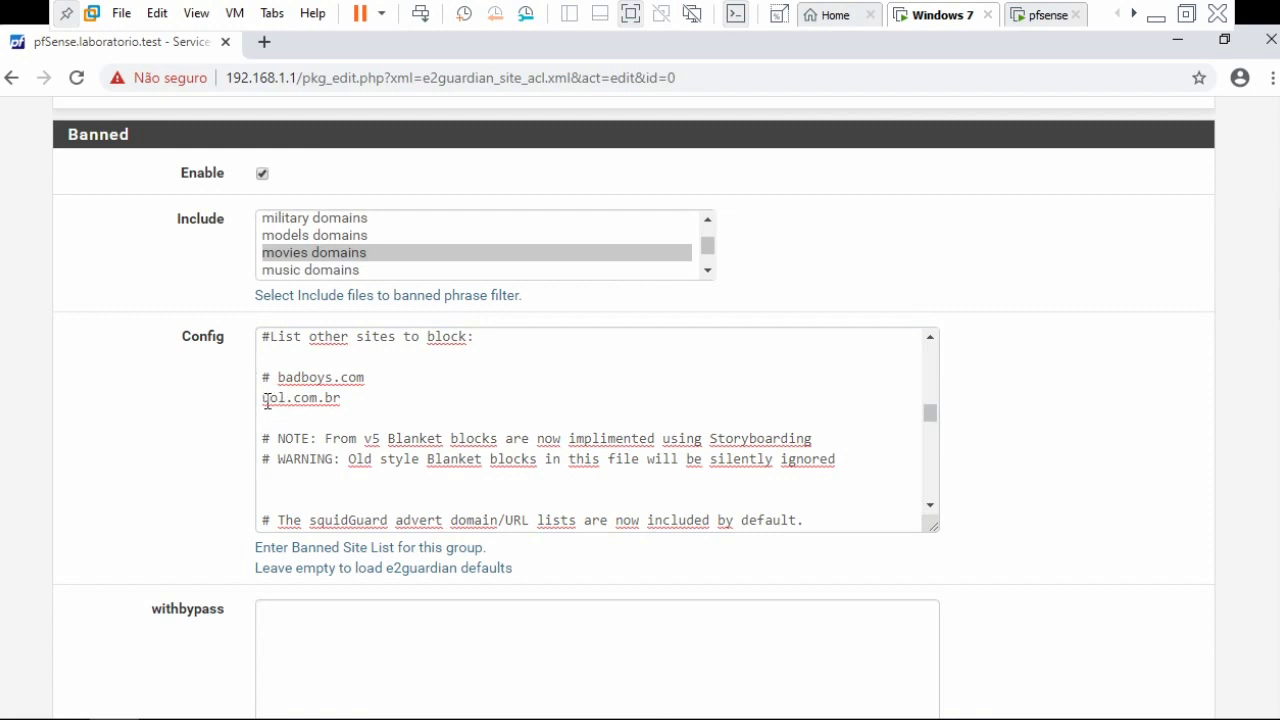
- Replace movies domains with socialnet domains as the included category of the Banned section
click(324, 253)
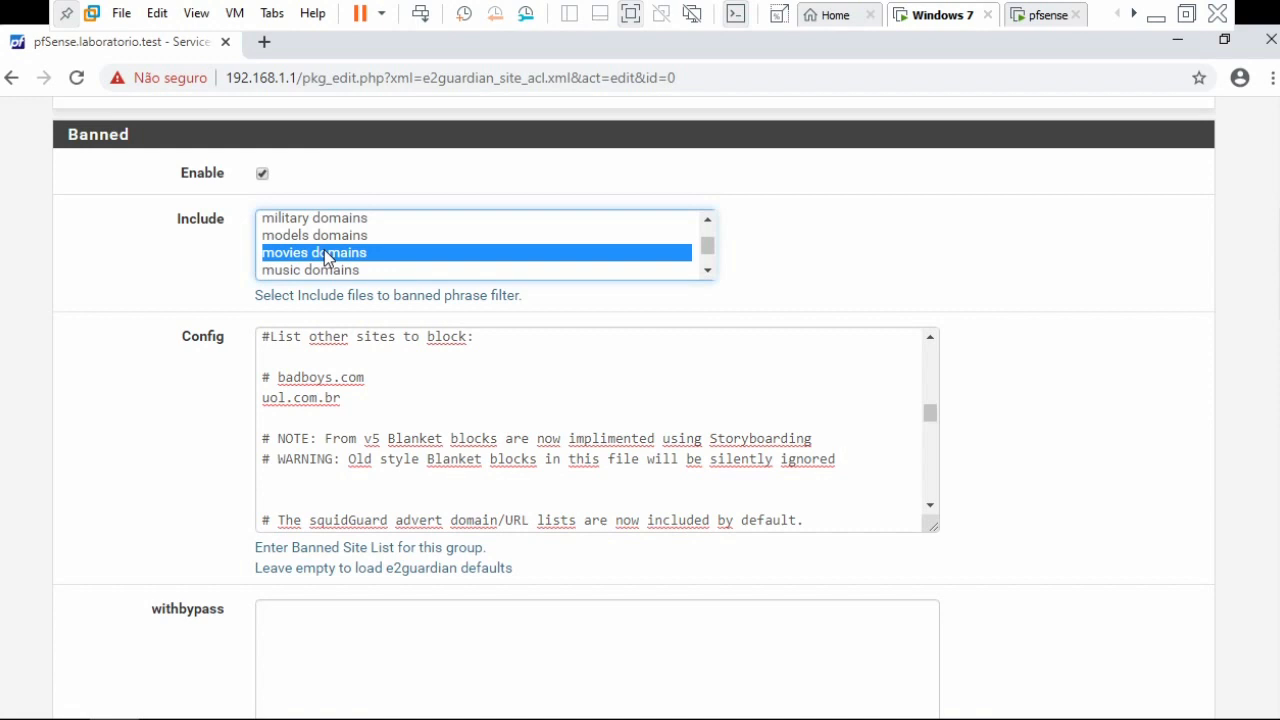
ctrl+click(325, 252)
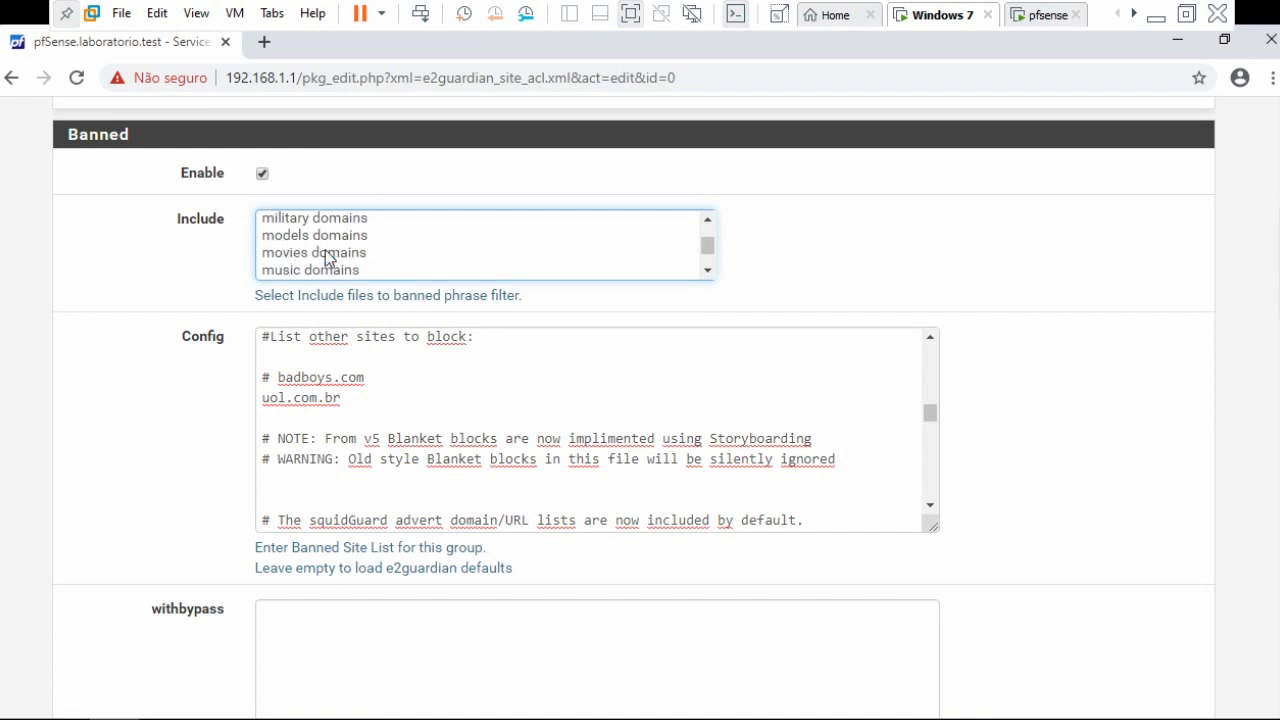
click(510, 253)
key(s)
click(707, 272)
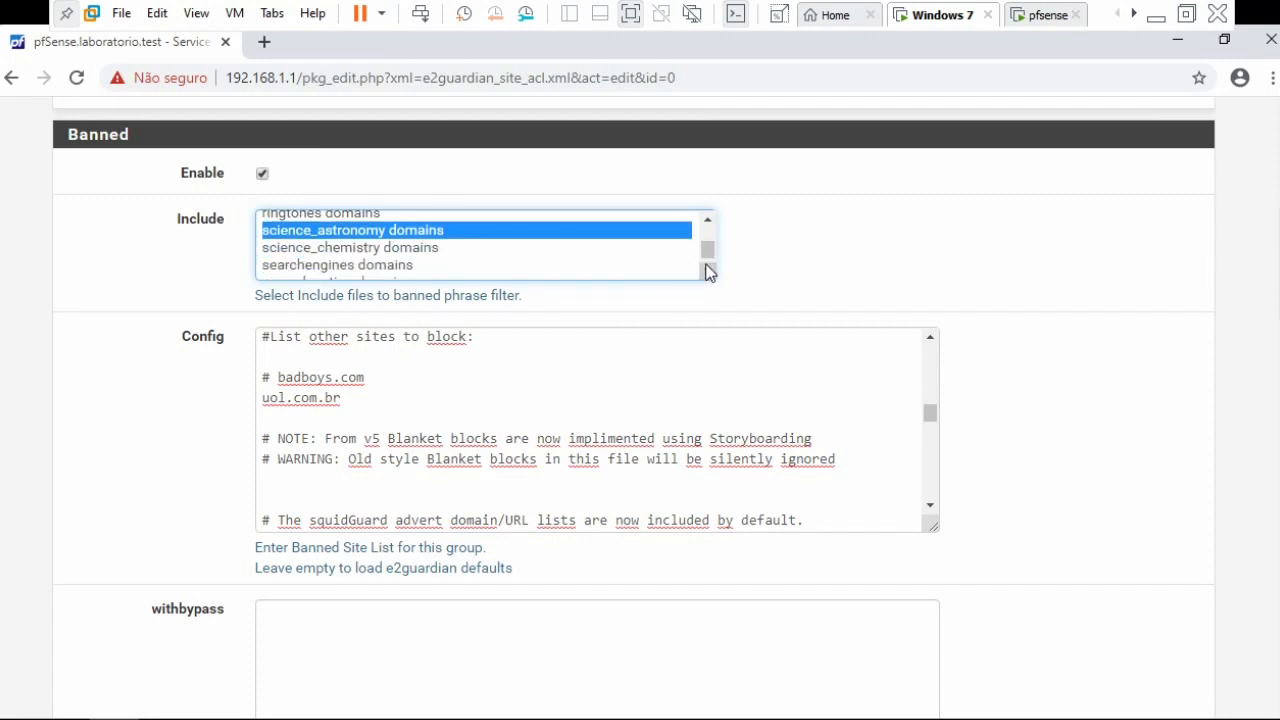
click(707, 272)
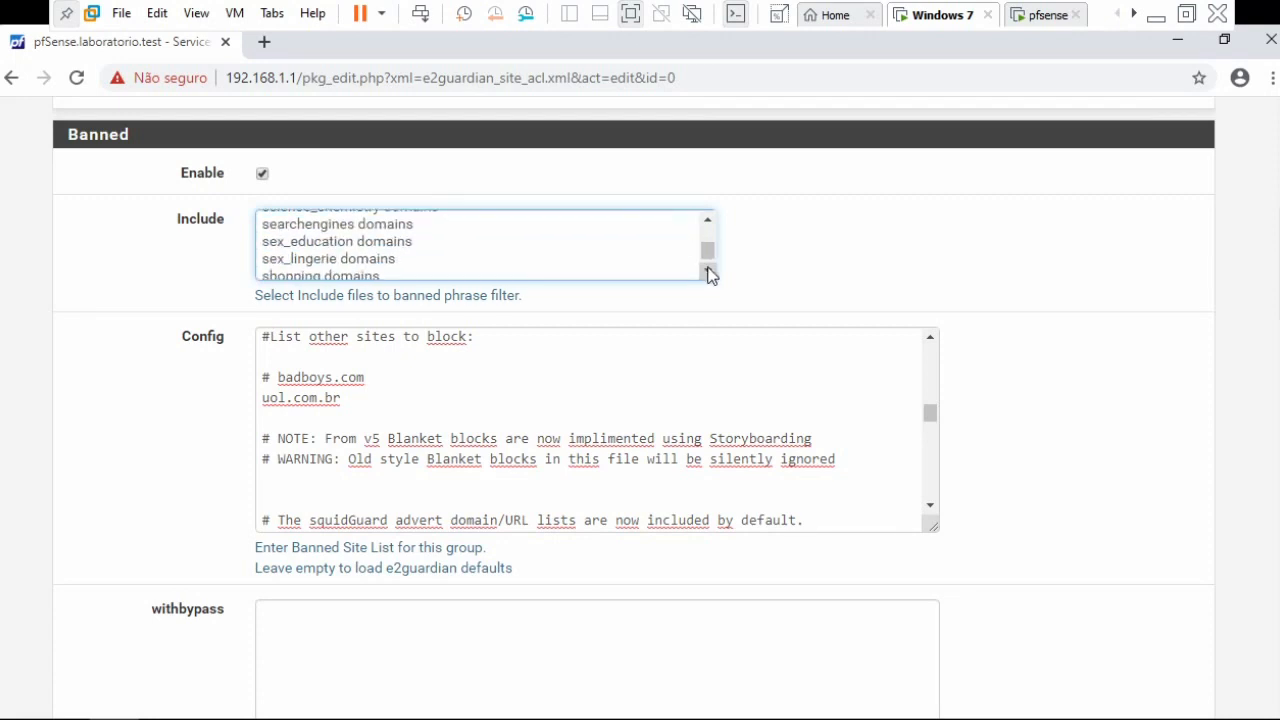
click(708, 272)
click(360, 256)
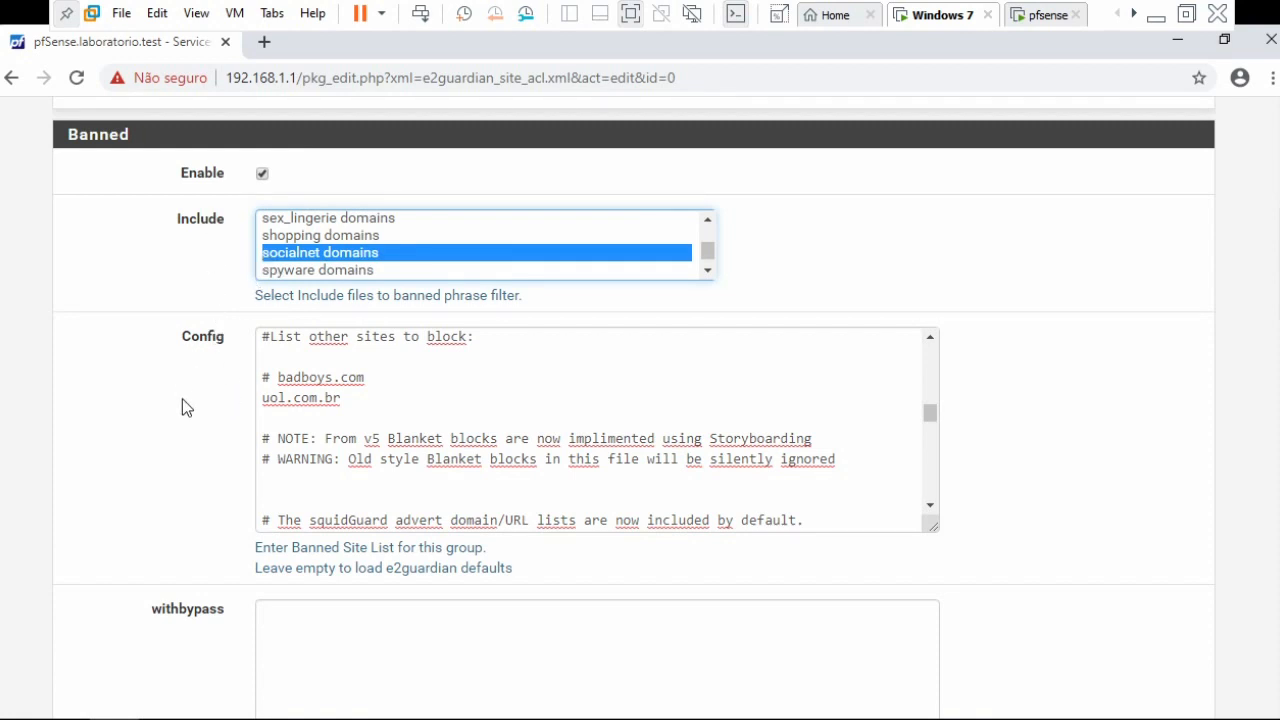
- Open facebook.com in a new browser tab to test access before saving the site list
scroll(193, 425, down, 9)
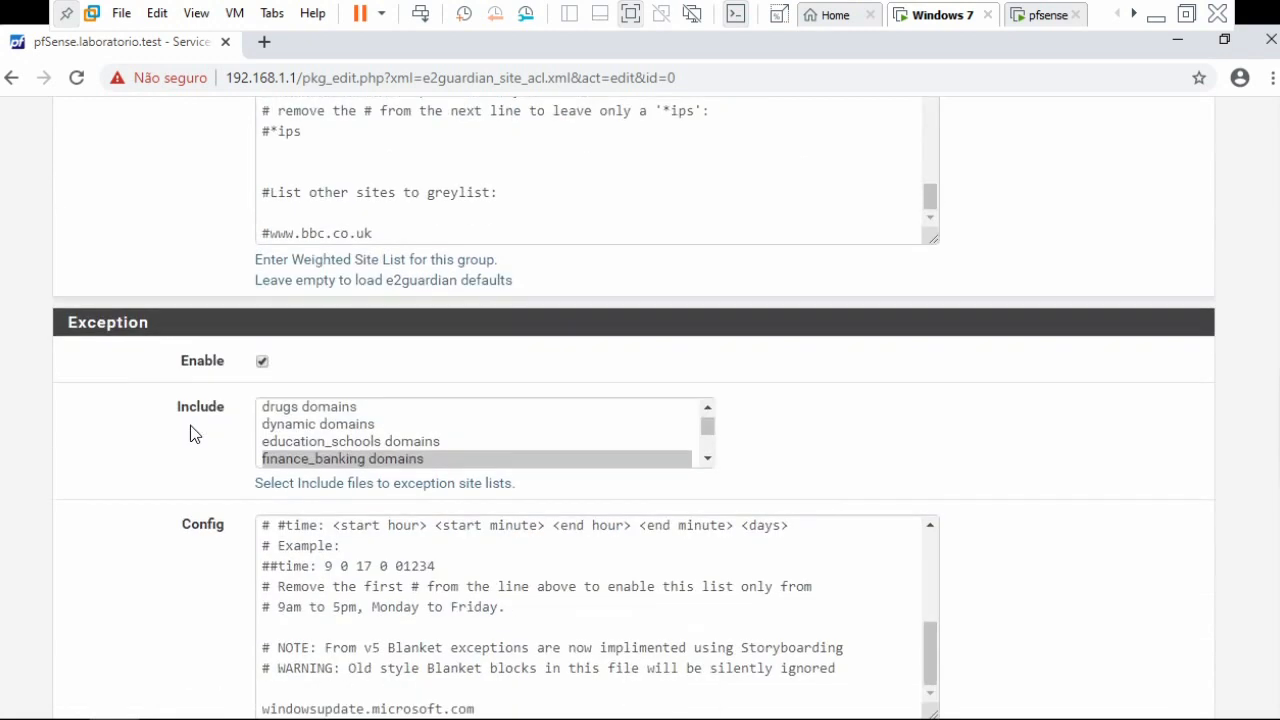
scroll(193, 432, down, 4)
click(264, 42)
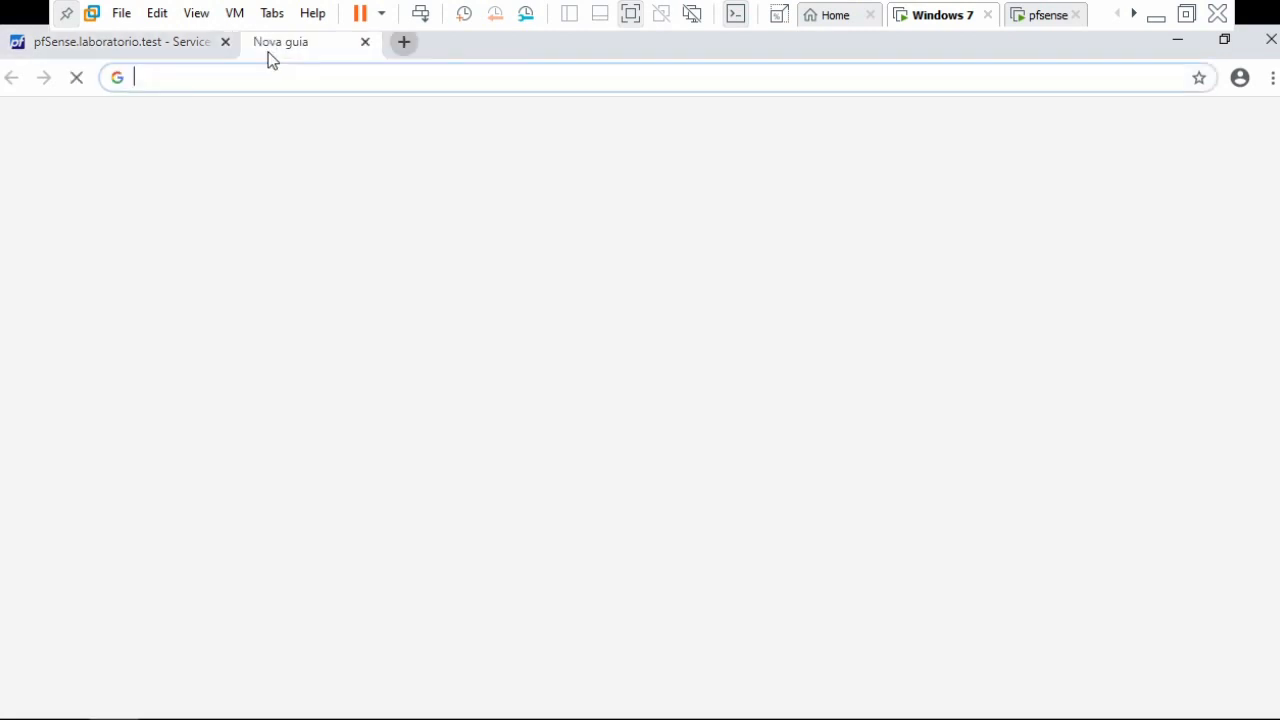
text(facebook.com)
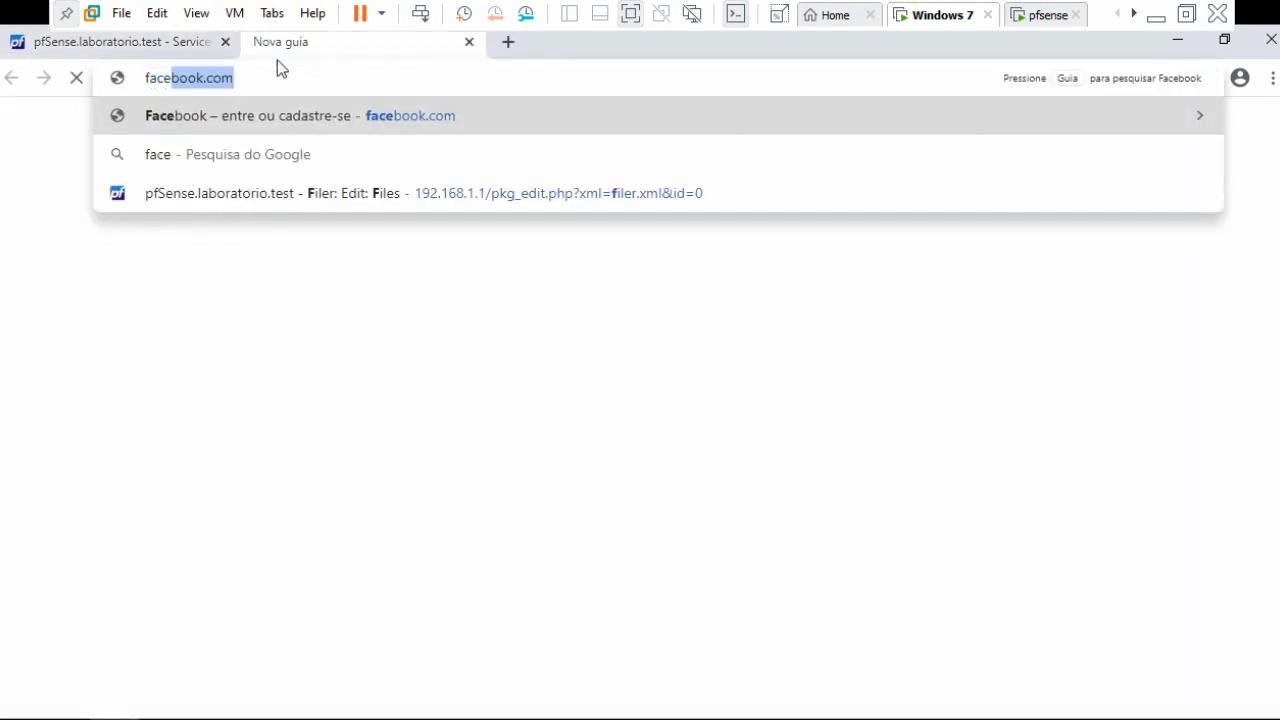
key(Return)
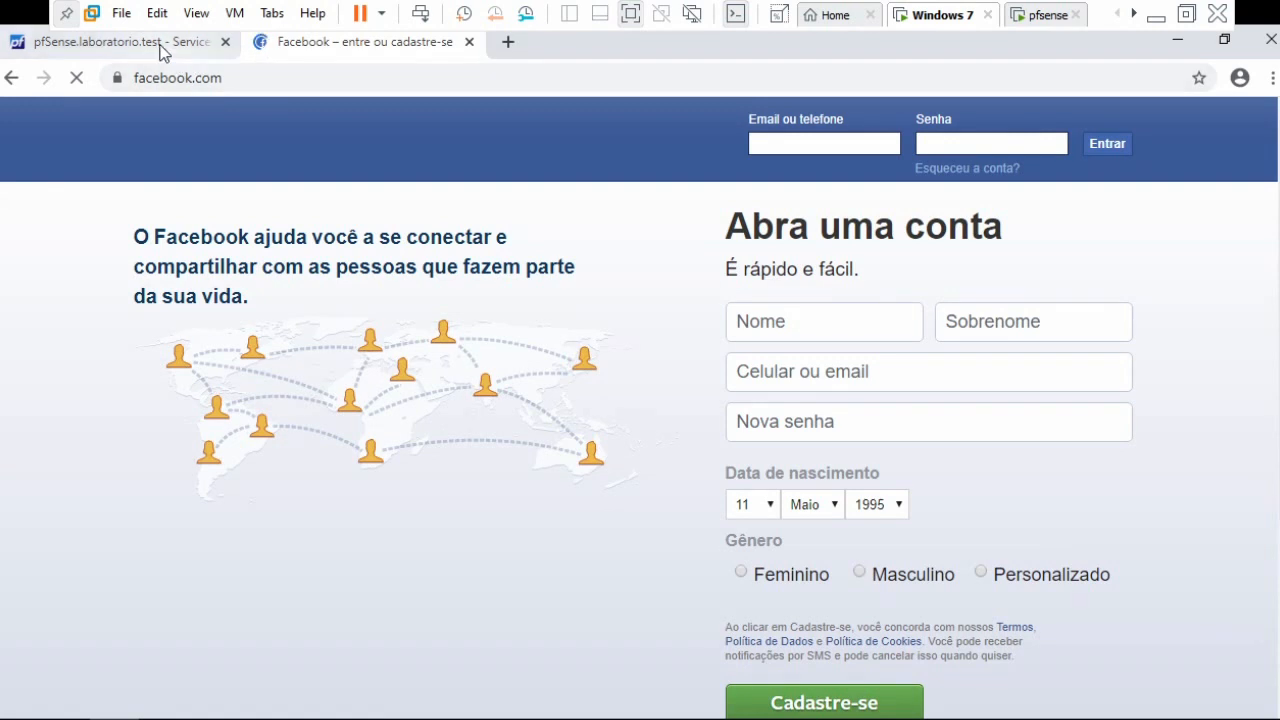
- Return to the pfSense page, save the Default site list and apply the E2guardian configuration changes
click(160, 46)
scroll(182, 205, up, 4)
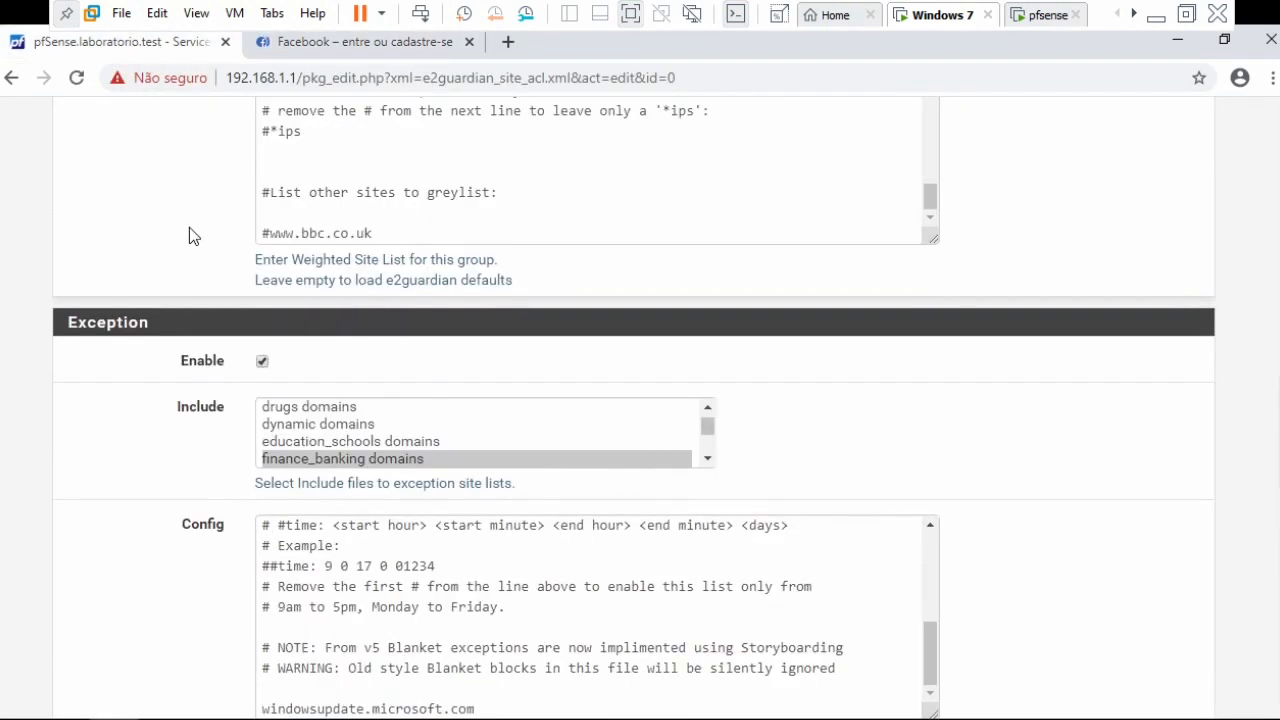
scroll(195, 238, down, 10)
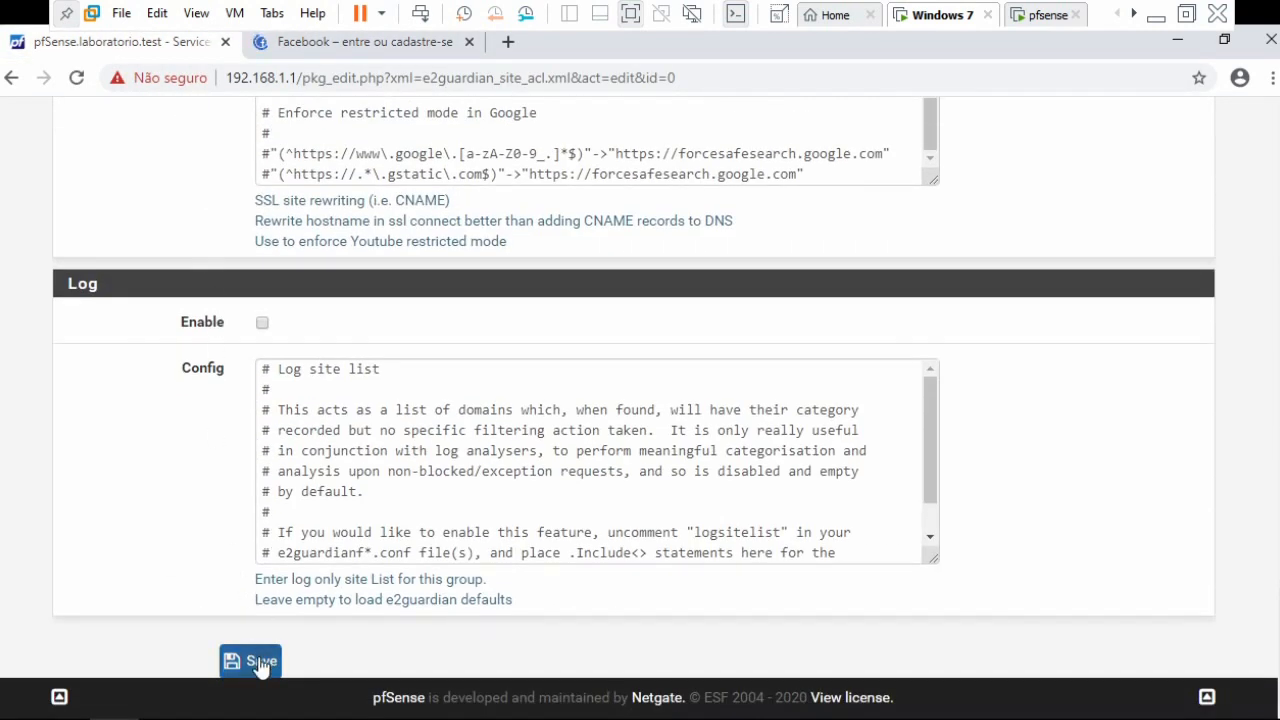
click(260, 665)
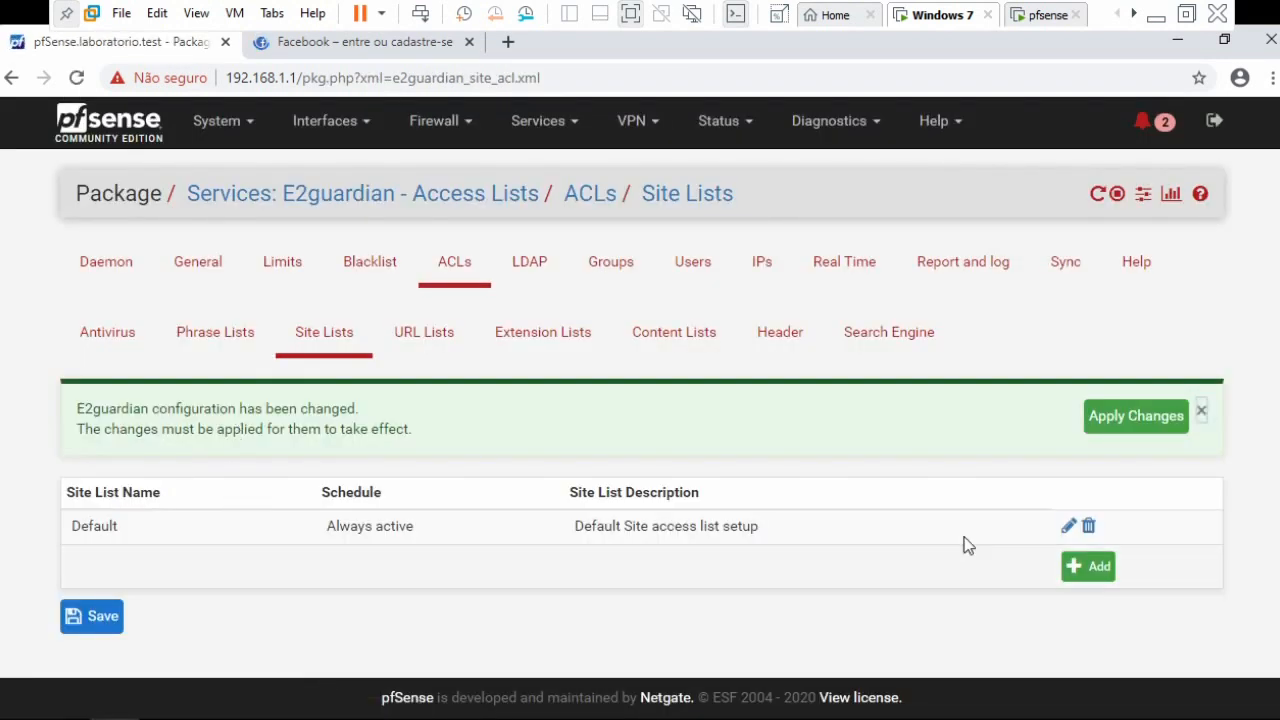
click(1134, 417)
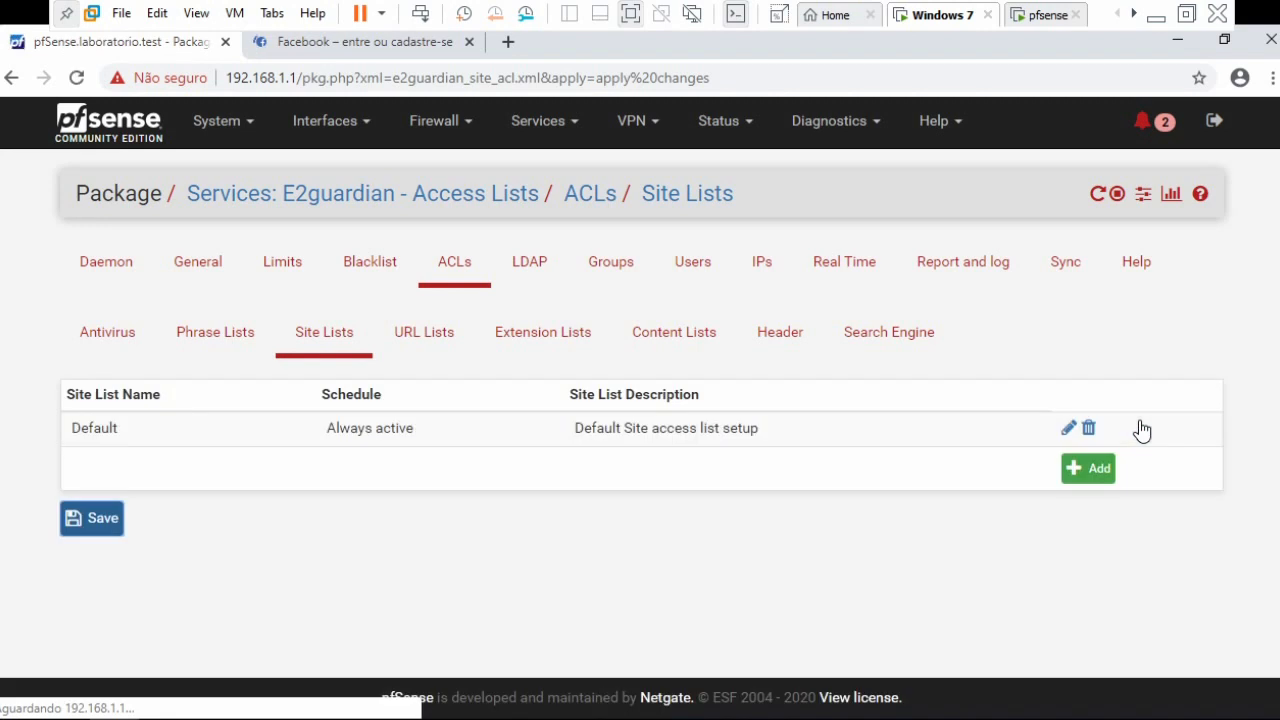
- Check the facebook.com tab to test whether the social network ban is enforced
click(351, 43)
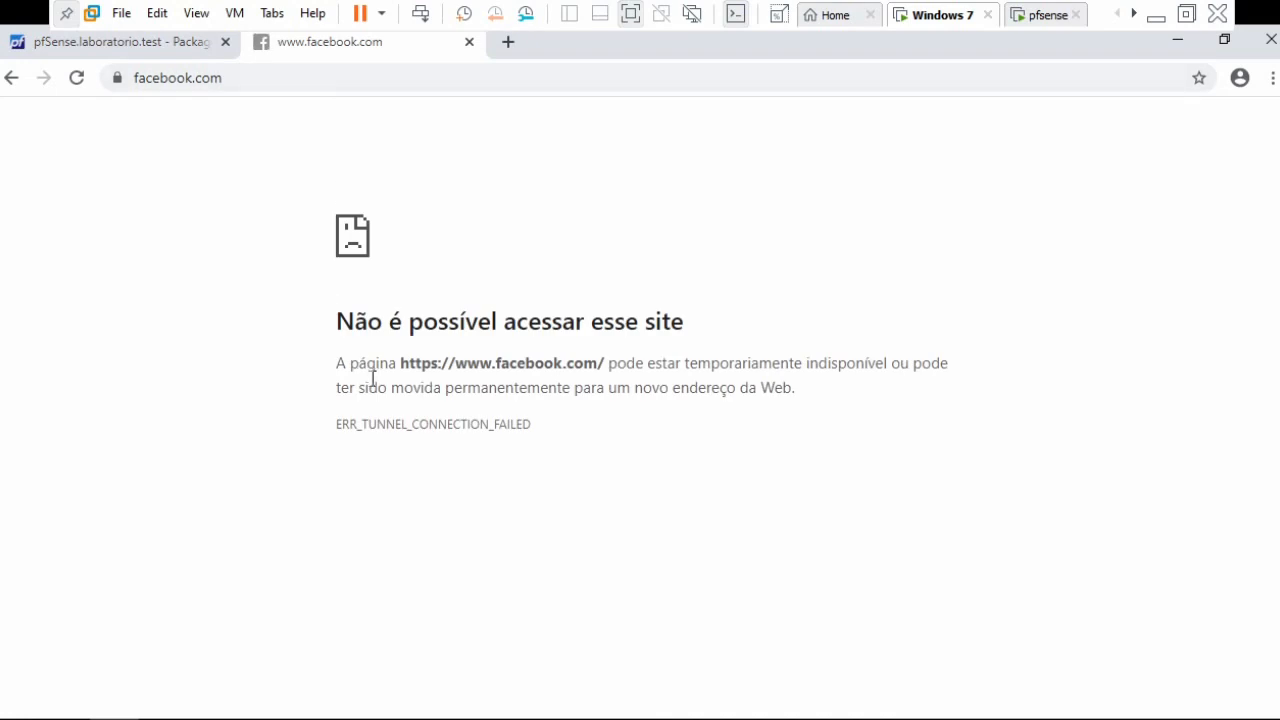
drag(326, 369, 691, 383)
click(691, 383)
- Open uol.com.br in another new browser tab and check whether the site is blocked
click(508, 44)
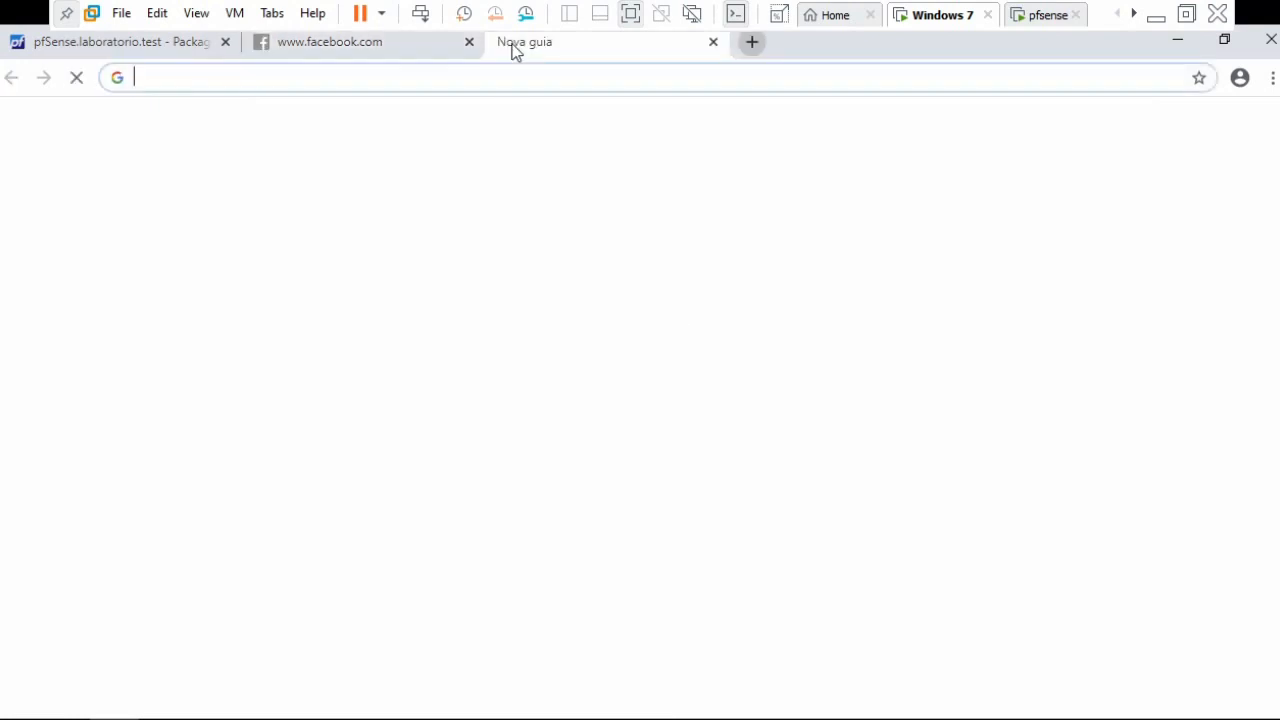
text(uol)
key(Return)
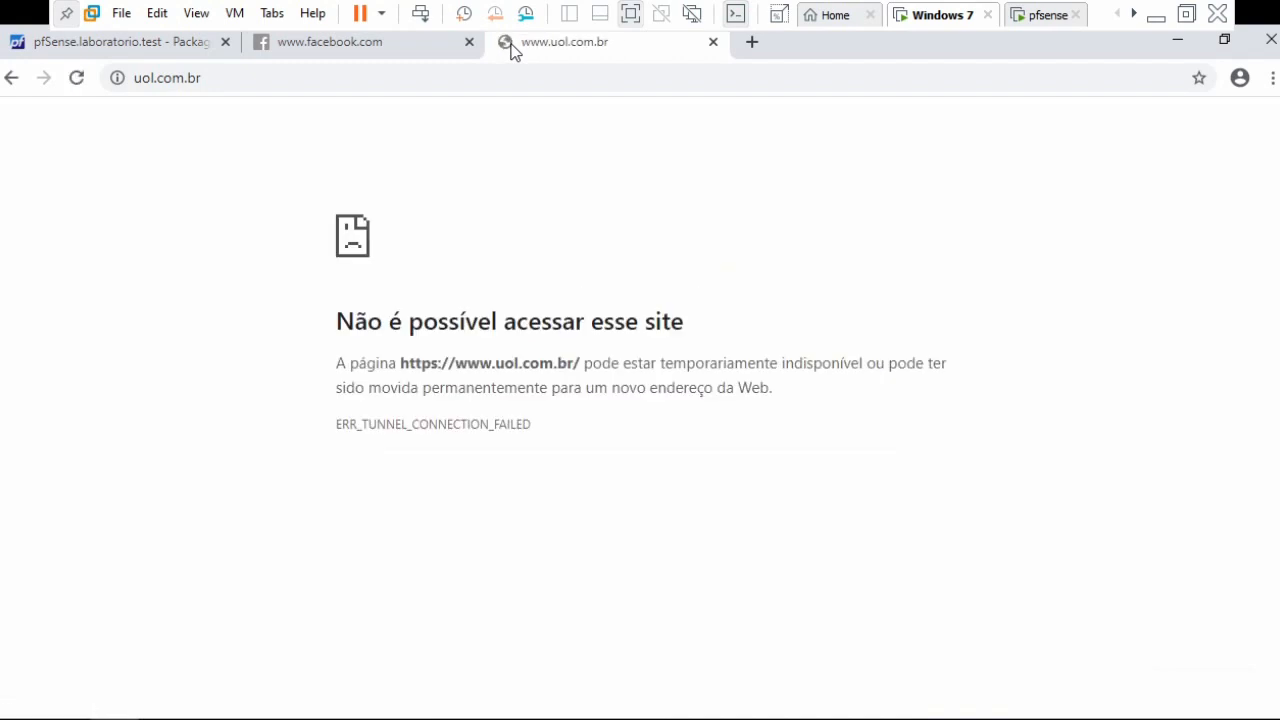
drag(403, 374, 553, 448)
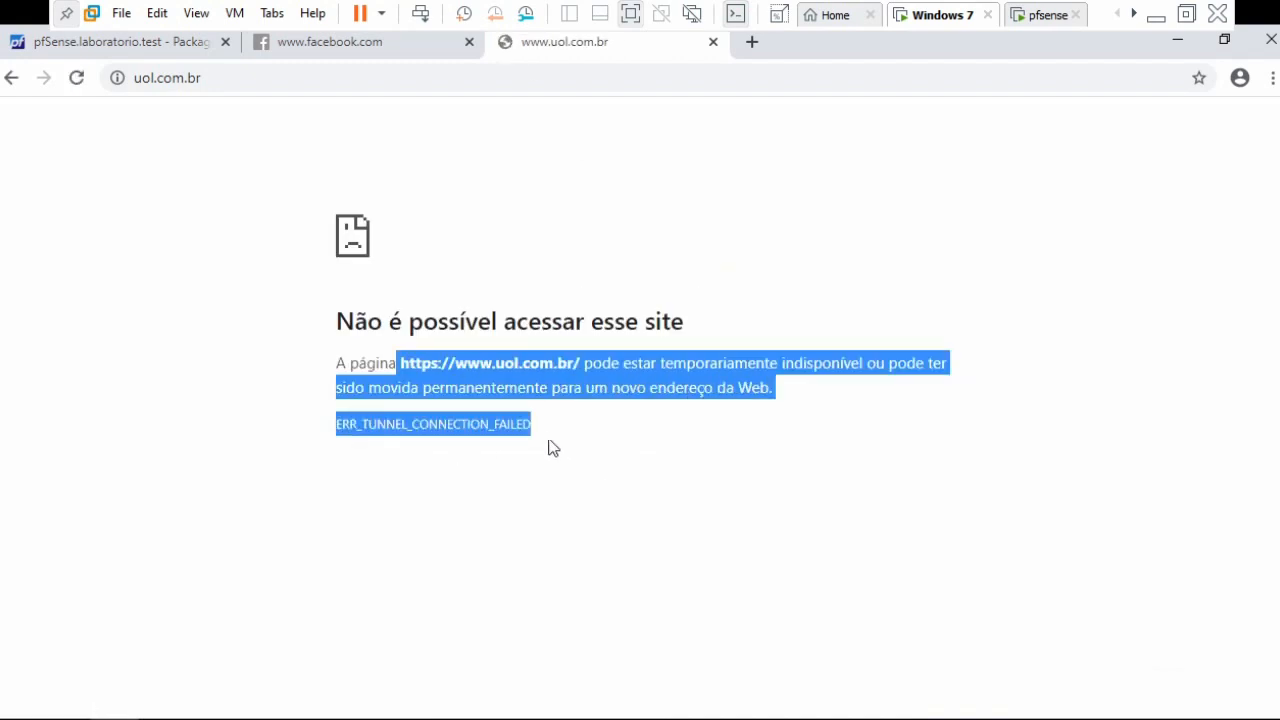
click(578, 451)
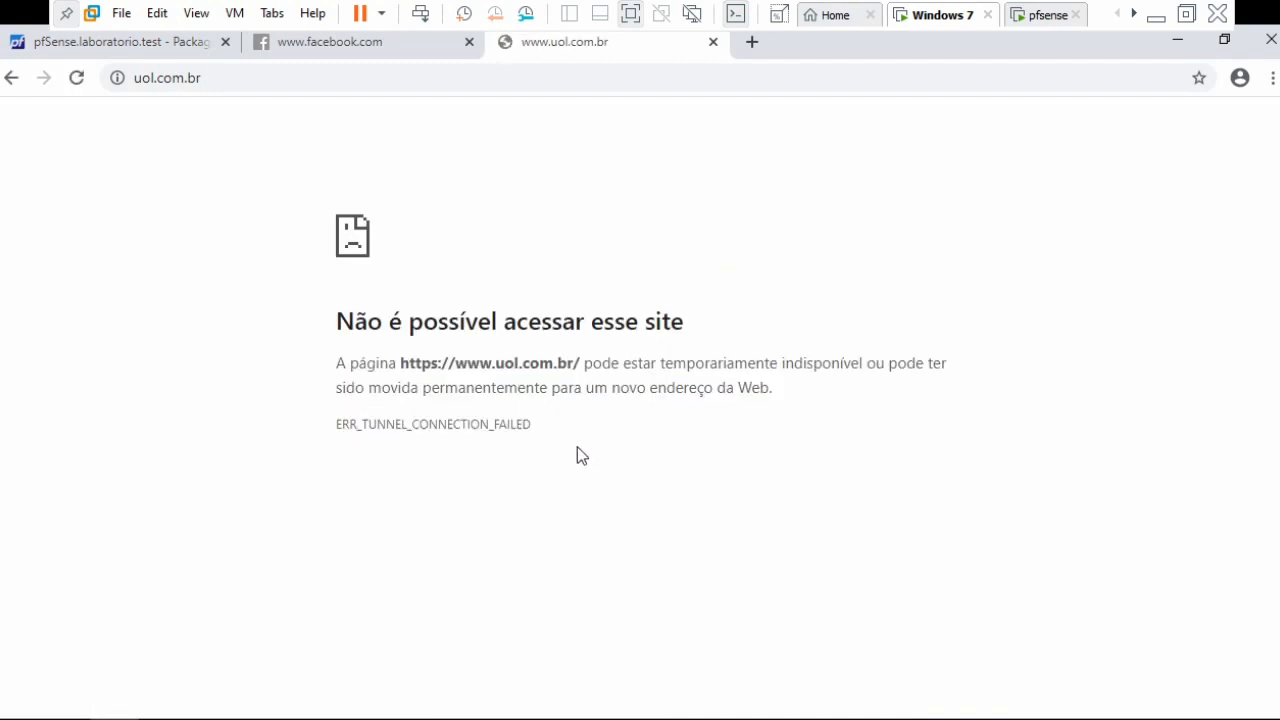
- Open the Default URL list in the pfSense ACLs and review its Banned section, including the notes on partial and whole-site blocking
click(180, 45)
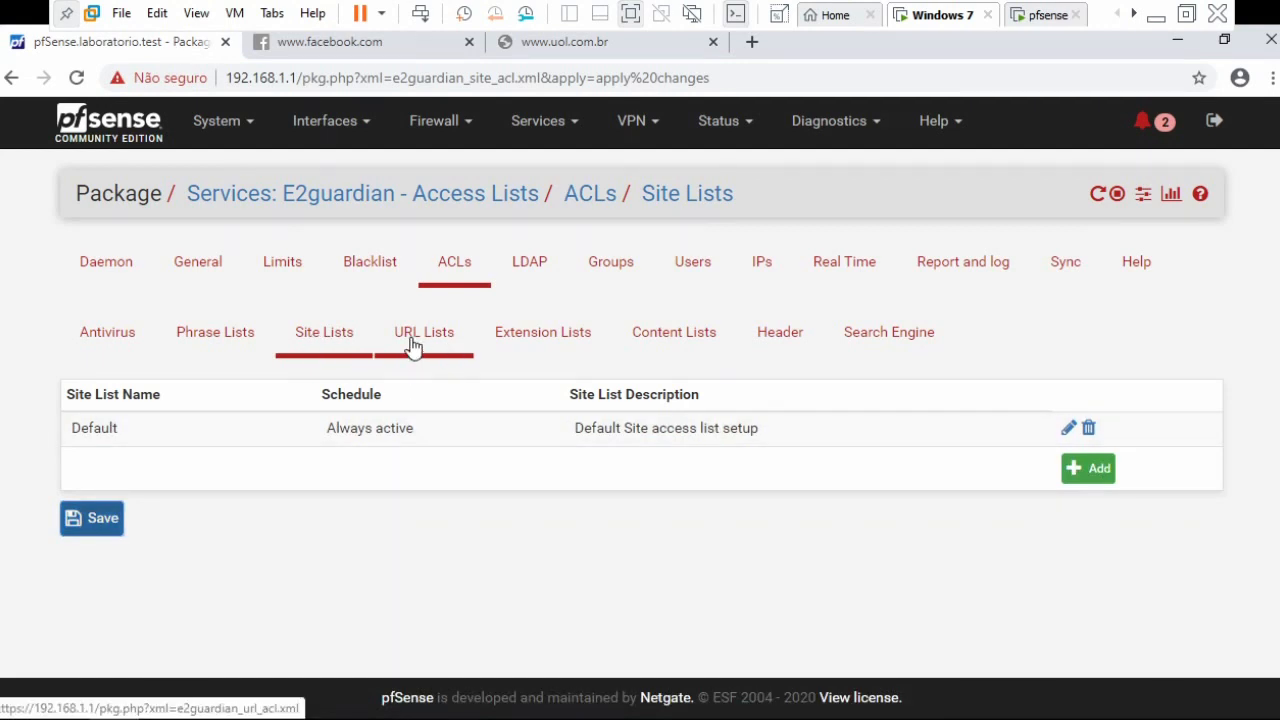
click(415, 350)
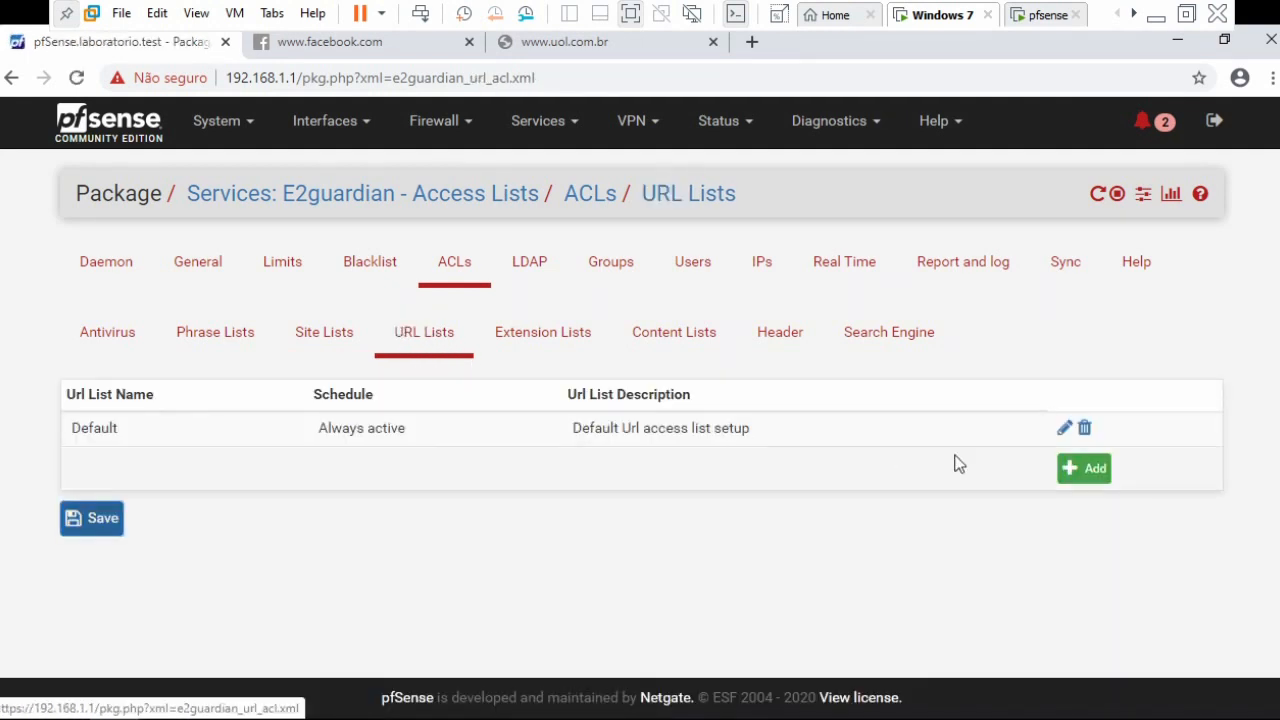
click(1064, 428)
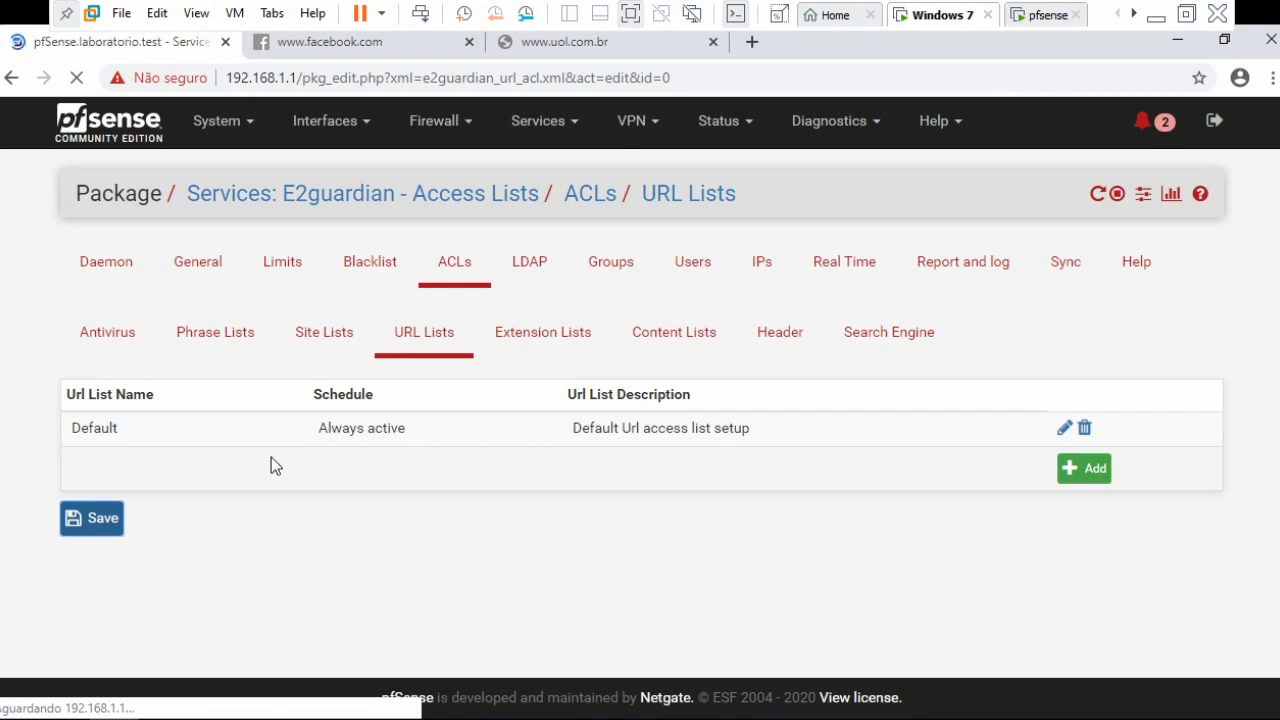
scroll(162, 377, down, 4)
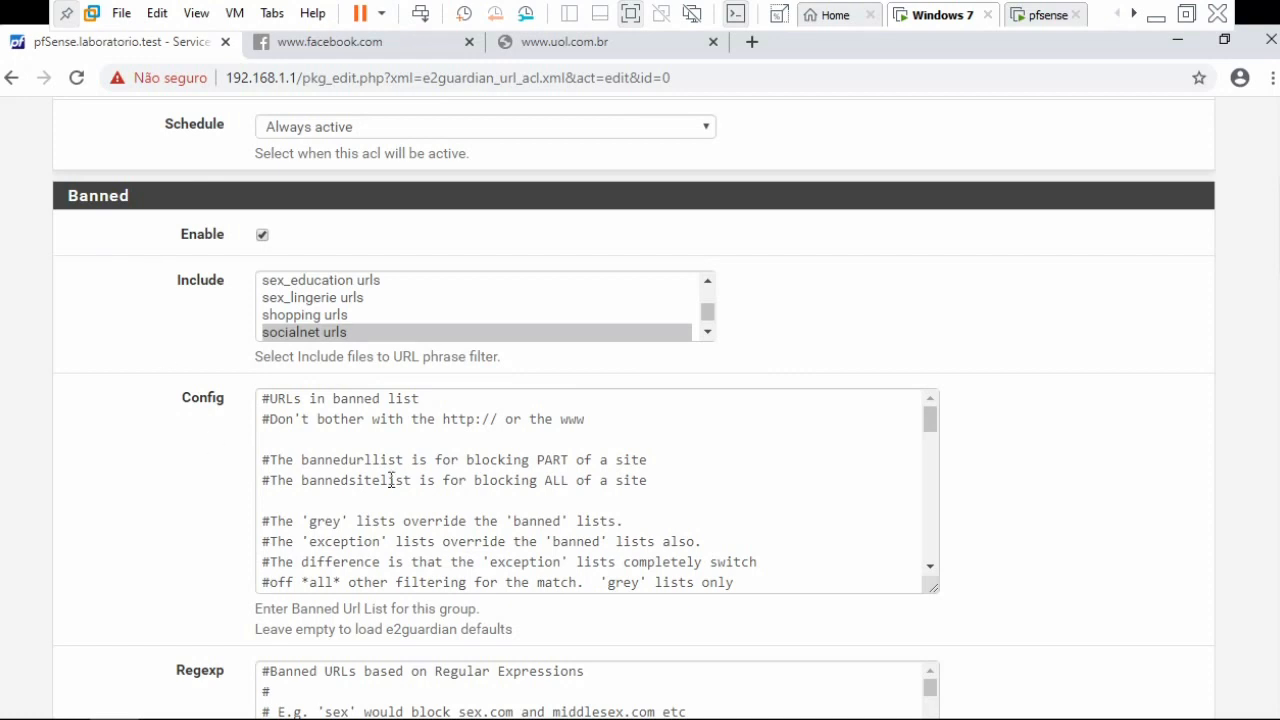
drag(300, 460, 552, 541)
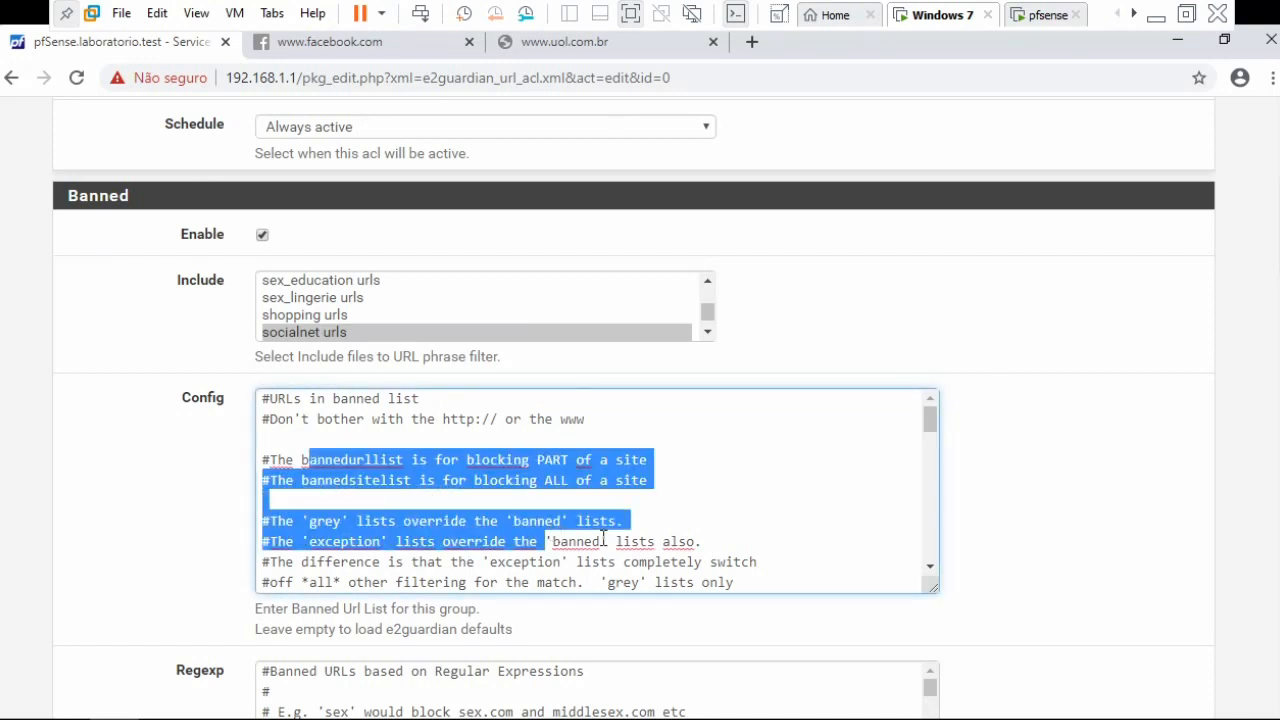
click(603, 541)
scroll(237, 371, up, 3)
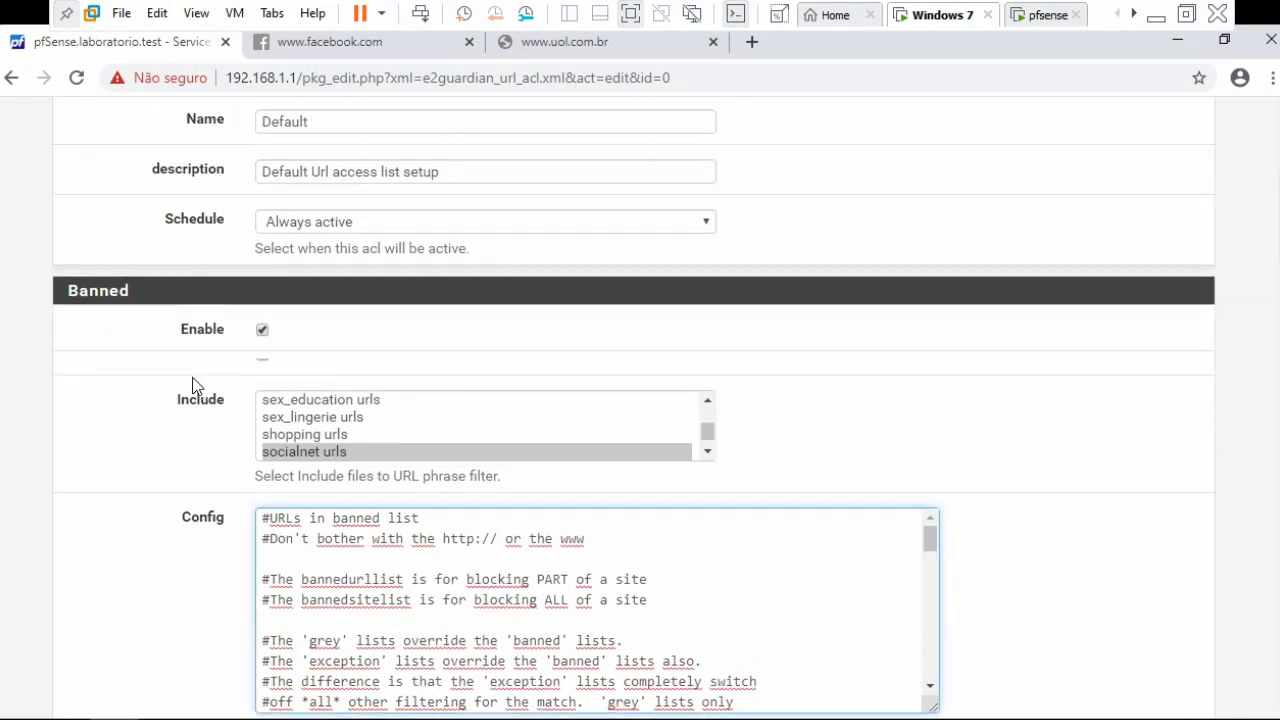
- Open the Default extension list and review its banned file extensions, such as .bat, its MIME types and the Exception section
click(539, 240)
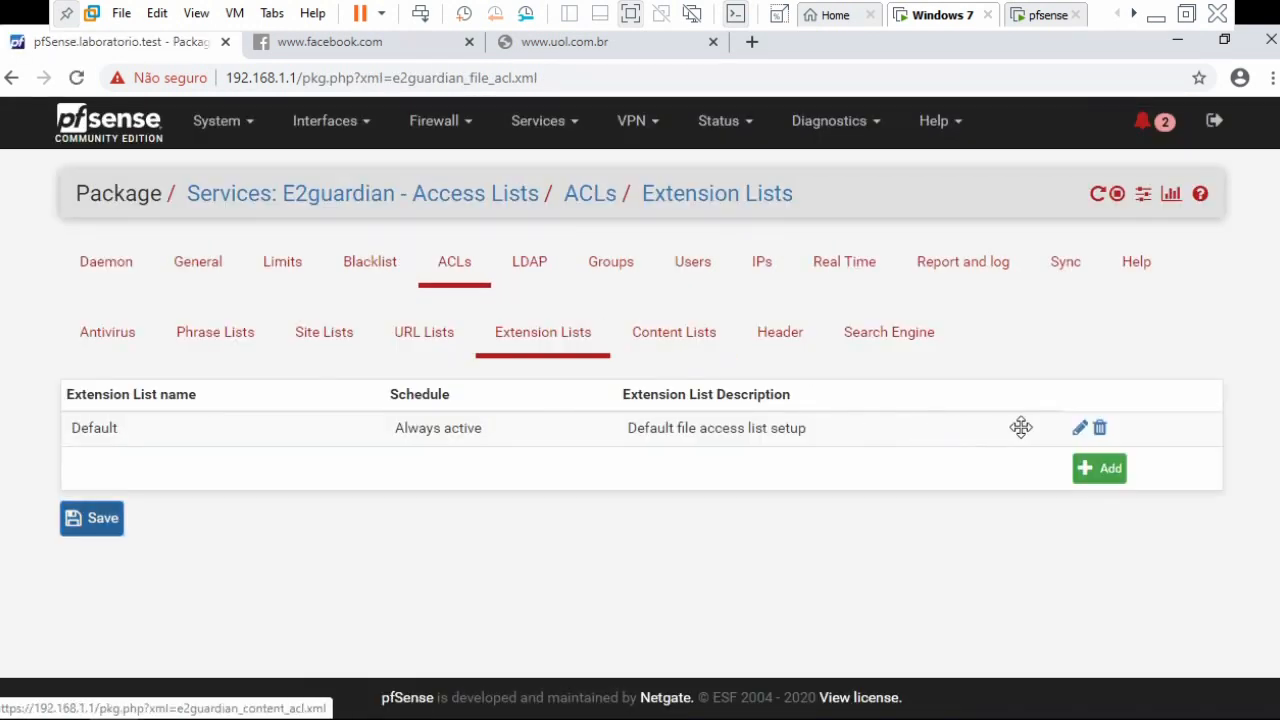
click(1078, 431)
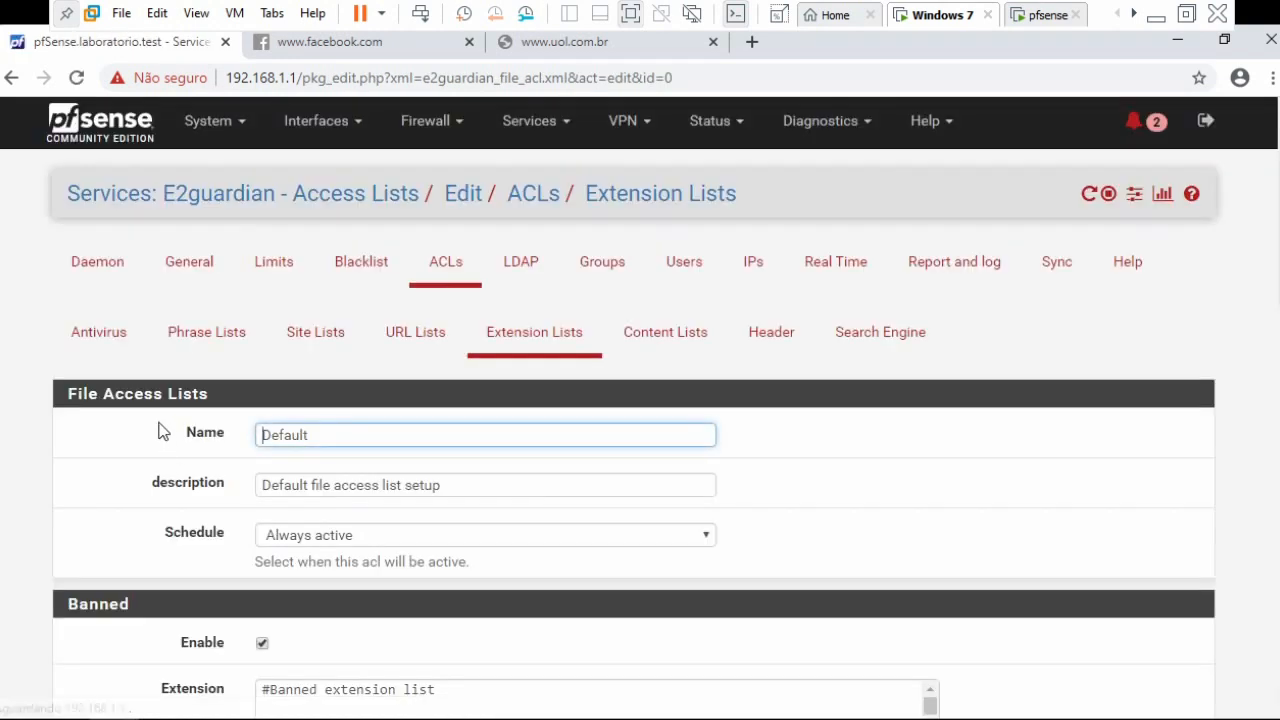
scroll(163, 429, down, 3)
scroll(558, 480, down, 1)
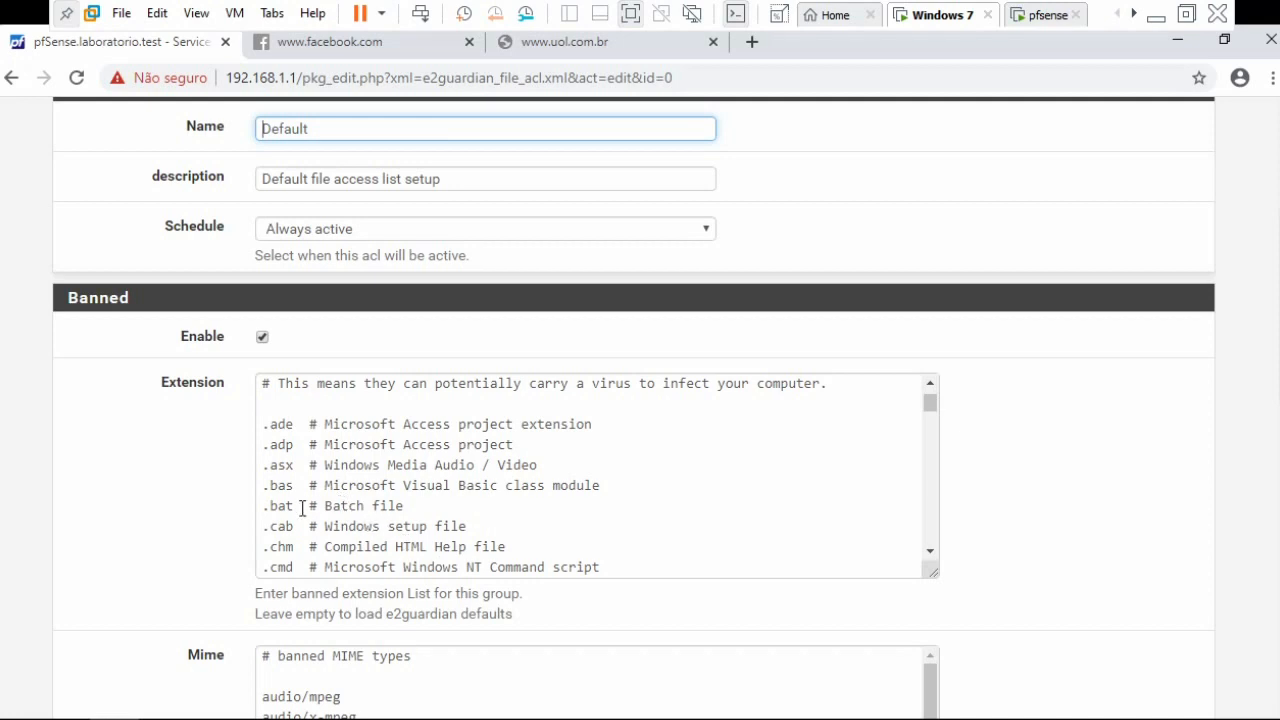
drag(262, 506, 294, 506)
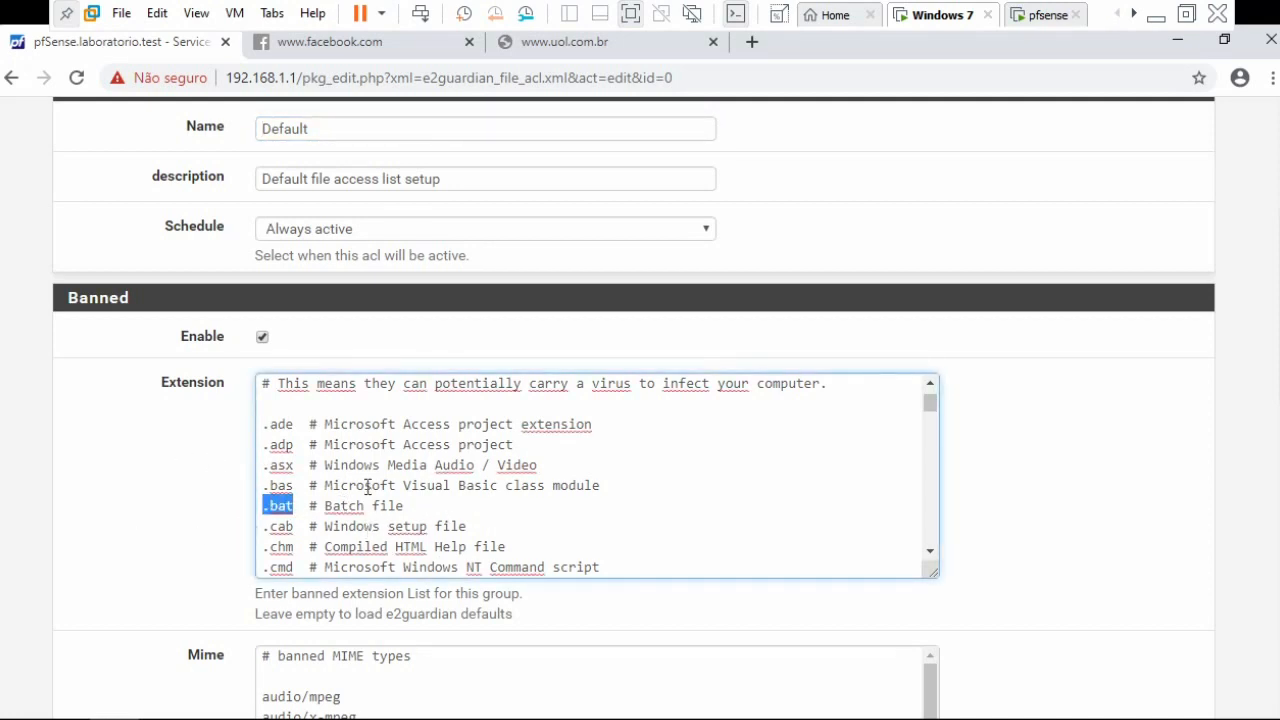
click(416, 508)
scroll(430, 487, down, 1)
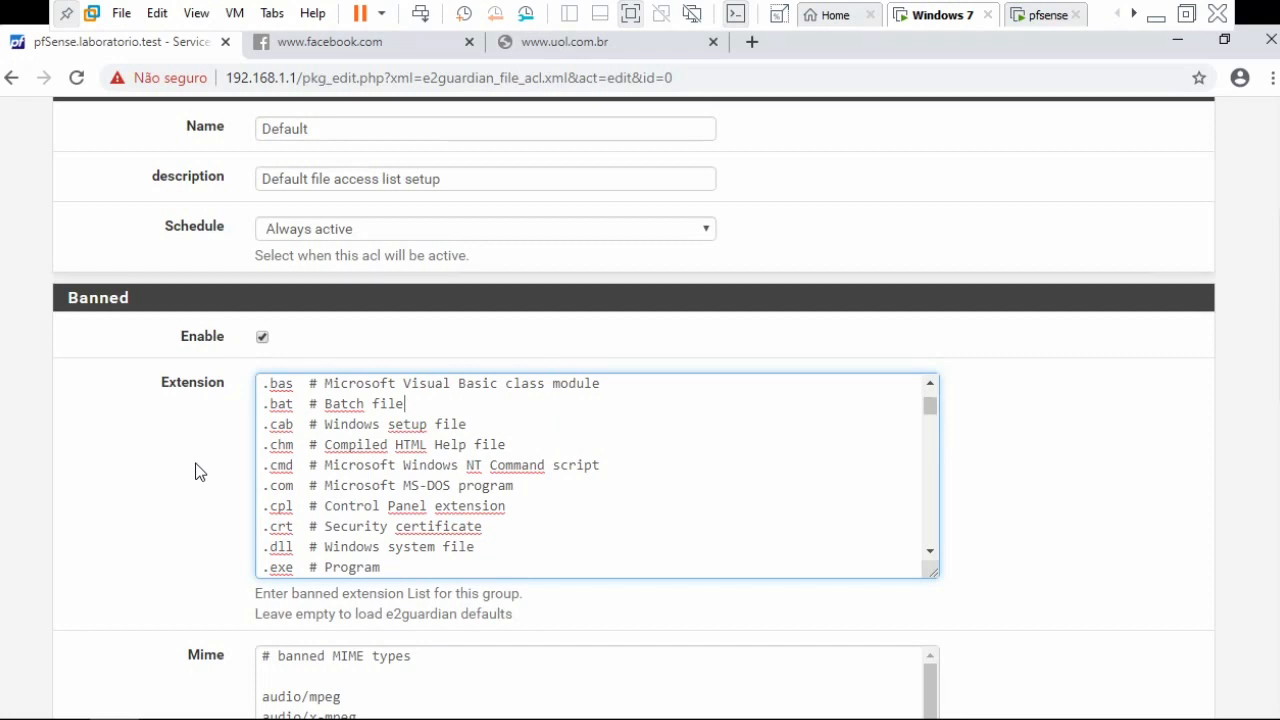
scroll(226, 497, down, 6)
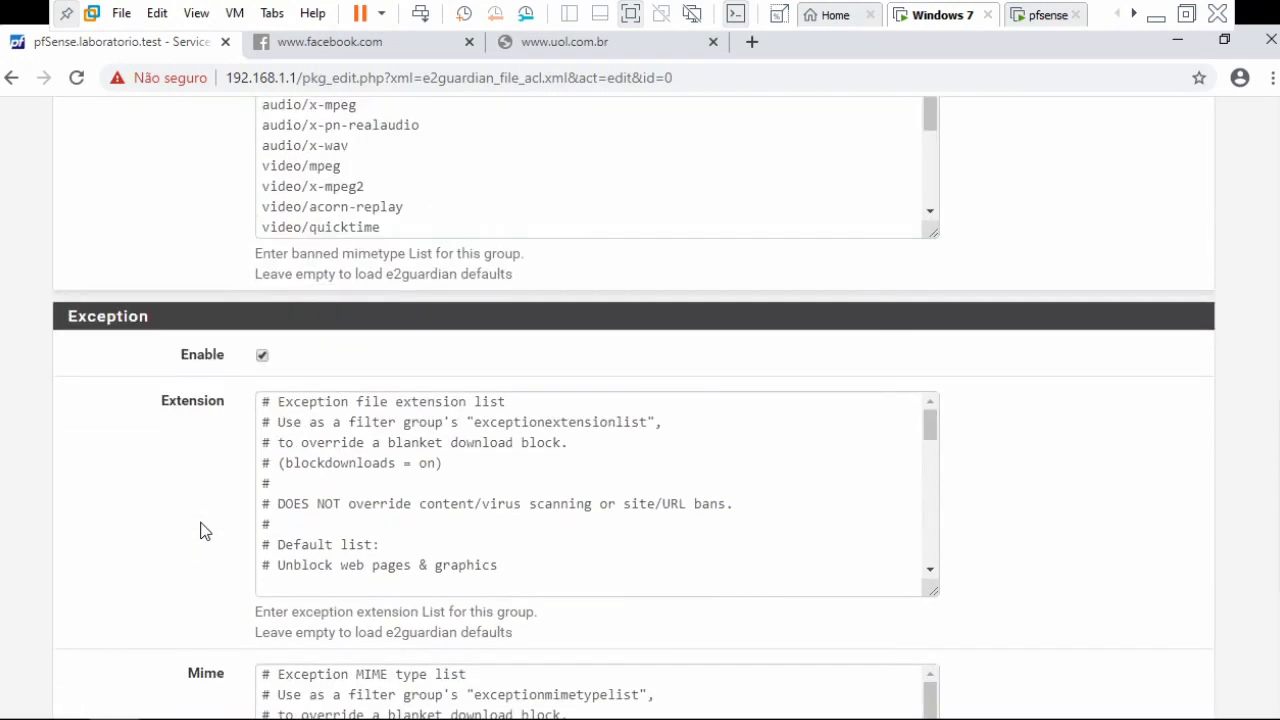
scroll(200, 530, up, 9)
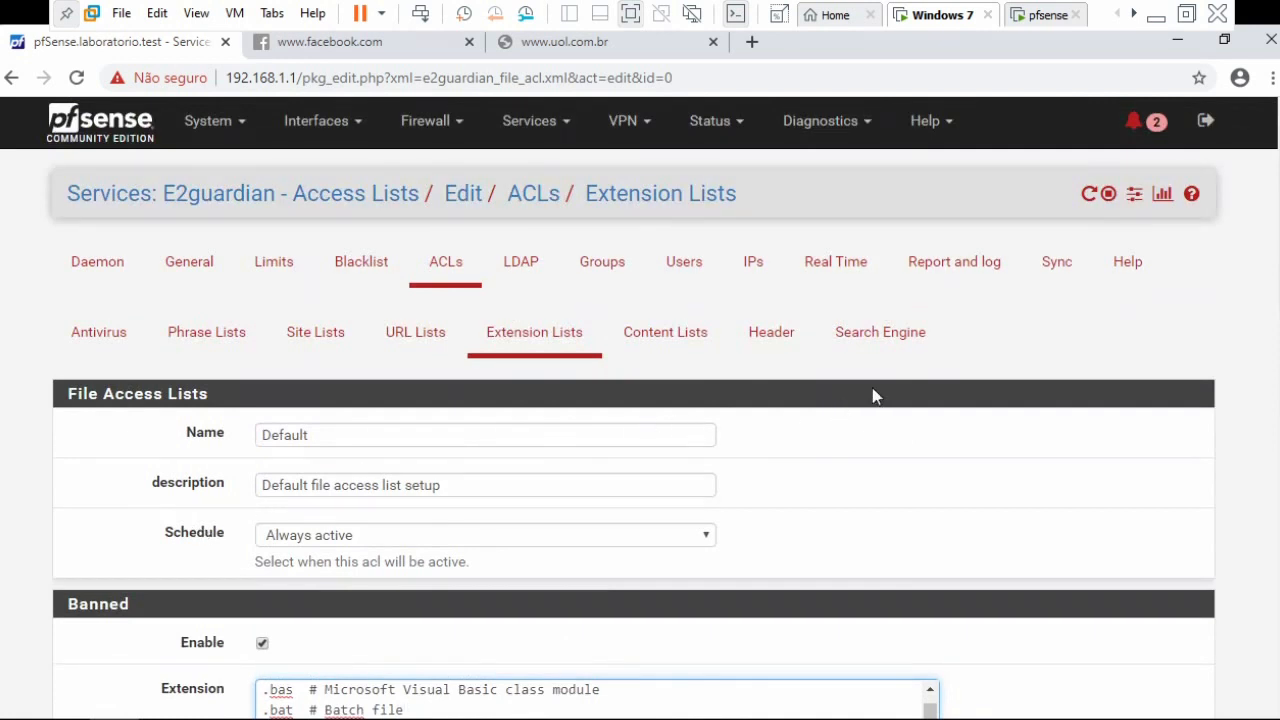
- Open the Default search engine list and examine the Banned section's instructions for blocking word combinations
click(905, 345)
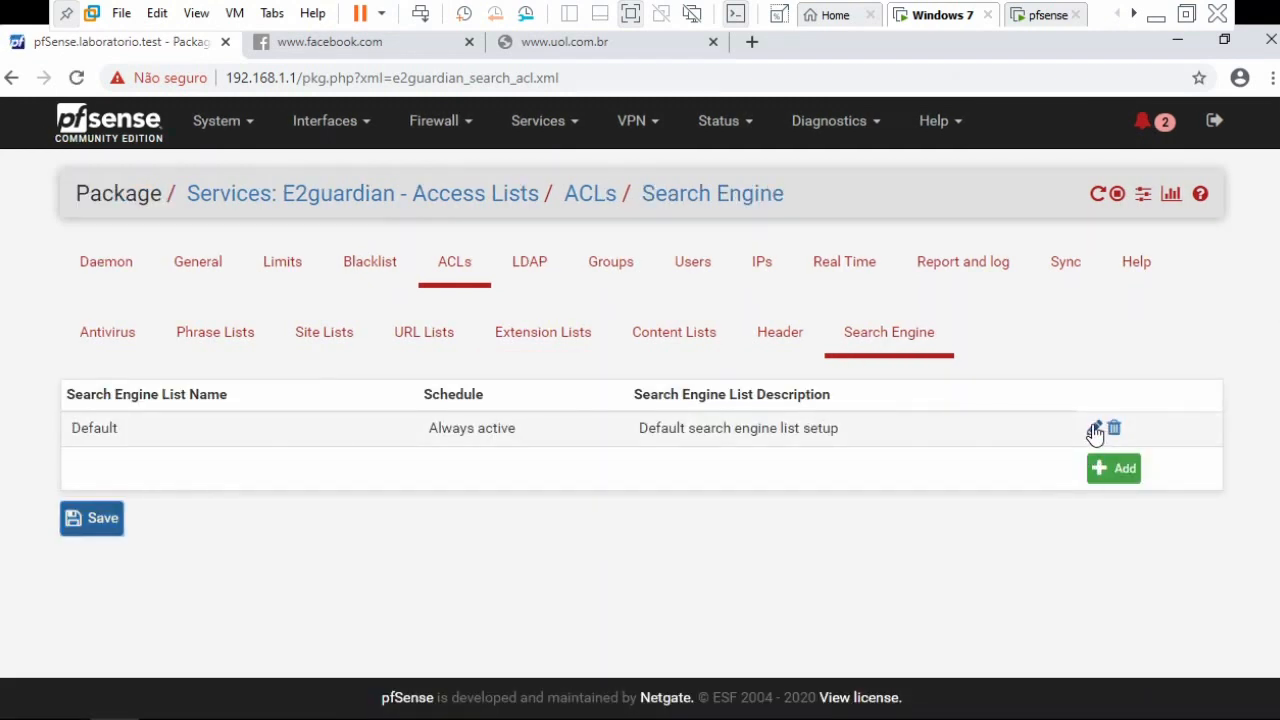
click(1094, 429)
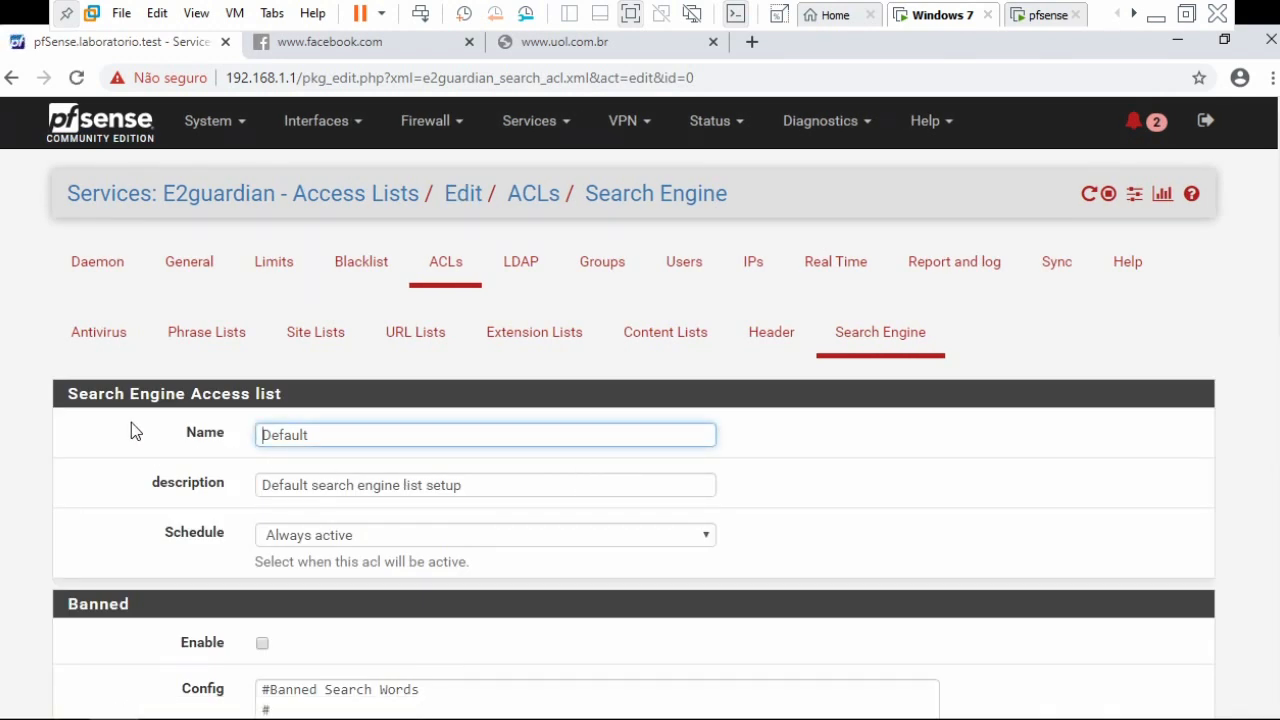
scroll(131, 431, down, 2)
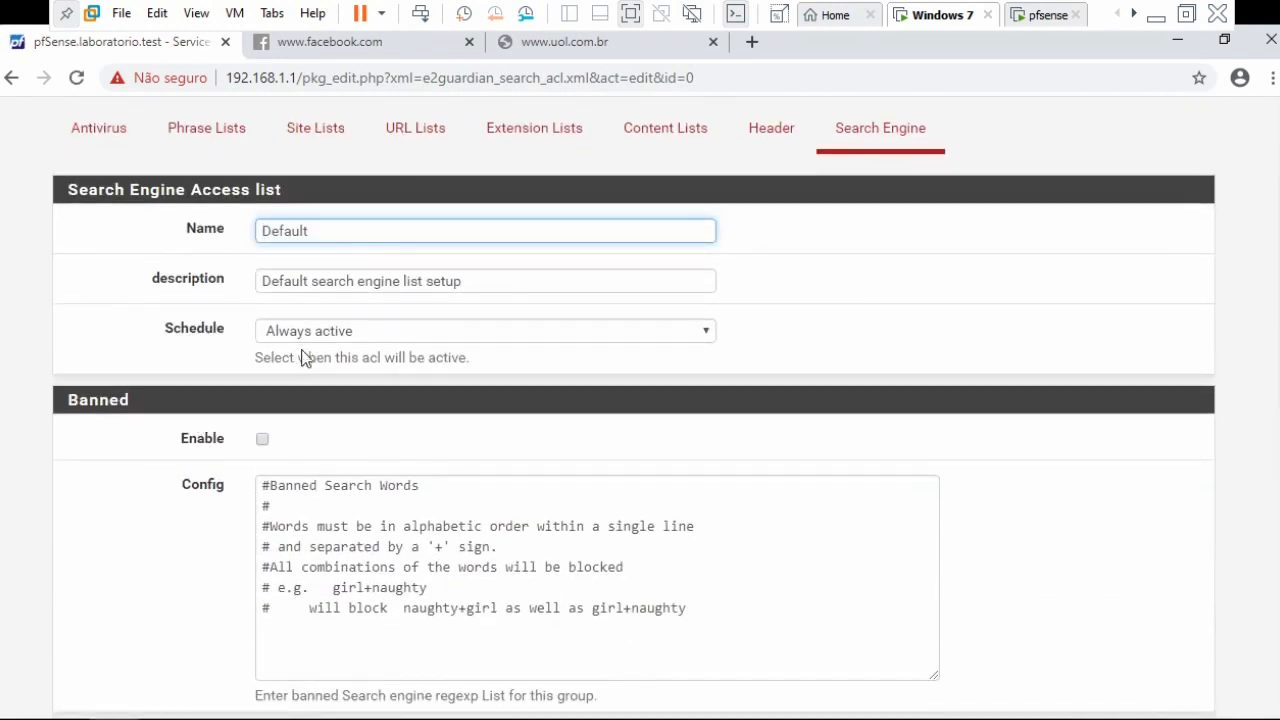
scroll(160, 400, down, 1)
scroll(150, 420, up, 1)
double_click(418, 589)
drag(355, 563, 468, 563)
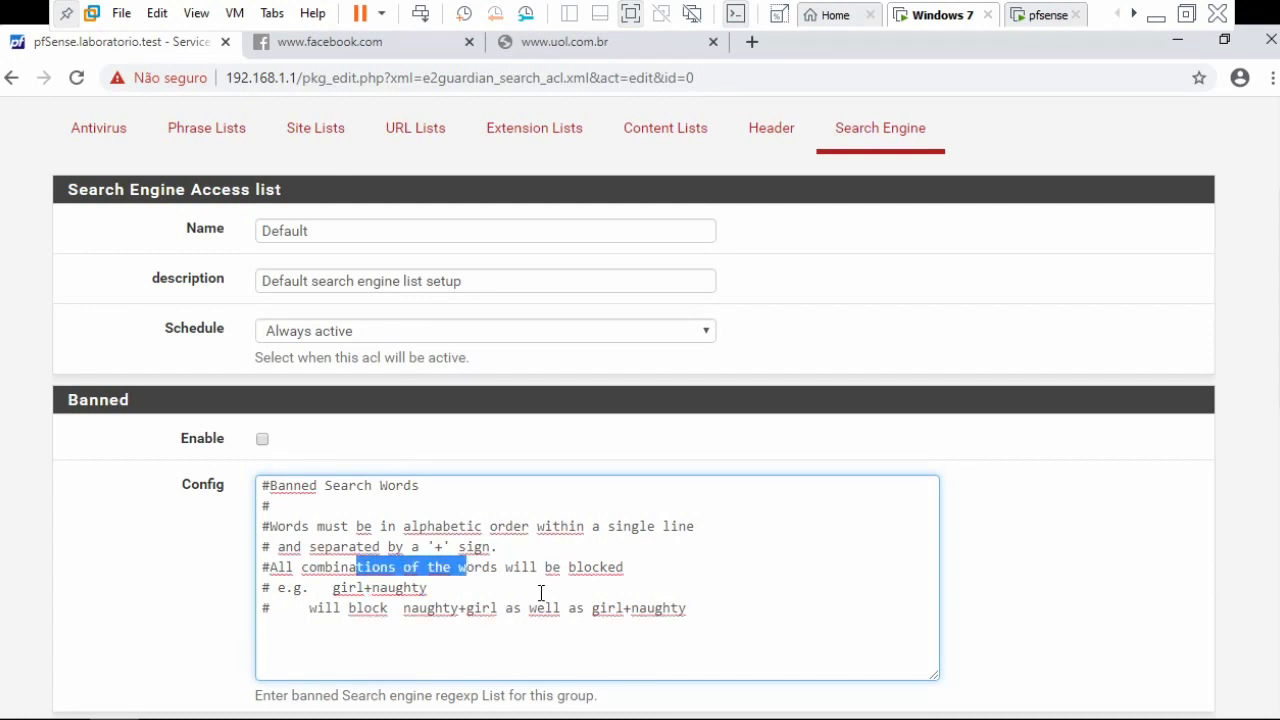
drag(598, 567, 505, 567)
scroll(480, 580, down, 2)
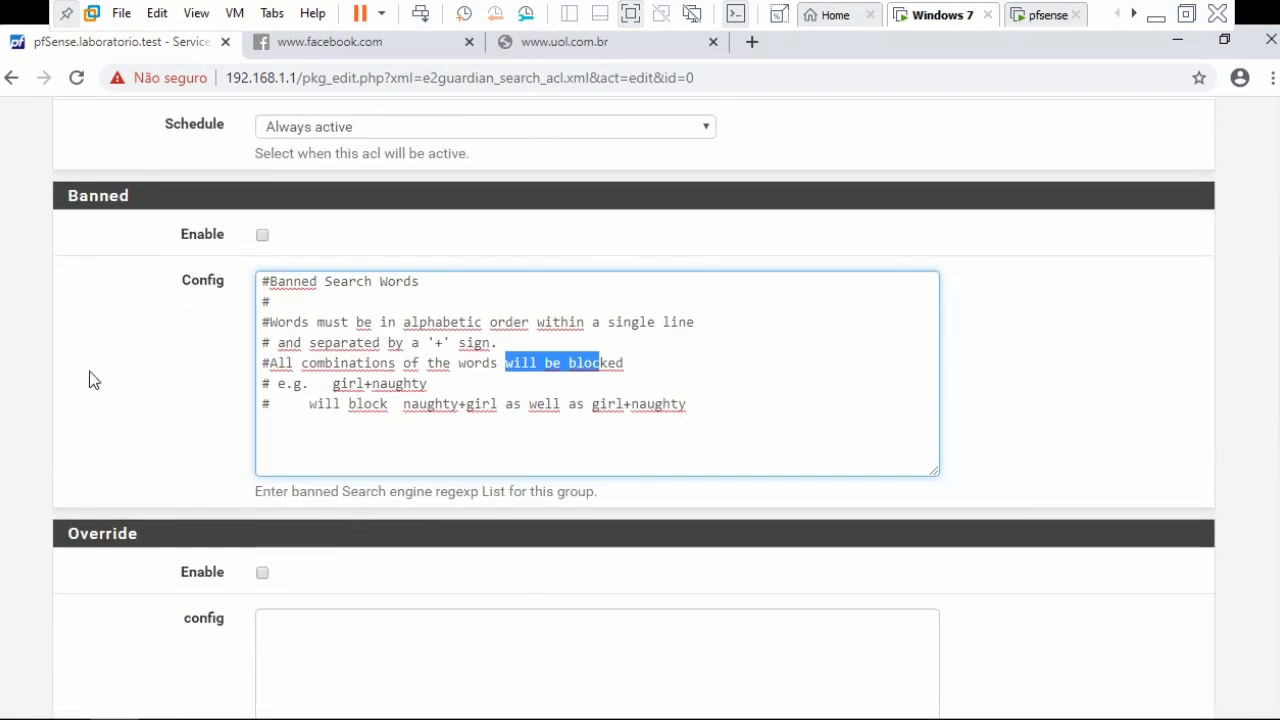
- Examine the search engine list's Regexp section and its patterns for sites checked for search terms
scroll(200, 351, down, 6)
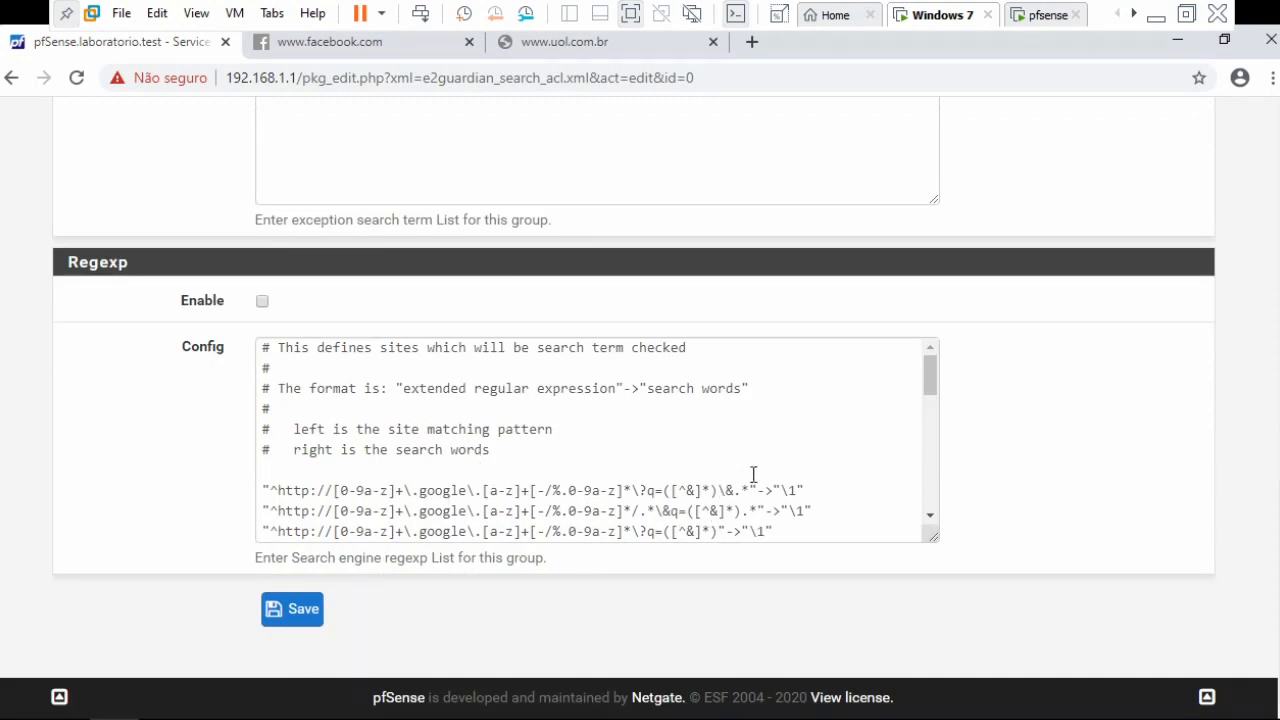
drag(929, 373, 966, 369)
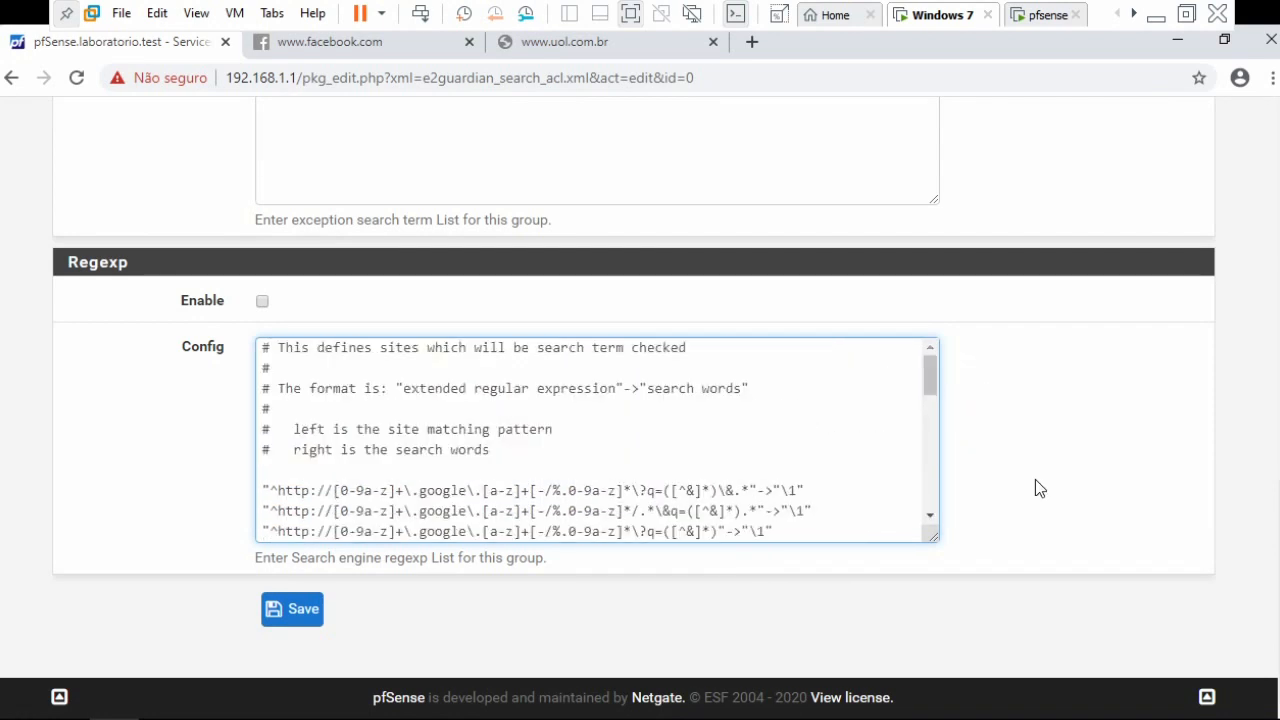
scroll(1035, 484, up, 15)
scroll(1035, 484, up, 1)
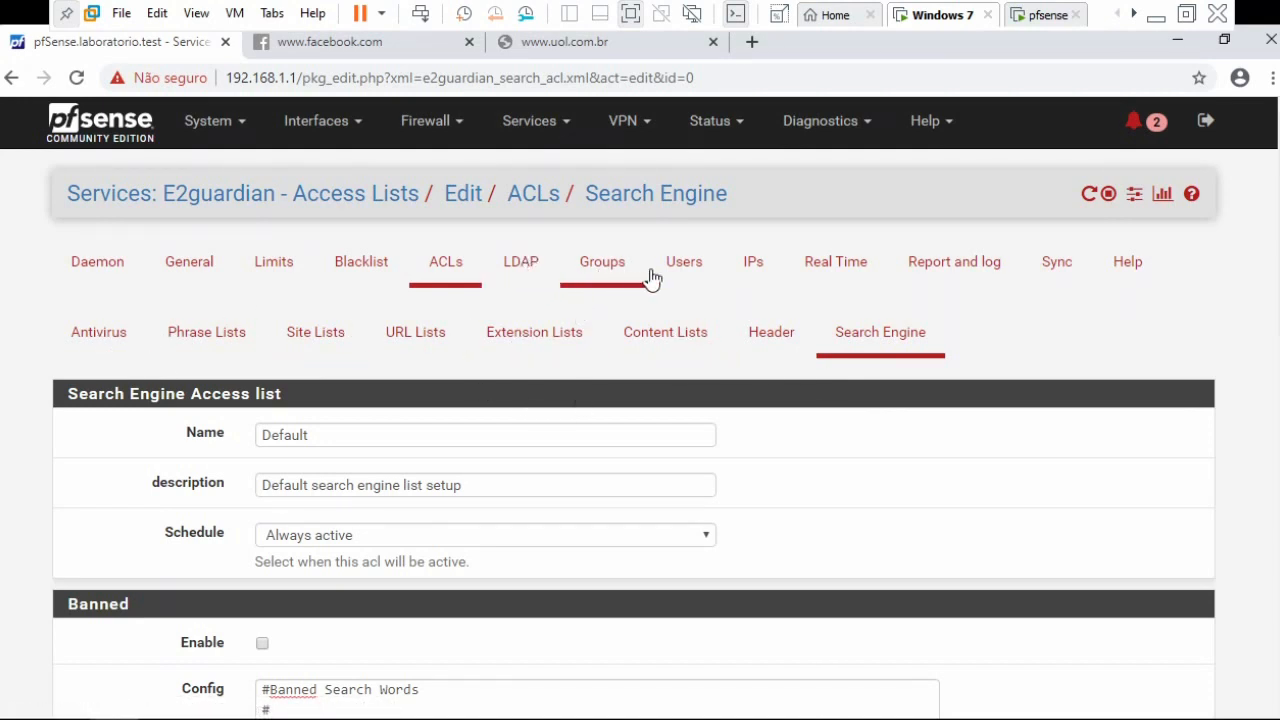
- Open the E2guardian real-time monitor and examine the access table's client IPs and requested URLs
click(837, 272)
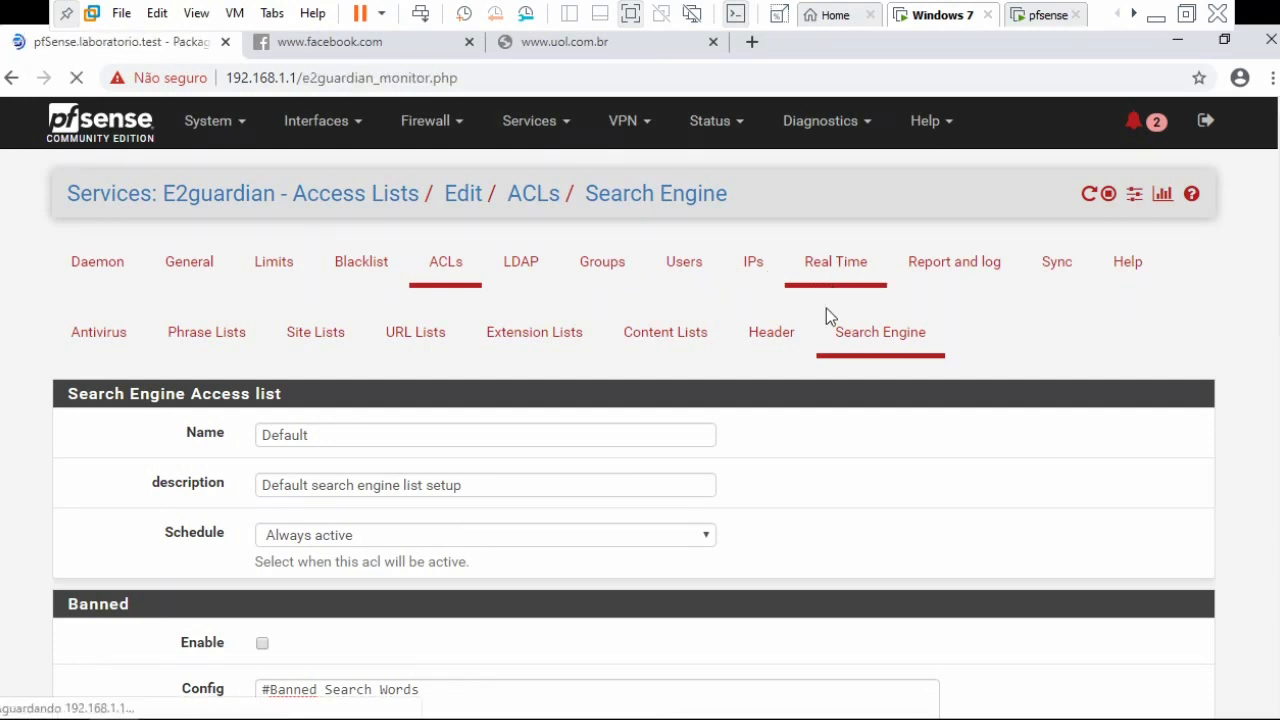
scroll(767, 402, down, 3)
scroll(770, 405, down, 3)
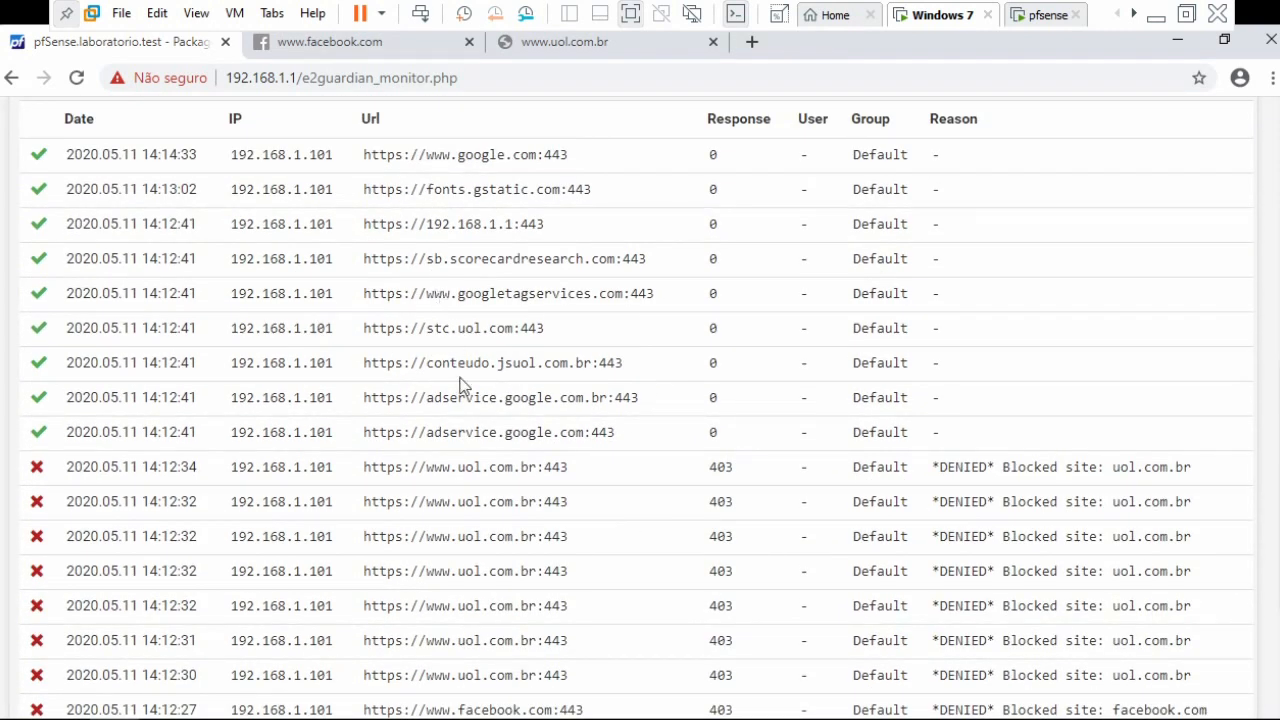
drag(232, 221, 262, 222)
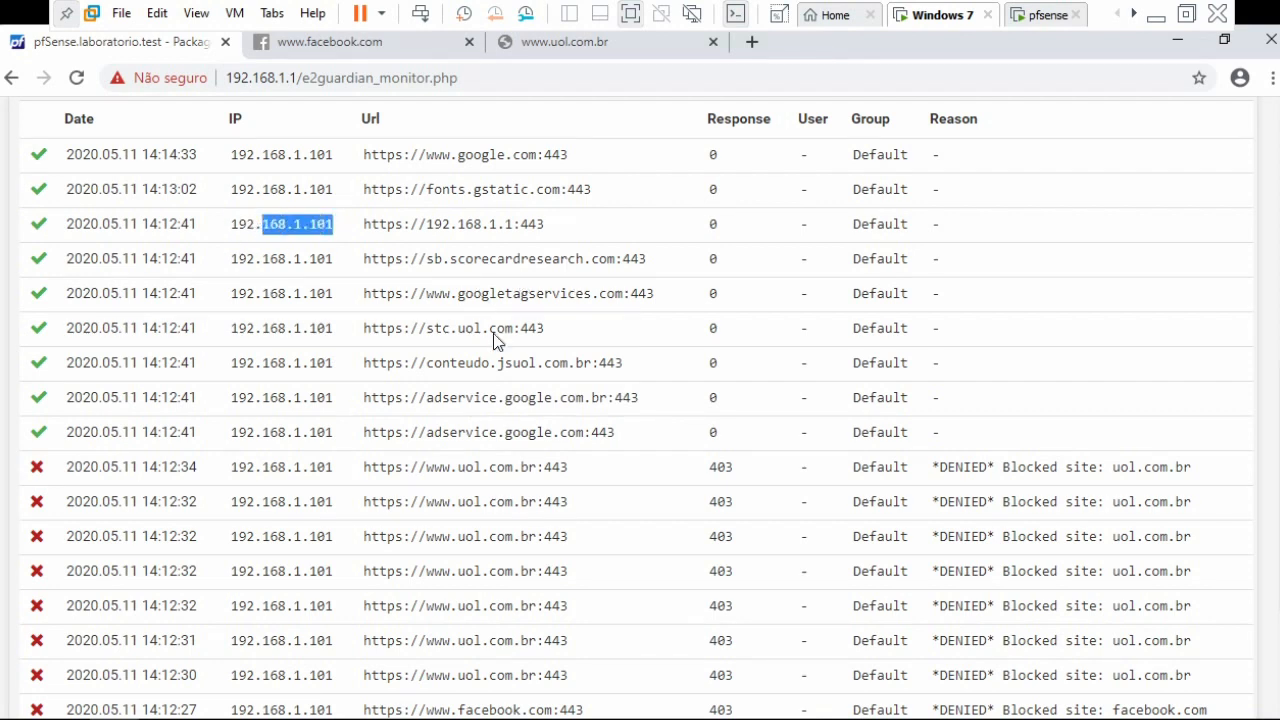
click(624, 370)
scroll(592, 430, down, 1)
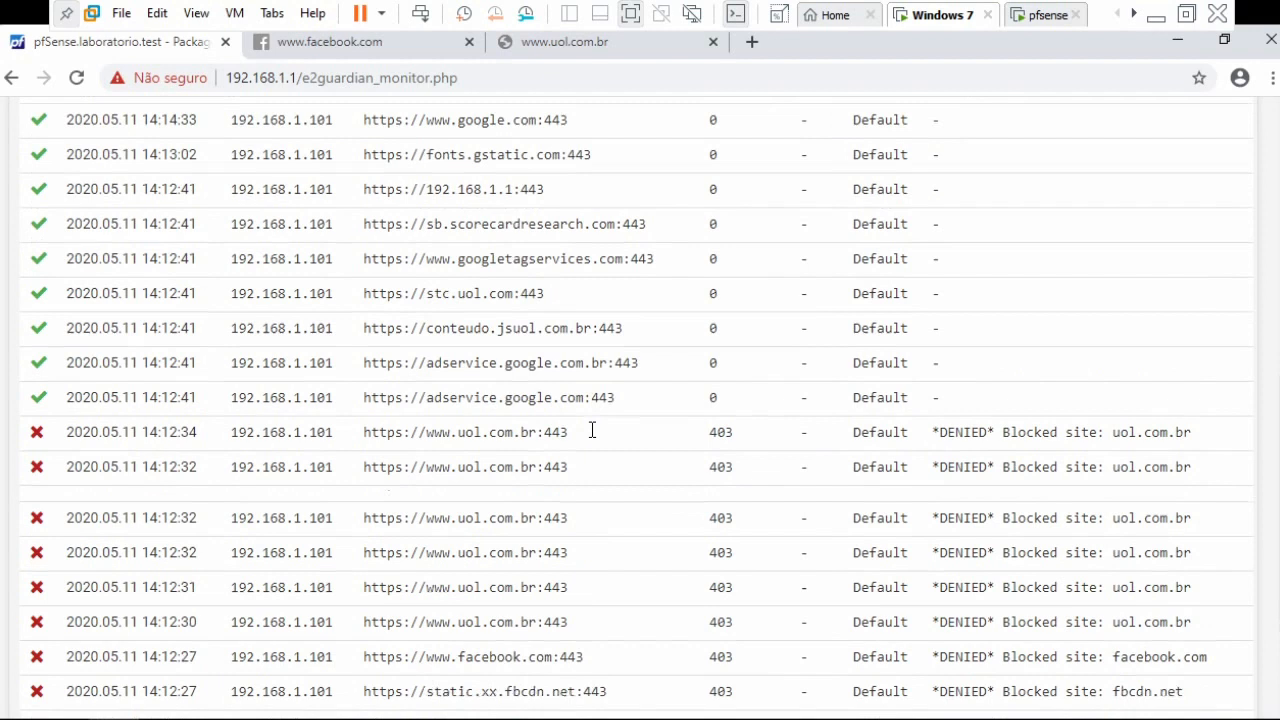
- Examine the denied uol.com.br entries in the access table, including their URLs and block reasons
scroll(592, 430, down, 2)
drag(458, 278, 668, 297)
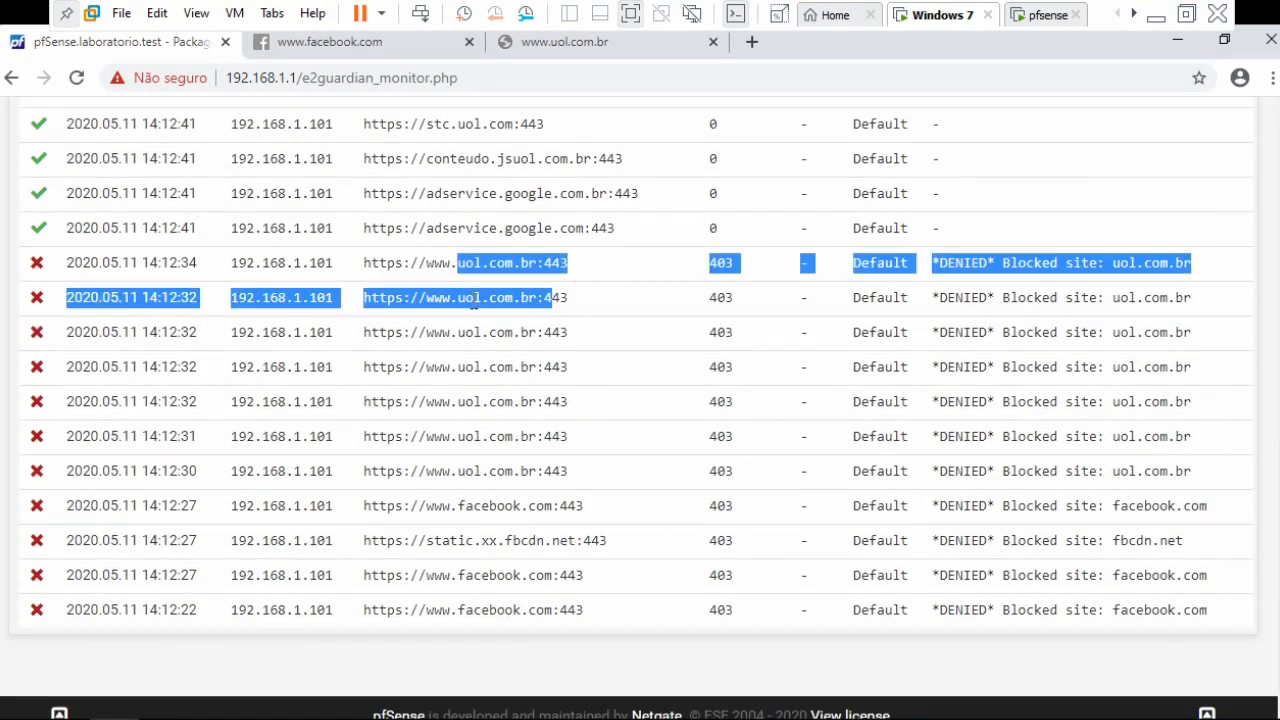
click(474, 303)
drag(380, 297, 553, 297)
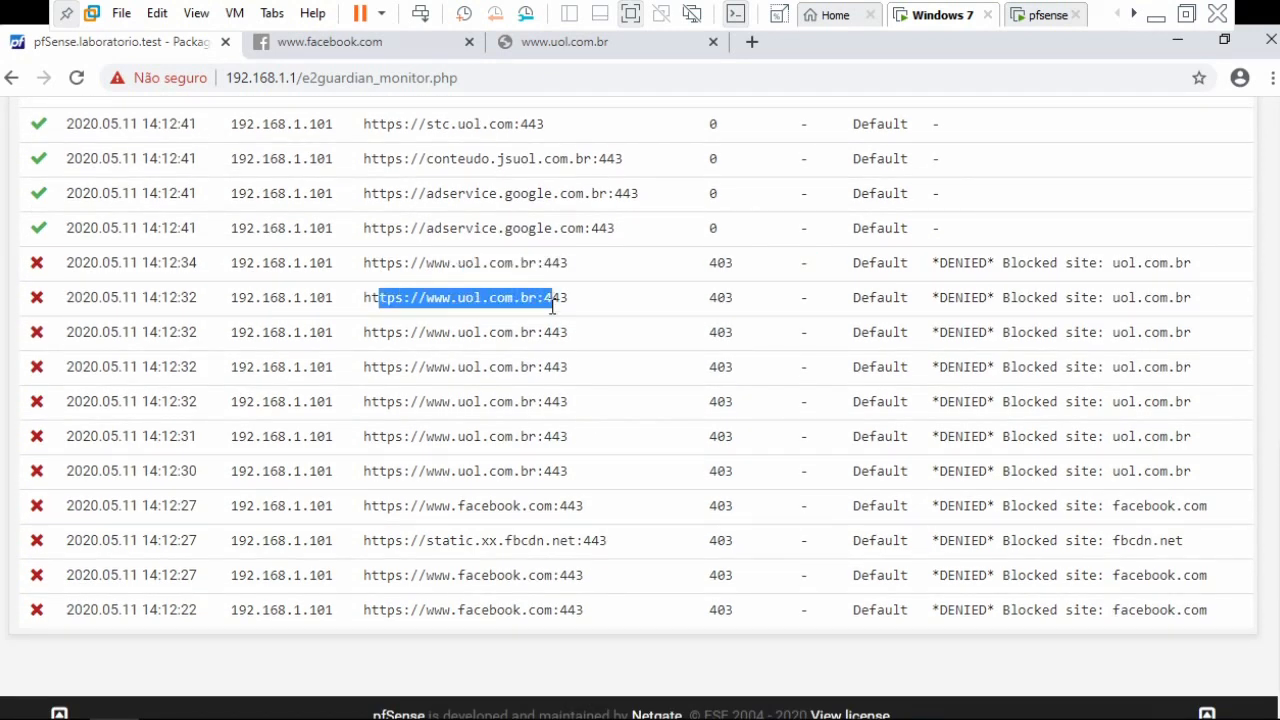
click(584, 353)
drag(963, 297, 1094, 297)
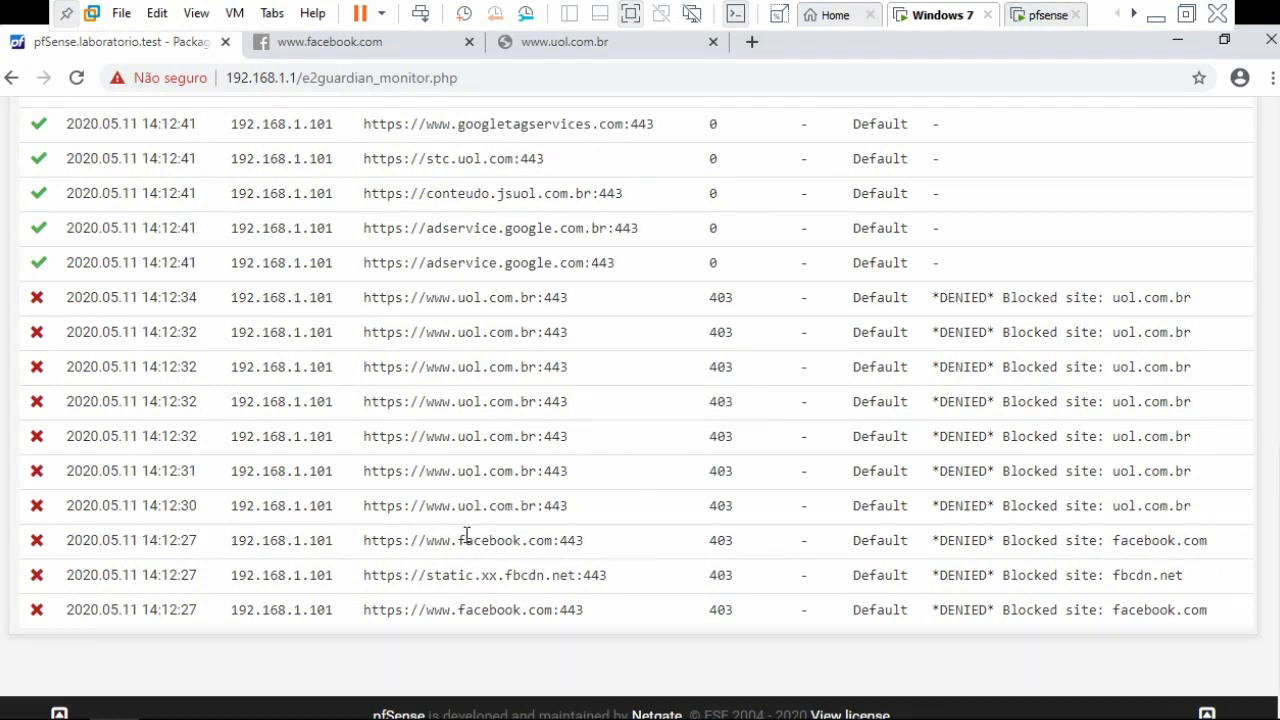
- Examine the denied facebook.com and fbcdn.net entries and their block reasons in the access table
drag(387, 540, 418, 575)
drag(955, 575, 1057, 575)
drag(1196, 576, 1018, 587)
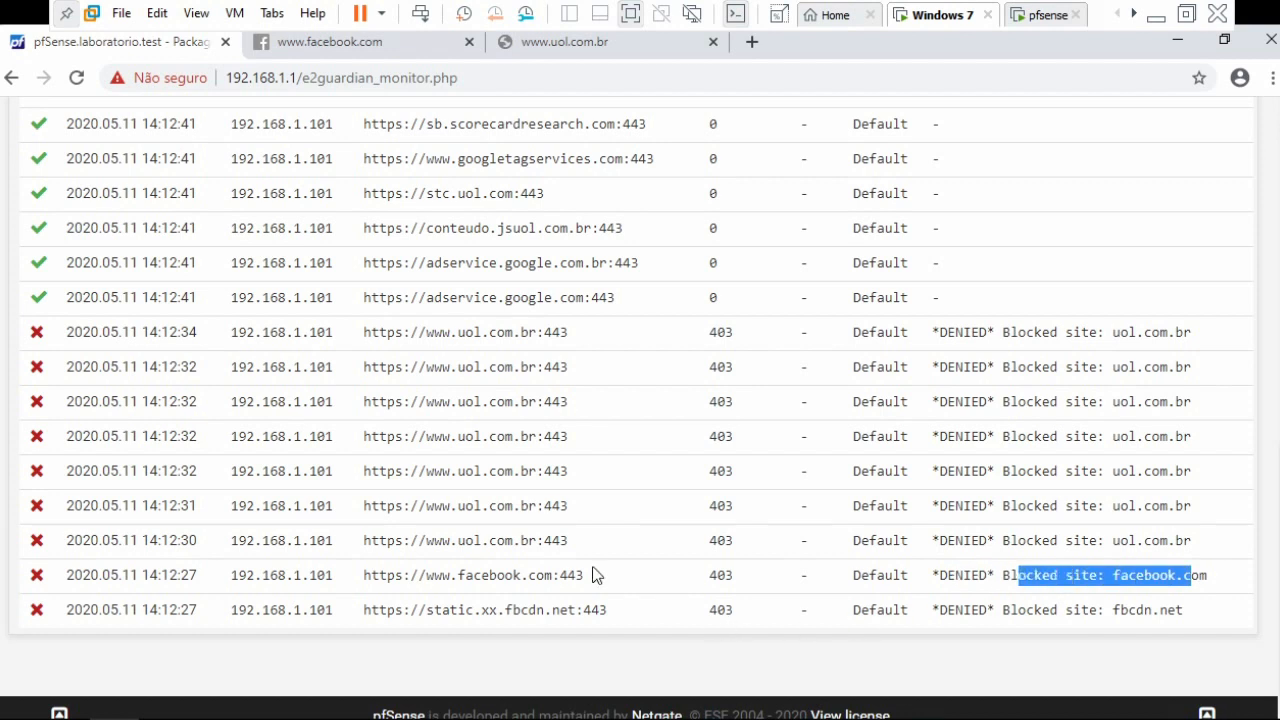
scroll(576, 545, up, 2)
scroll(580, 521, up, 6)
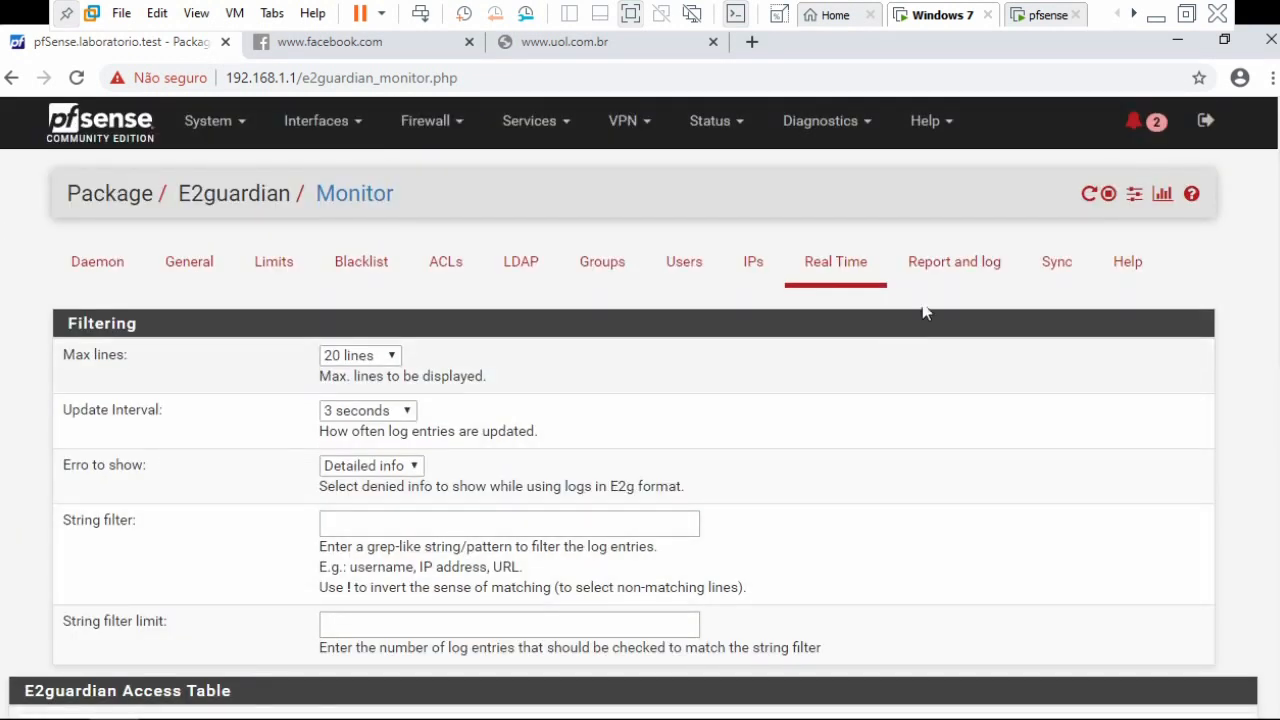
- Open the E2guardian report and log settings and review the reporting level, report language, reporting options and report file
click(955, 266)
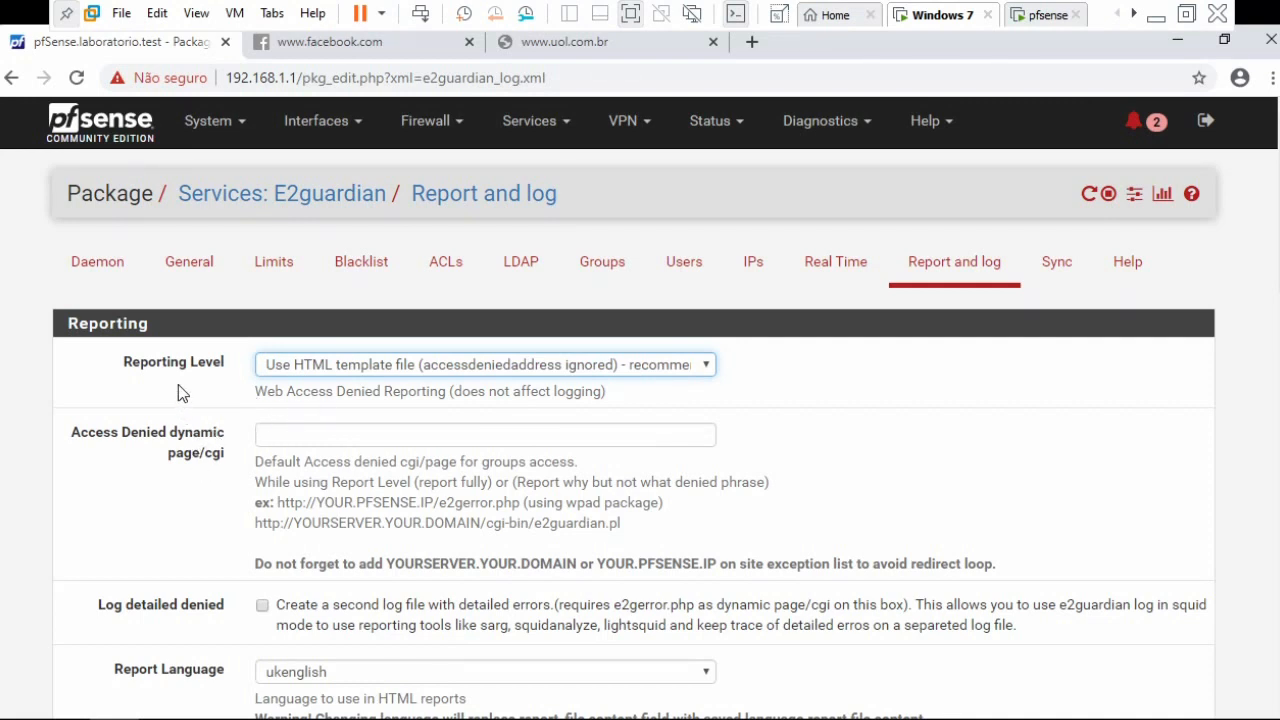
scroll(198, 436, down, 1)
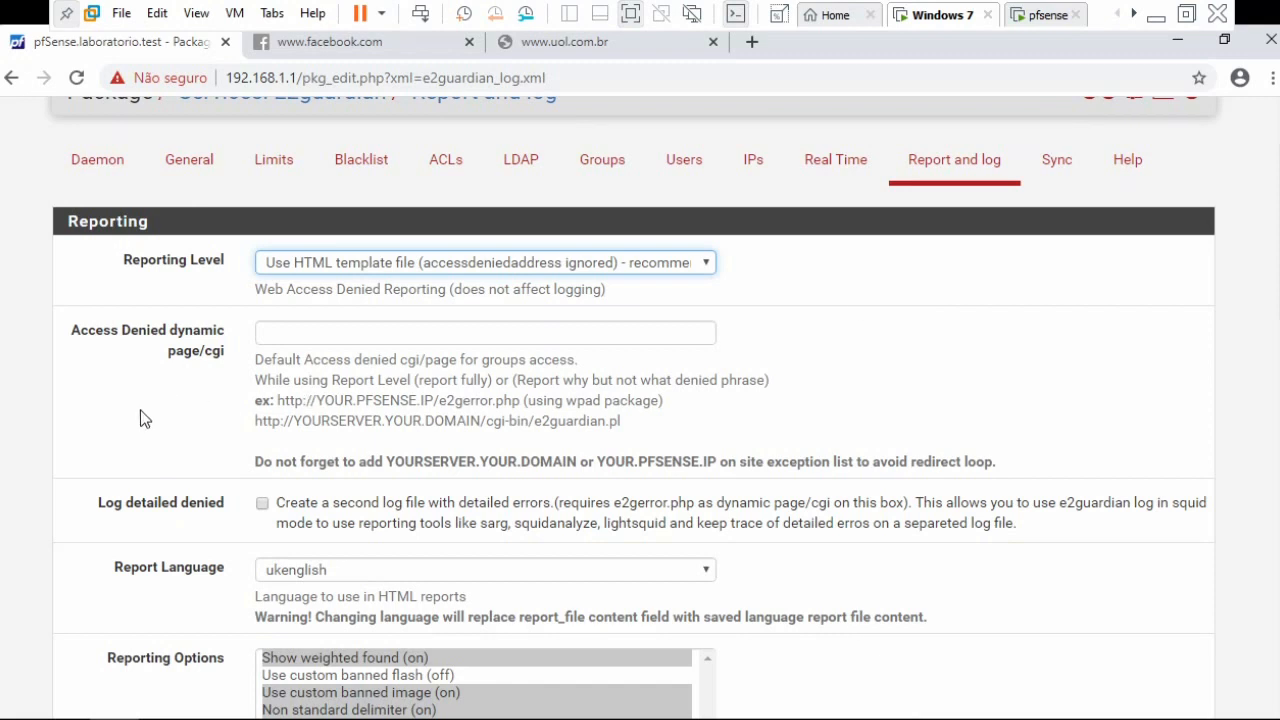
click(273, 262)
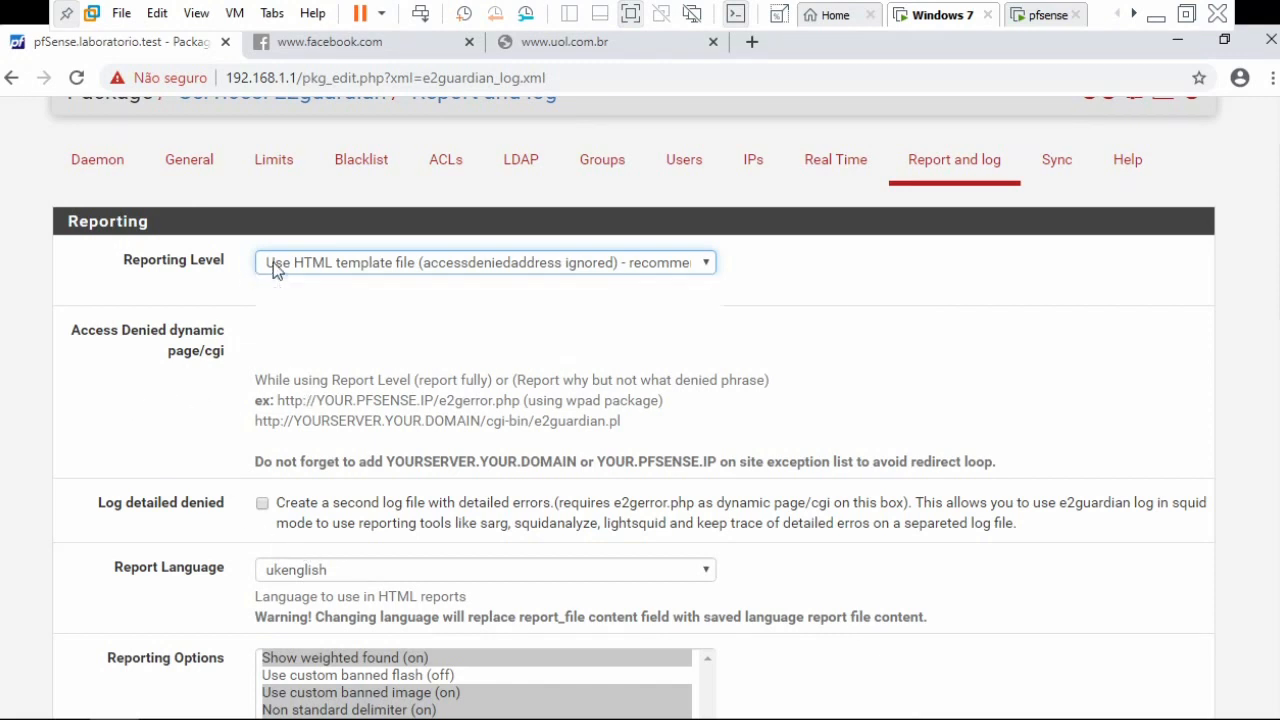
click(162, 420)
scroll(160, 421, down, 2)
scroll(160, 421, down, 6)
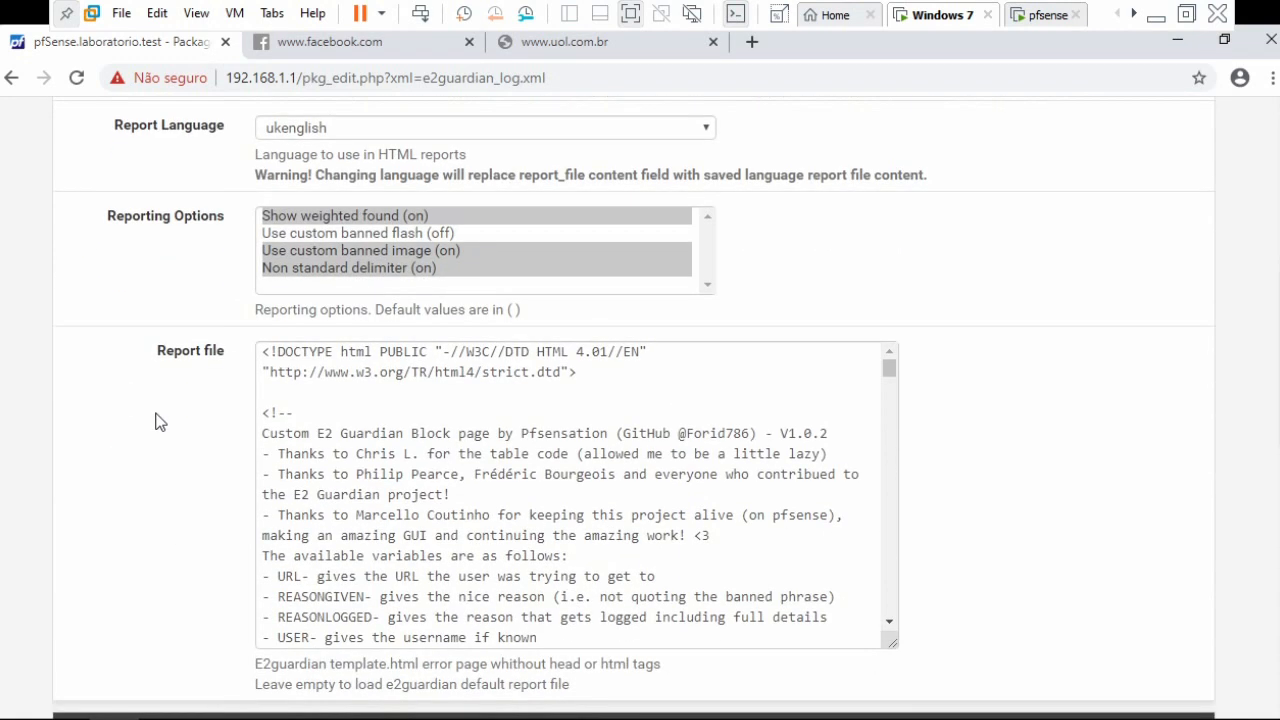
- Review the log rotation settings, the available log file formats and the Logging section's options and log level
scroll(166, 414, down, 5)
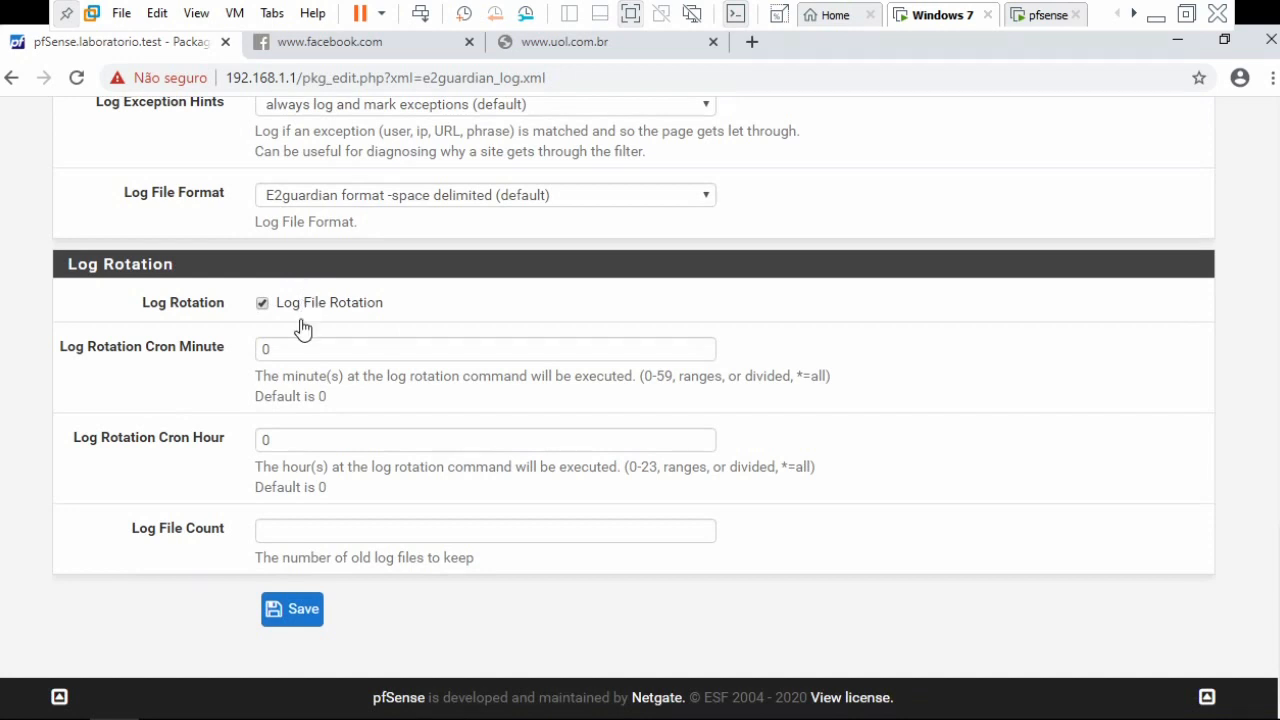
scroll(95, 433, up, 1)
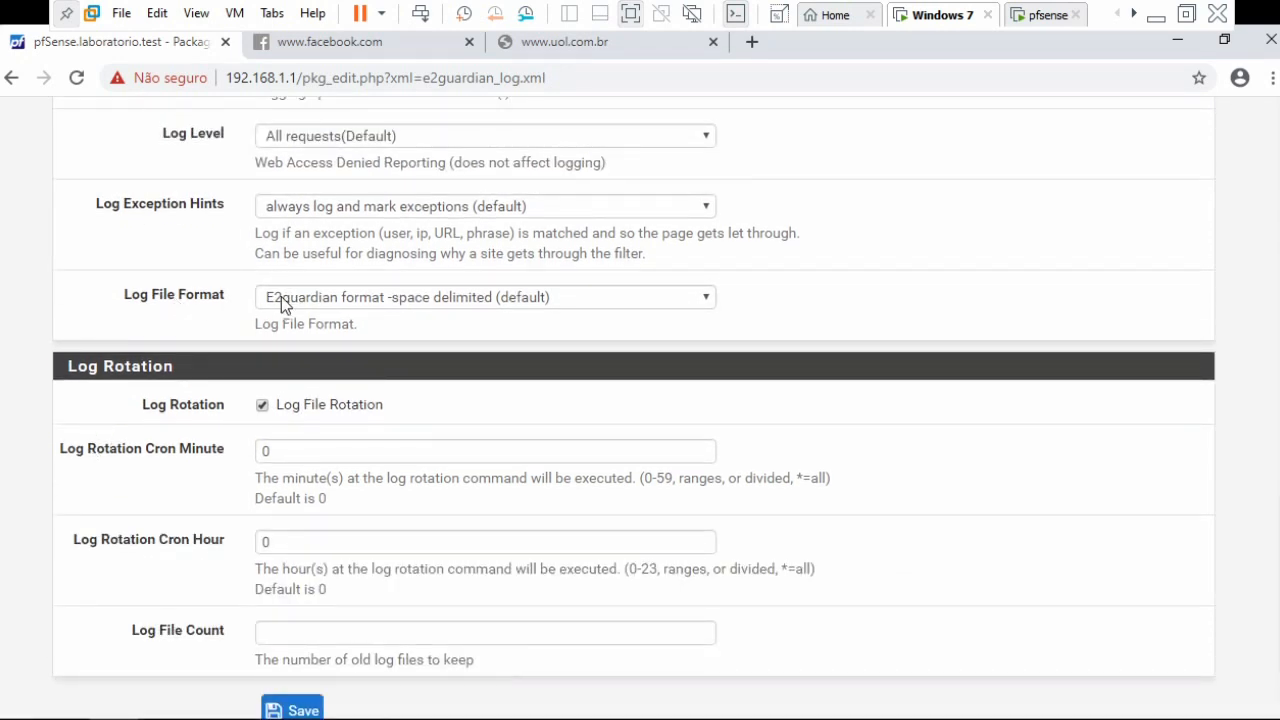
click(292, 302)
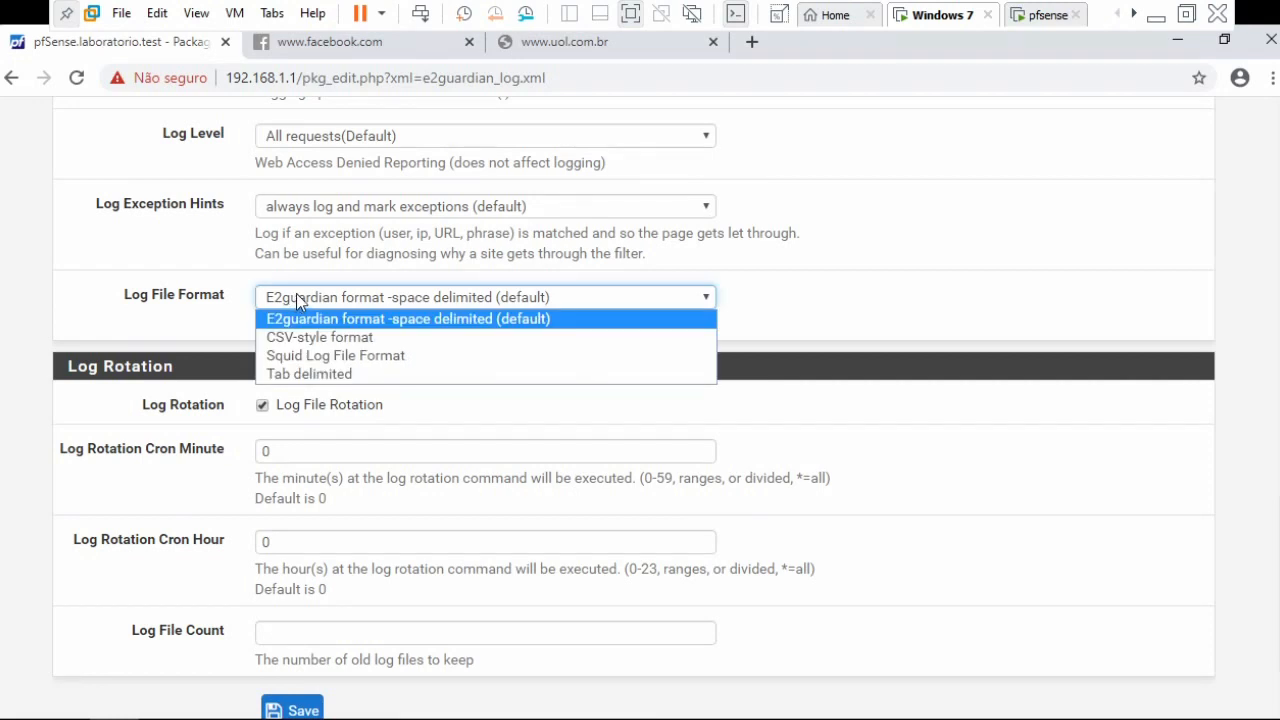
click(152, 330)
scroll(157, 333, up, 2)
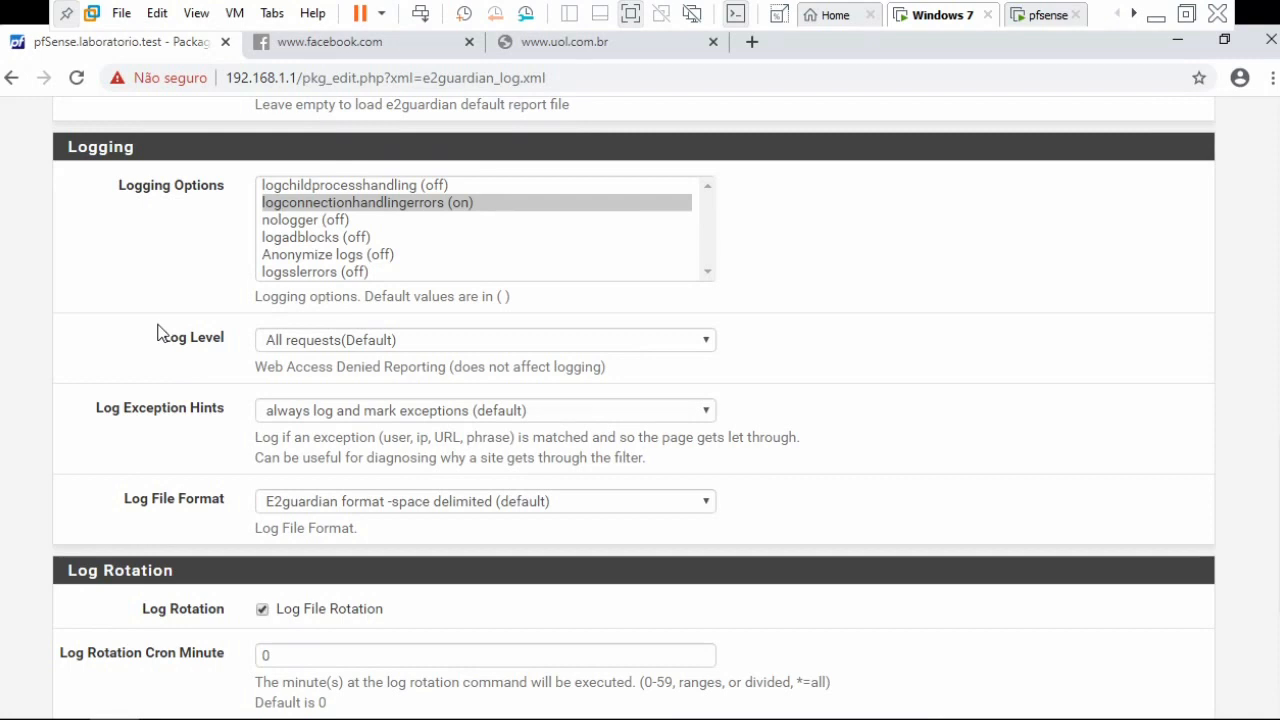
scroll(171, 345, up, 2)
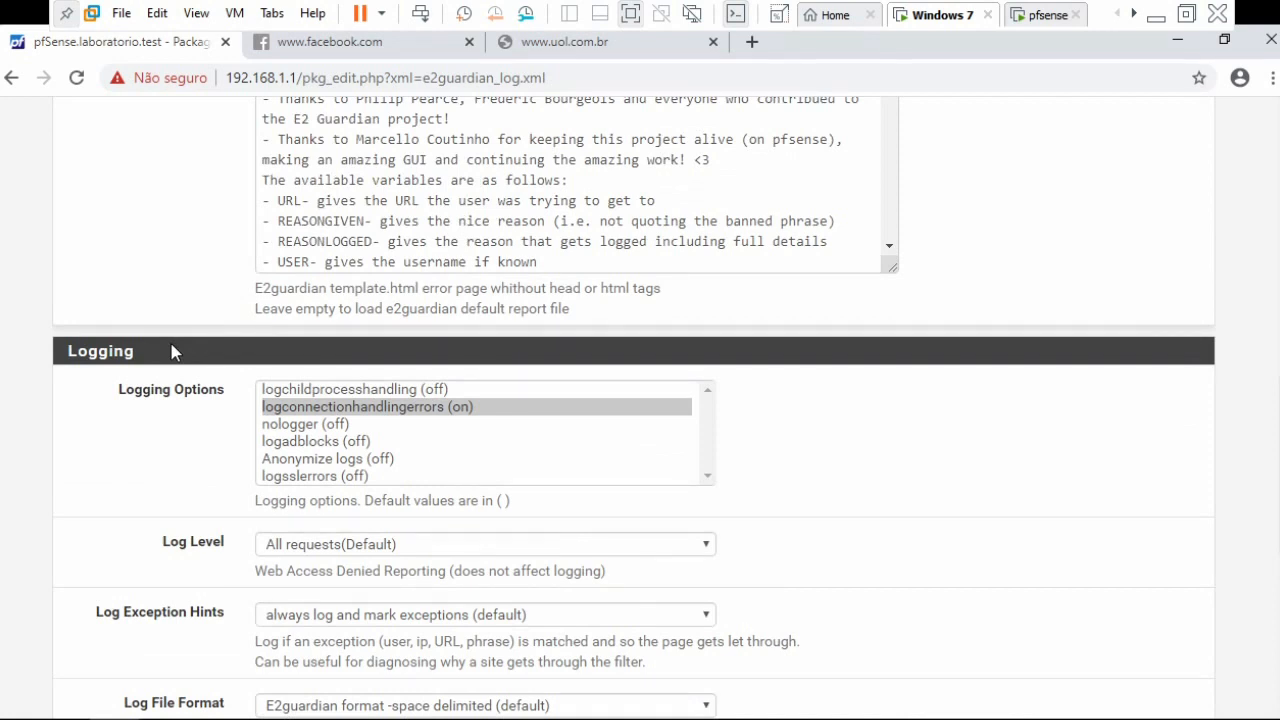
- Return to the Reporting section and look over its reporting level, access denied page and detailed denied log settings again
scroll(217, 337, up, 8)
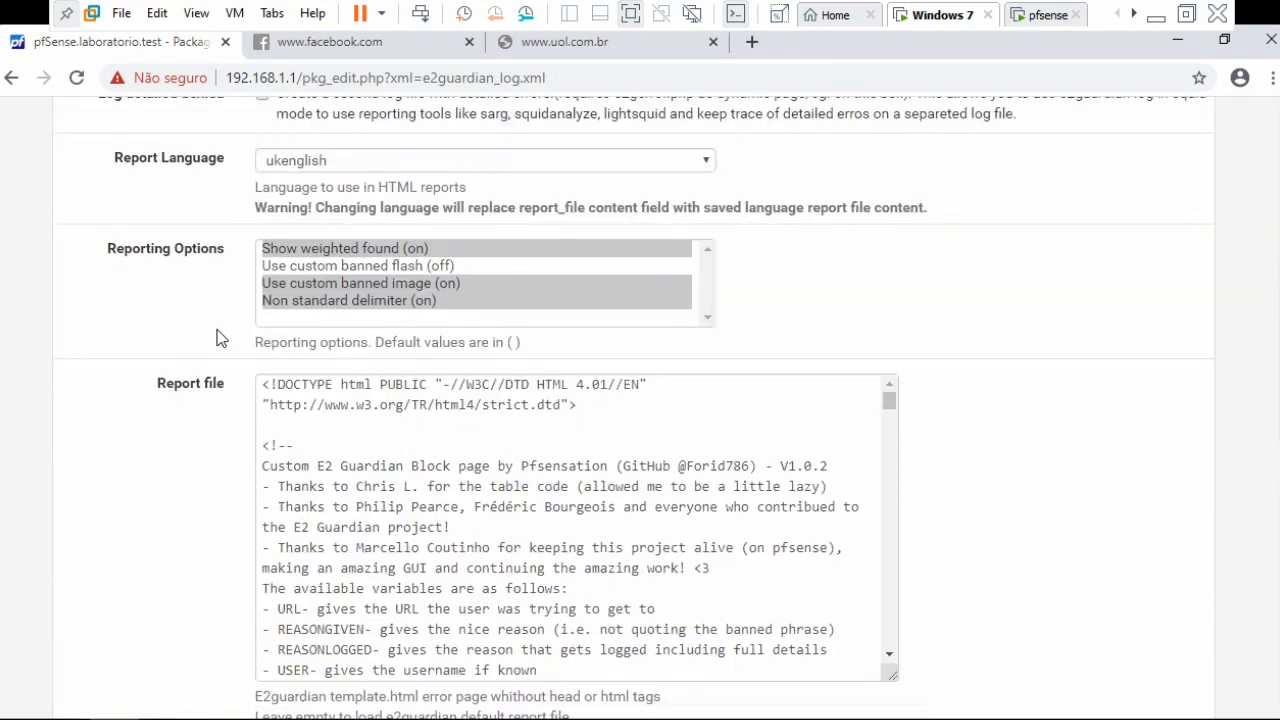
scroll(217, 337, up, 1)
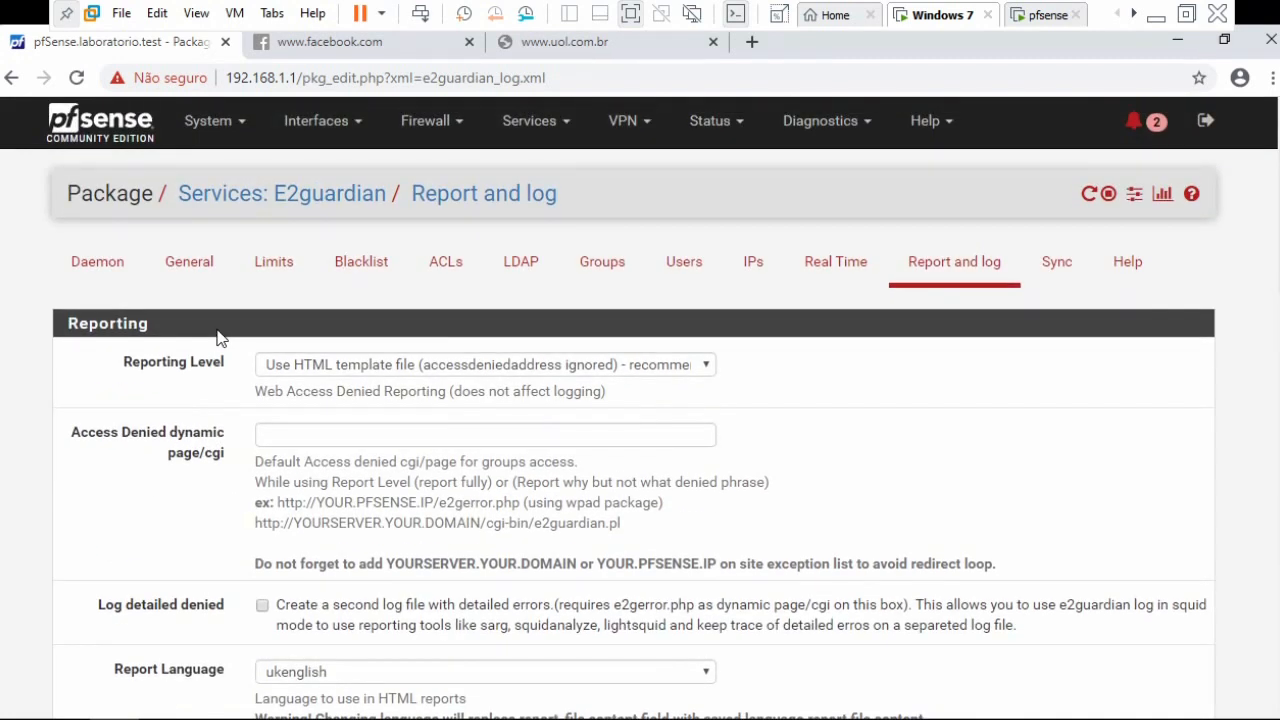
scroll(220, 340, down, 5)
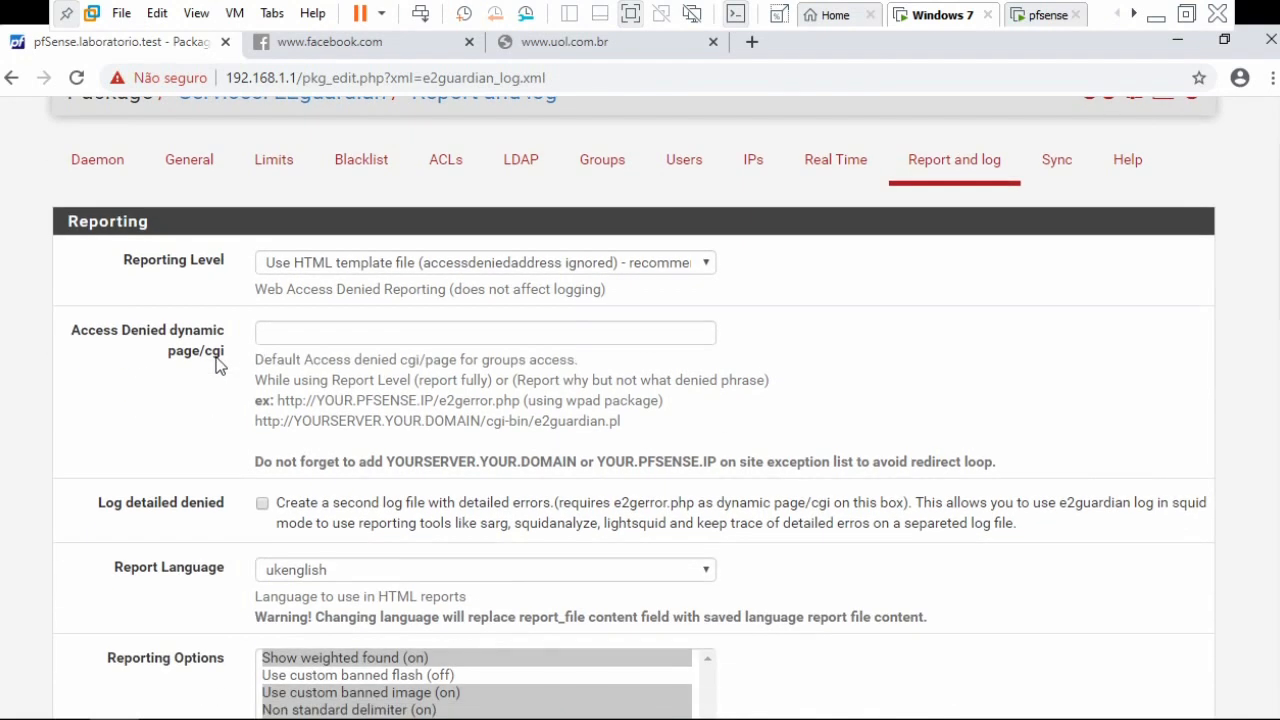
scroll(216, 360, up, 5)
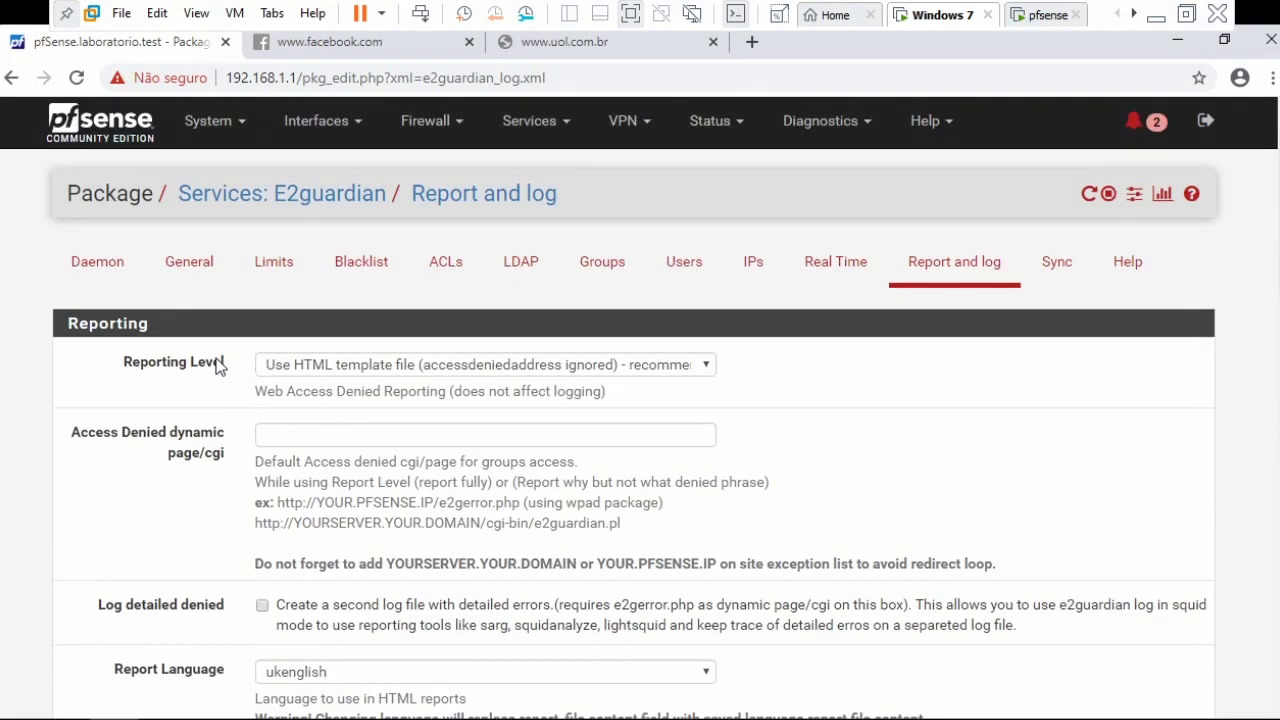